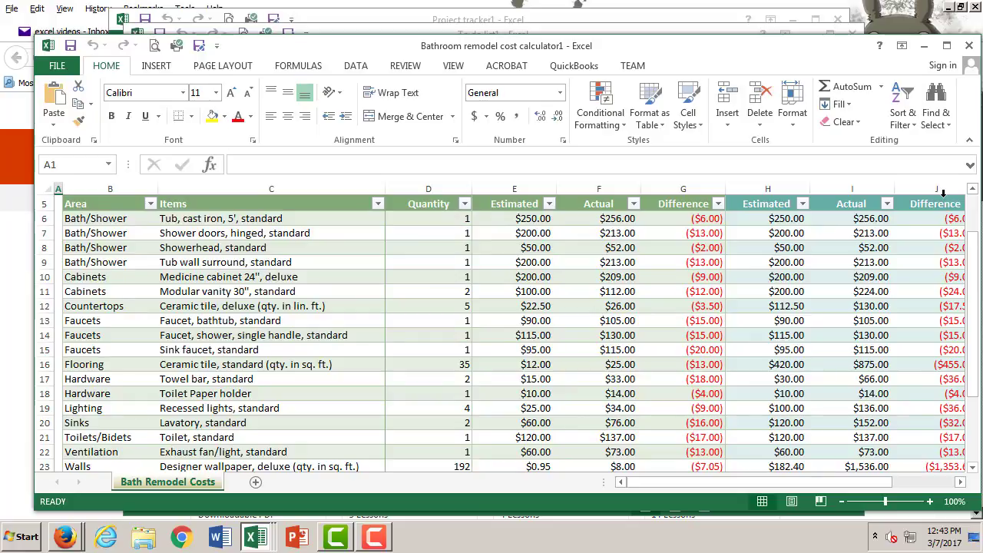
# Switch to the Excel training page in Firefox and open the Design workbooks course
pyautogui.moveTo(973, 268); pyautogui.dragTo(974, 225)
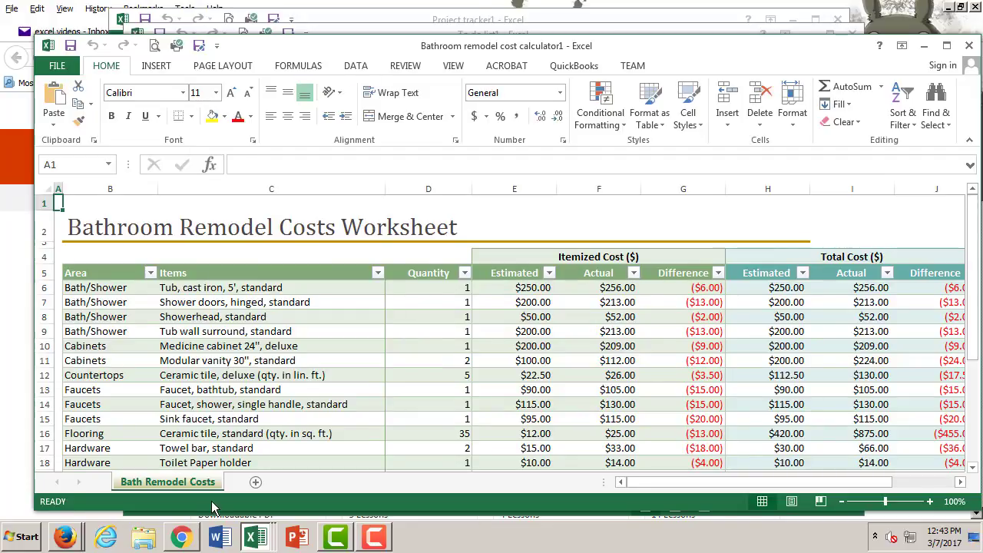
pyautogui.click(65, 536)
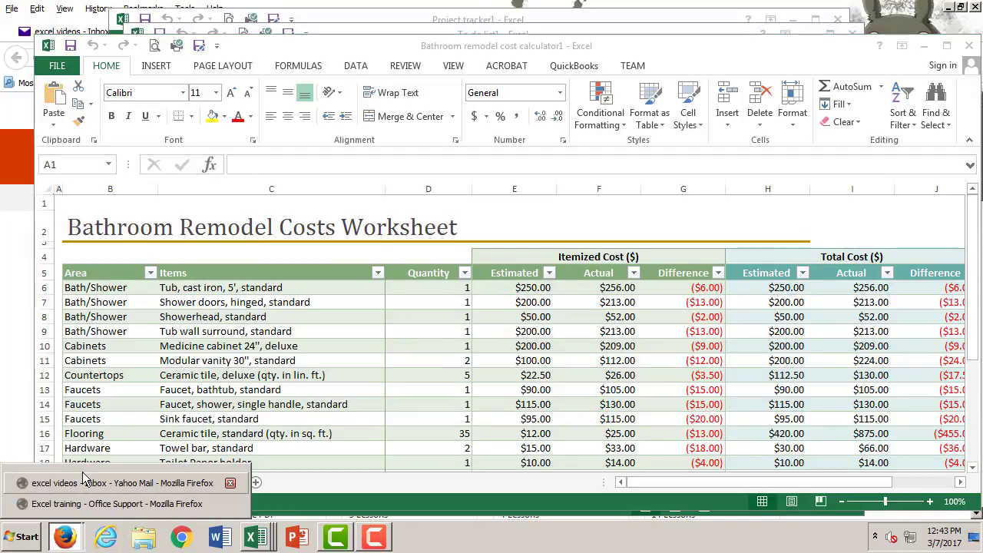
pyautogui.click(84, 481)
pyautogui.click(66, 533)
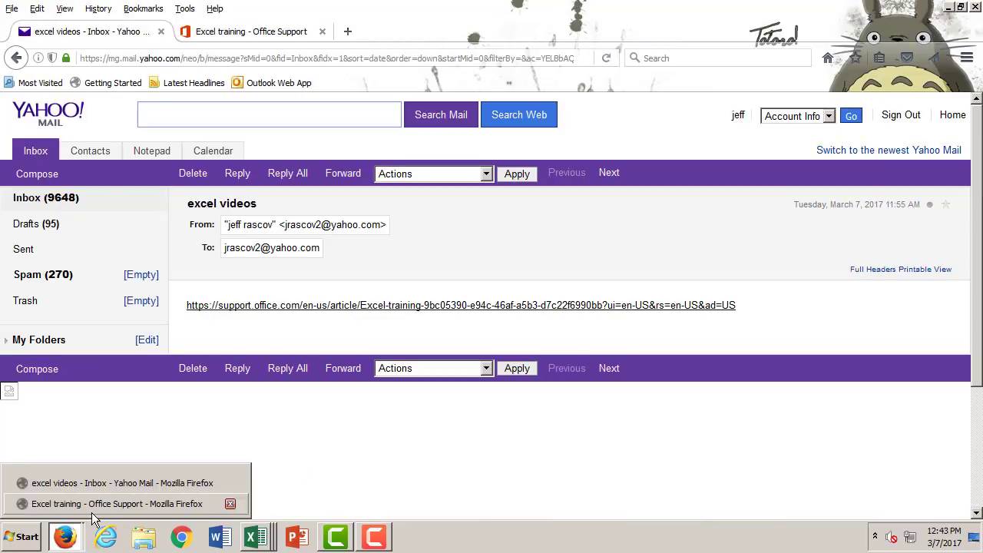
pyautogui.click(82, 505)
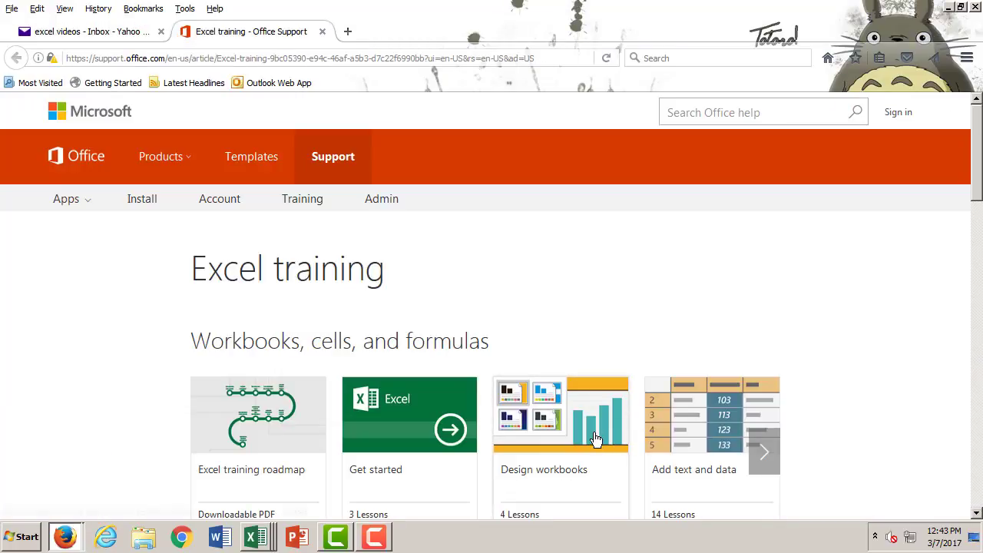
pyautogui.scroll(-2, 614, 415)
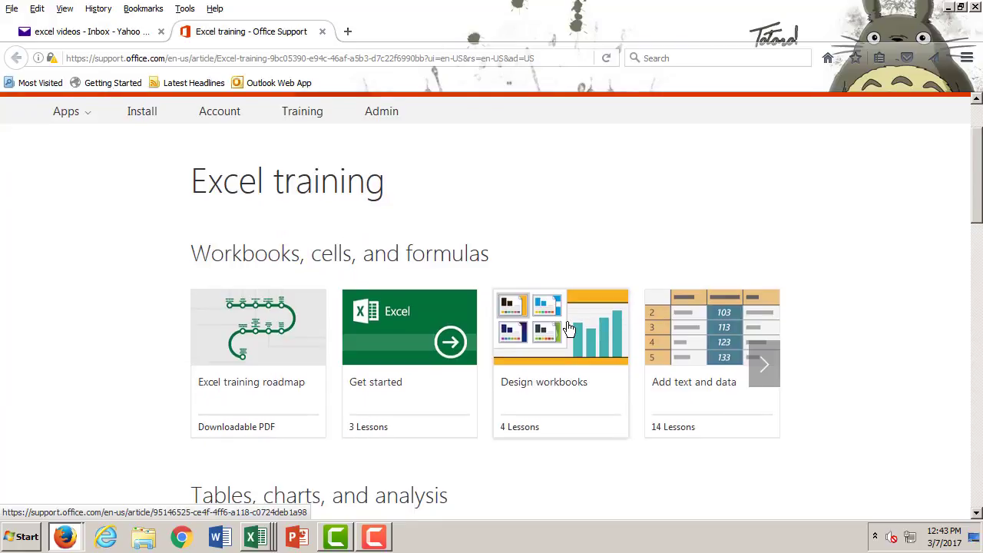
pyautogui.click(569, 329)
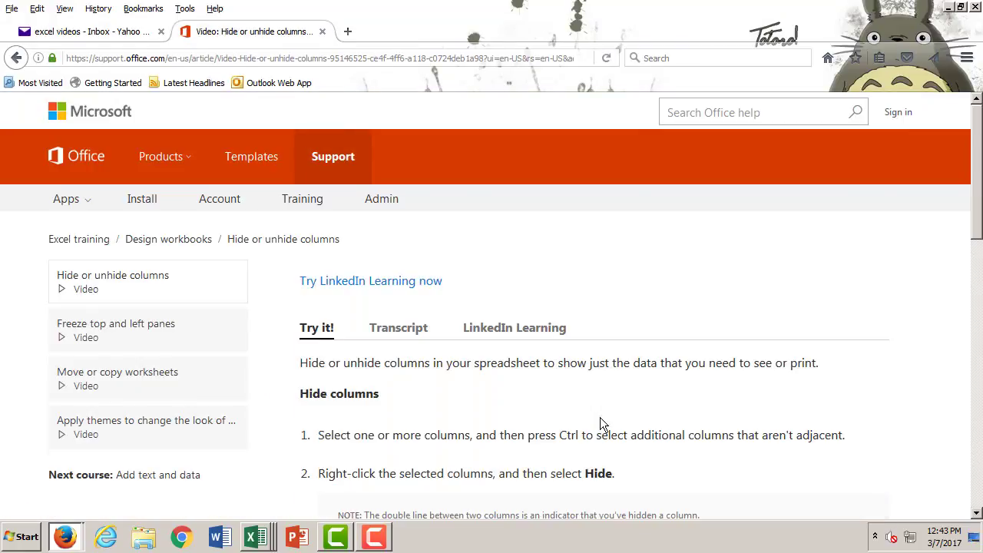
# Raise the system volume while the Hide or unhide columns video plays, and pause the video at about 0:21
pyautogui.scroll(-2, 929, 325)
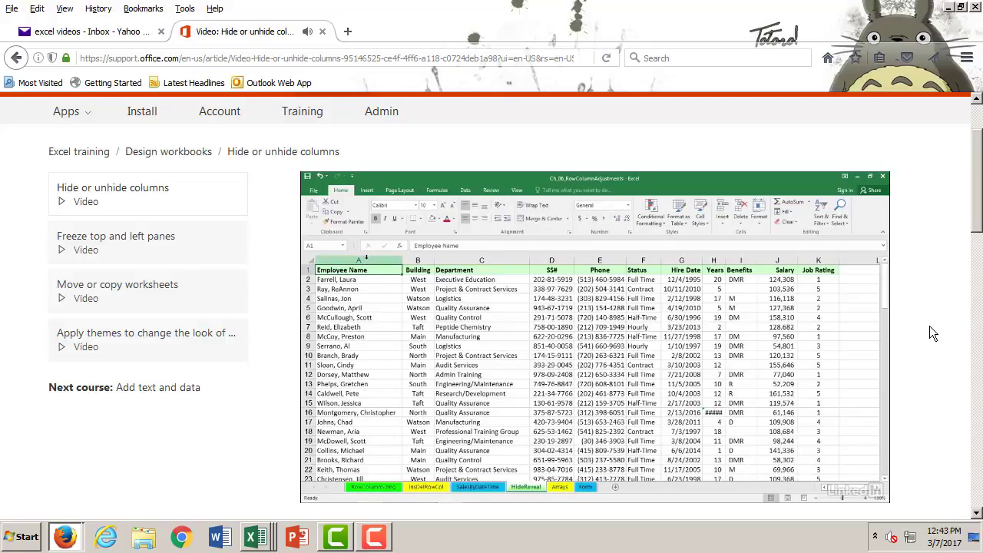
pyautogui.click(892, 537)
pyautogui.moveTo(896, 345); pyautogui.dragTo(894, 359)
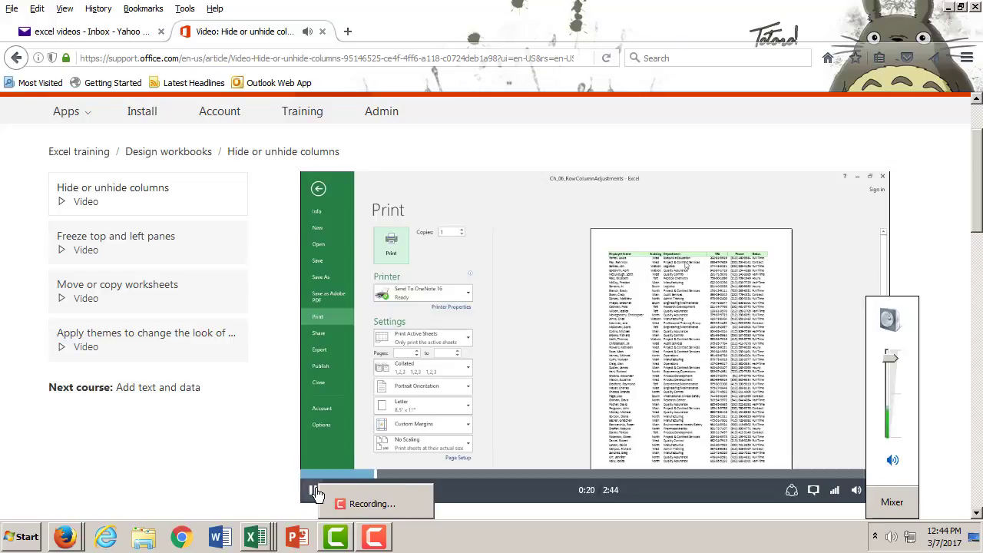
pyautogui.click(315, 491)
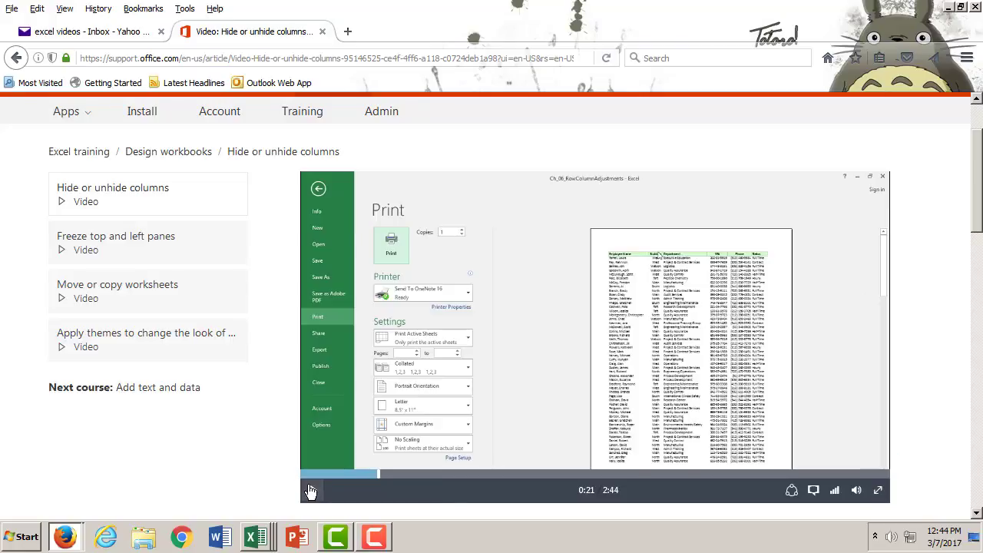
# Switch to the Bathroom remodel cost calculator1 workbook in Excel and slightly adjust its window size
pyautogui.moveTo(255, 537)
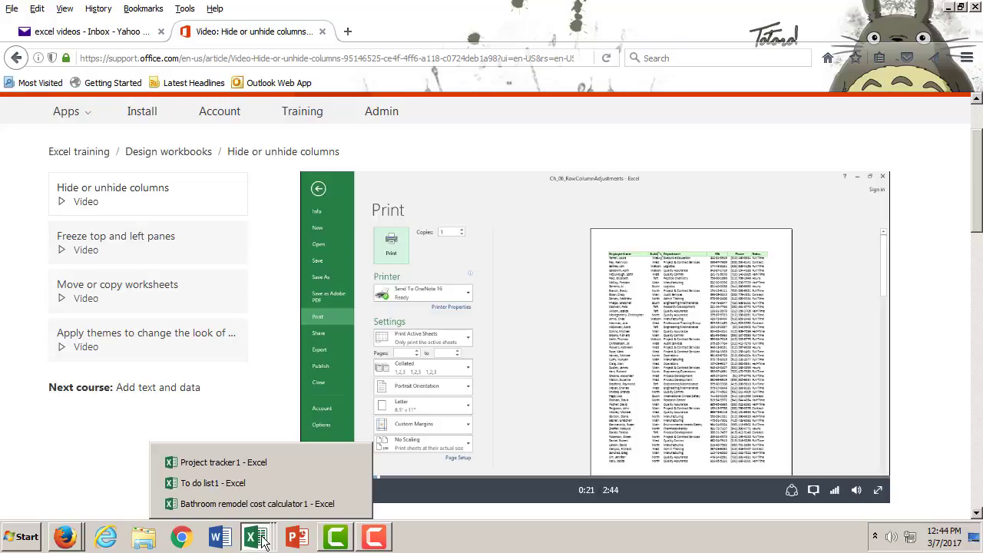
pyautogui.click(261, 504)
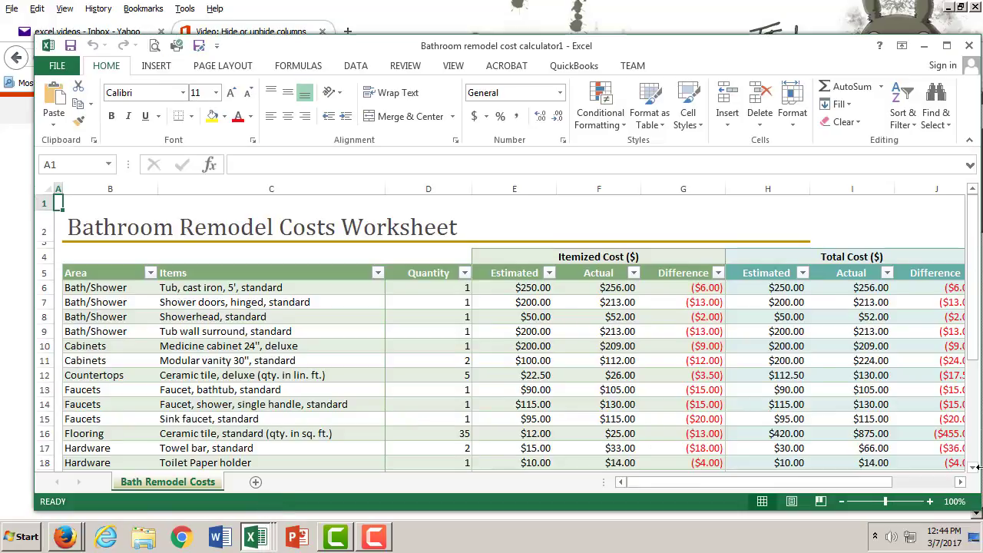
pyautogui.moveTo(977, 509)
pyautogui.mouseDown()
pyautogui.moveTo(658, 427)
pyautogui.moveTo(977, 530)
pyautogui.moveTo(978, 489)
pyautogui.moveTo(978, 534)
pyautogui.moveTo(978, 506)
pyautogui.mouseUp()
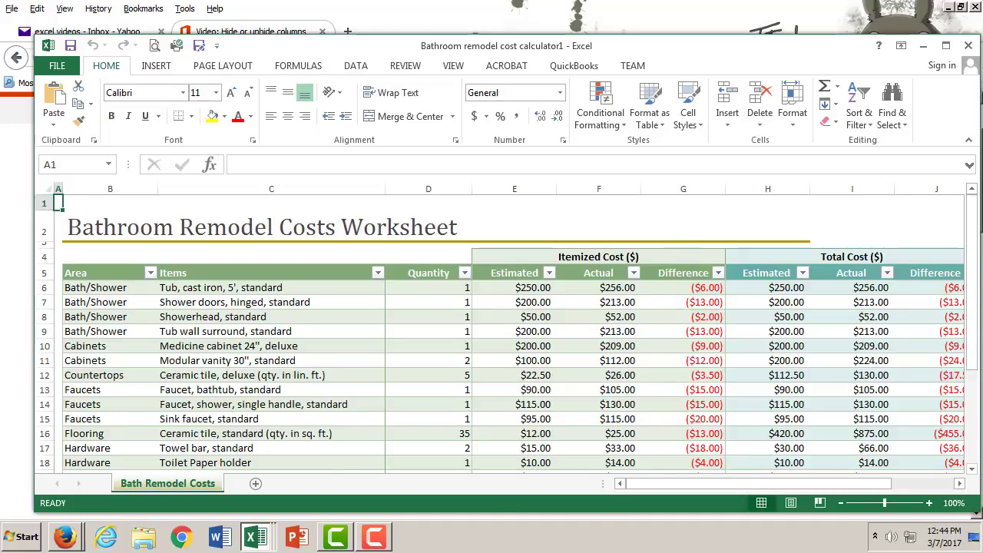
# Switch back to Firefox, sign out of Yahoo Mail and close its tab, keeping the Excel training video open
pyautogui.moveTo(70, 538)
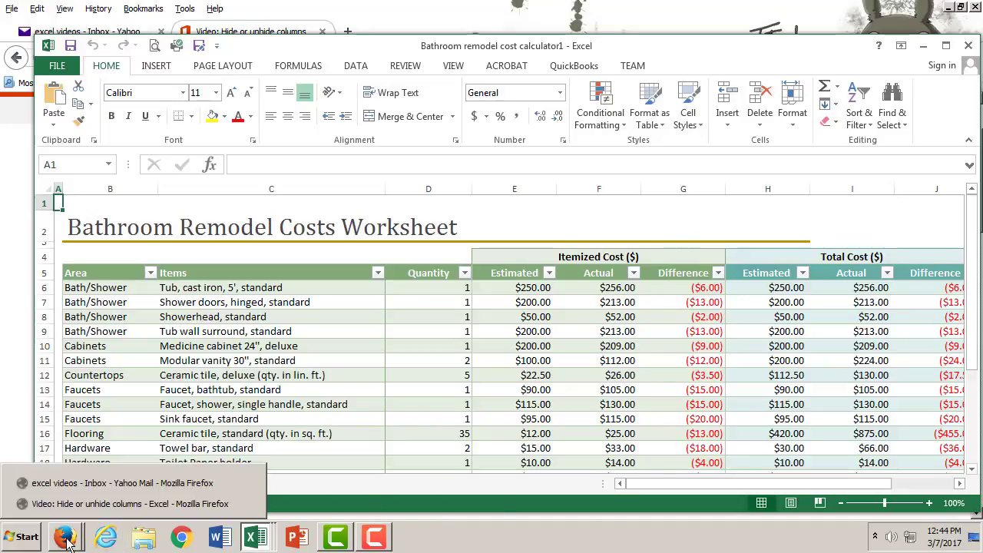
pyautogui.click(88, 498)
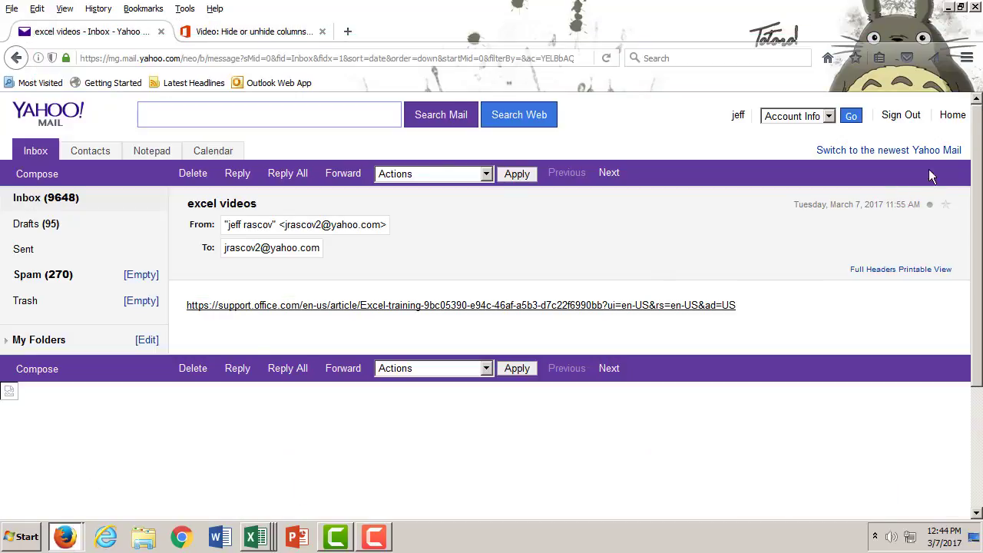
pyautogui.click(901, 115)
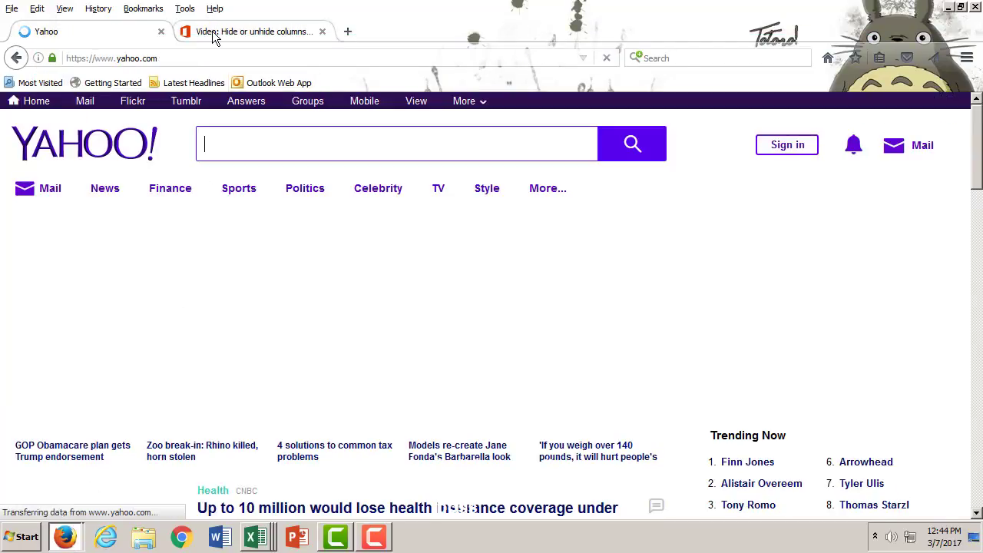
pyautogui.click(213, 32)
pyautogui.click(161, 31)
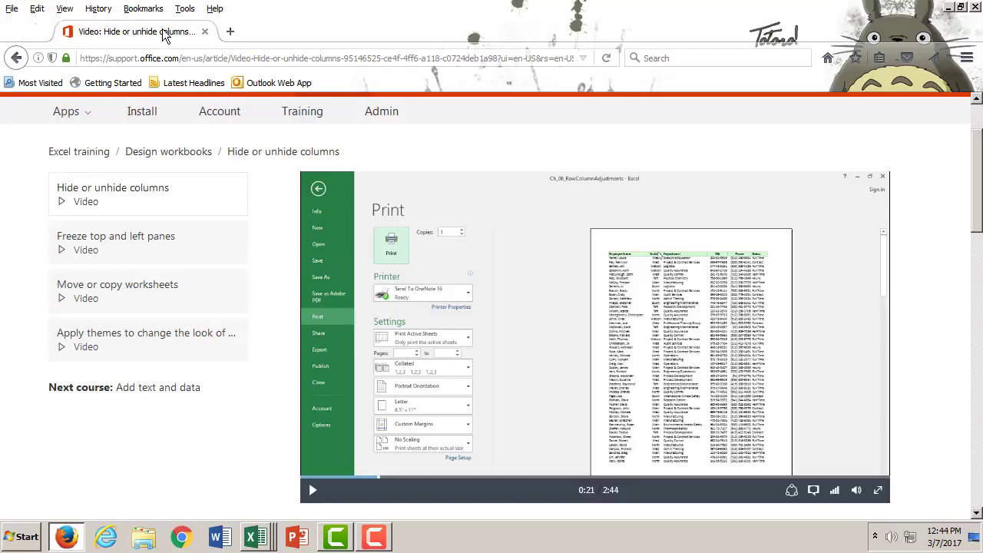
# Resume the Hide or unhide columns video and pause it at about 1:17
pyautogui.click(311, 490)
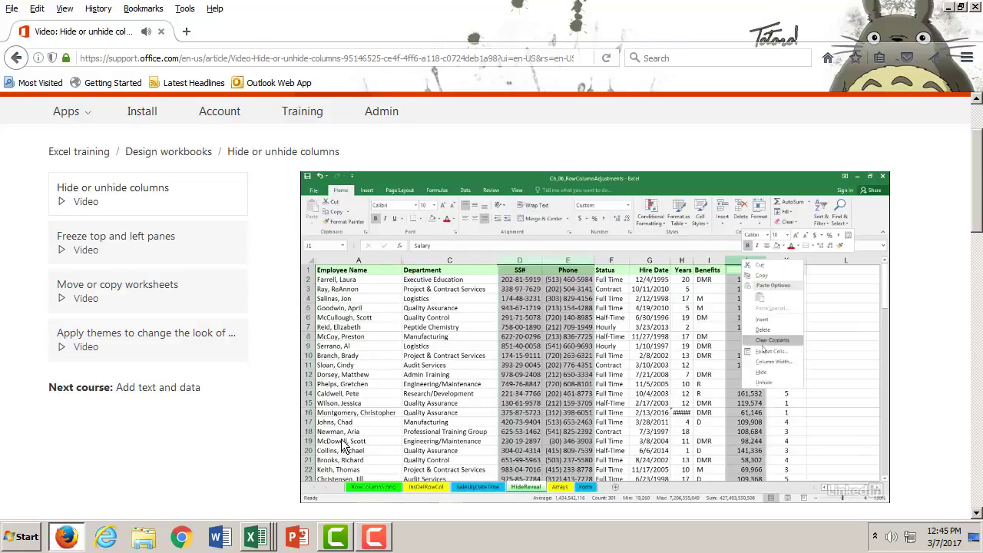
pyautogui.moveTo(343, 460)
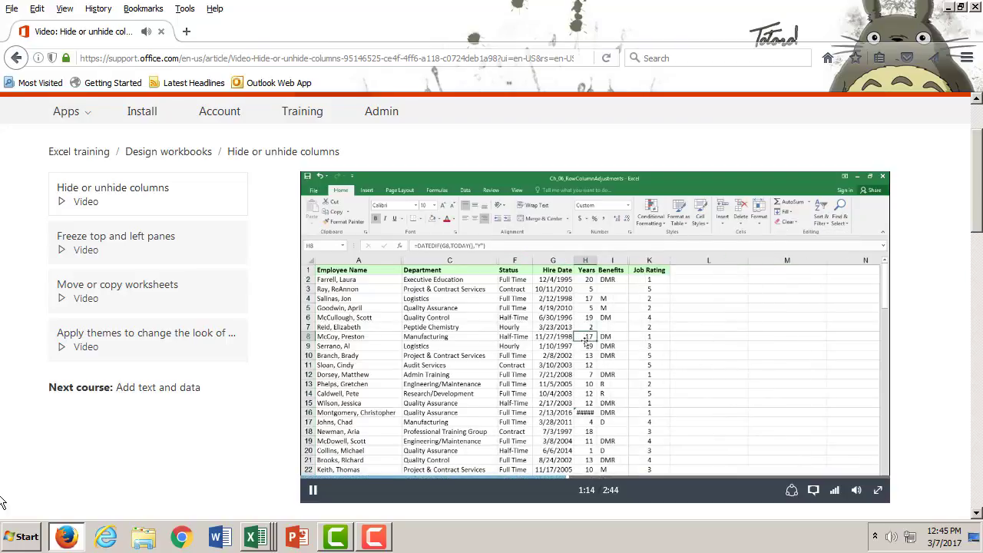
pyautogui.click(313, 491)
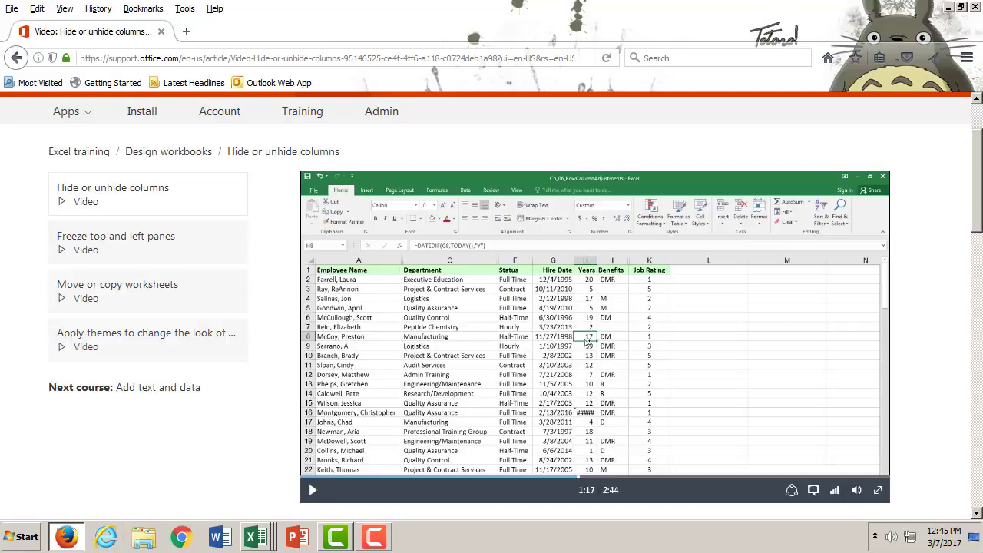
# Switch to the Bathroom remodel cost calculator1 workbook in Excel and hide the Quantity column D
pyautogui.moveTo(270, 541)
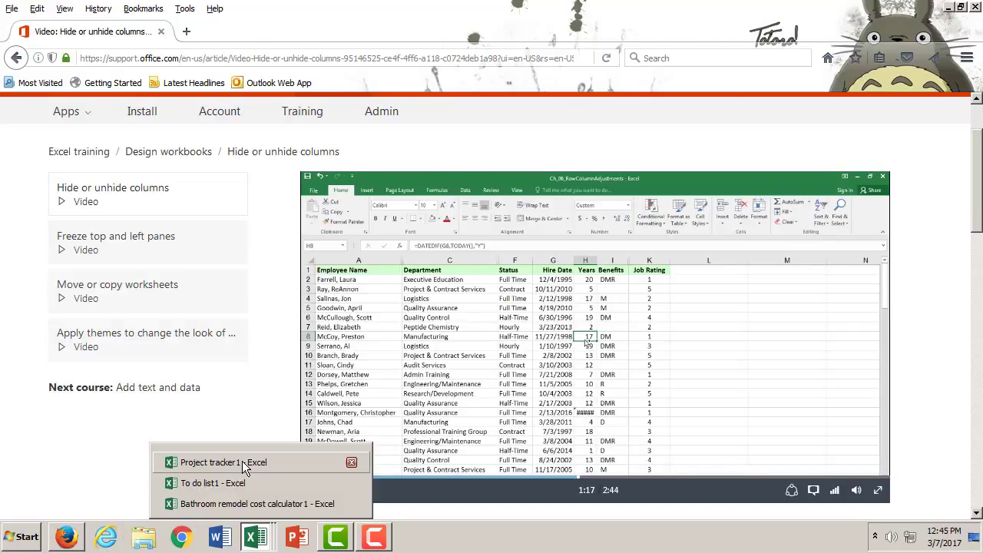
pyautogui.click(239, 507)
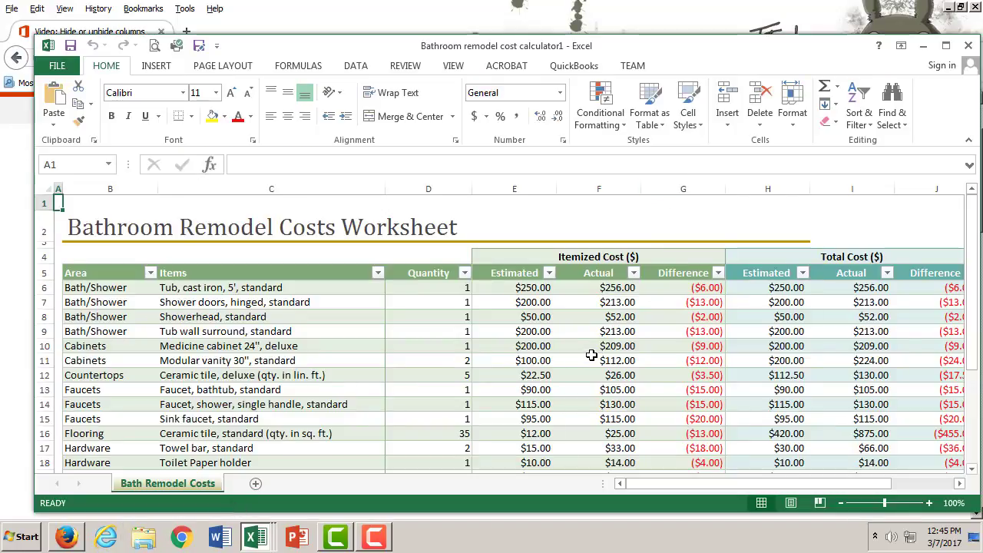
pyautogui.rightClick(434, 273)
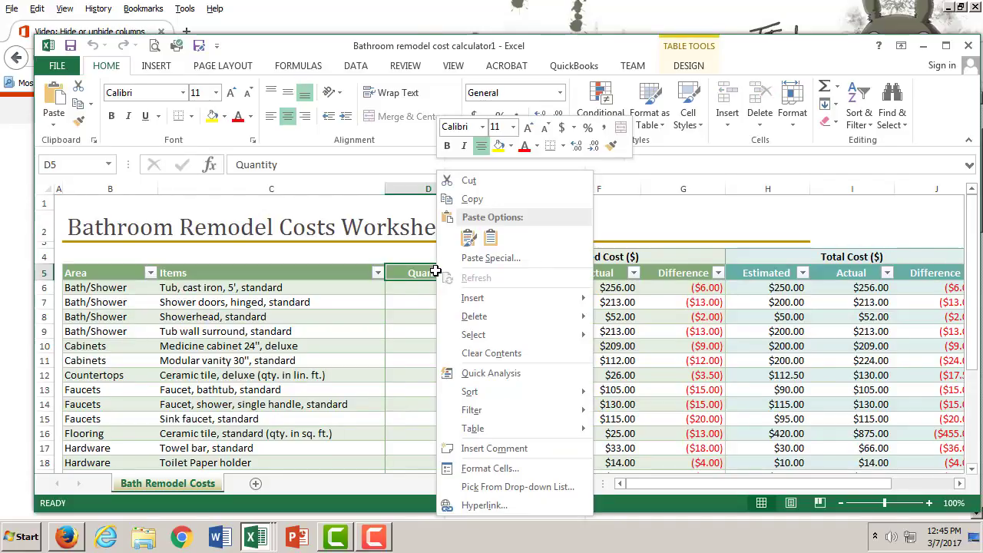
pyautogui.press('Escape')
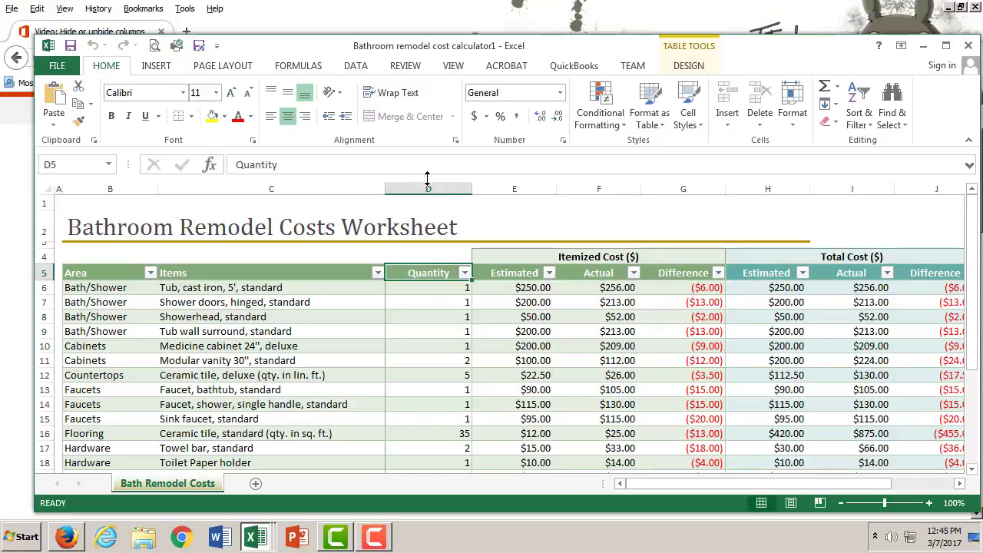
pyautogui.click(425, 189)
pyautogui.rightClick(427, 191)
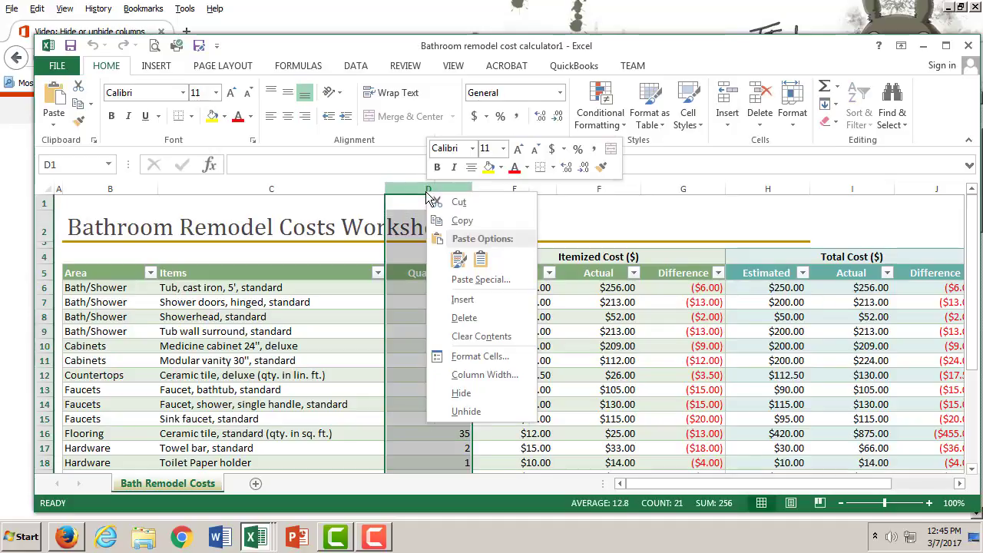
pyautogui.click(462, 393)
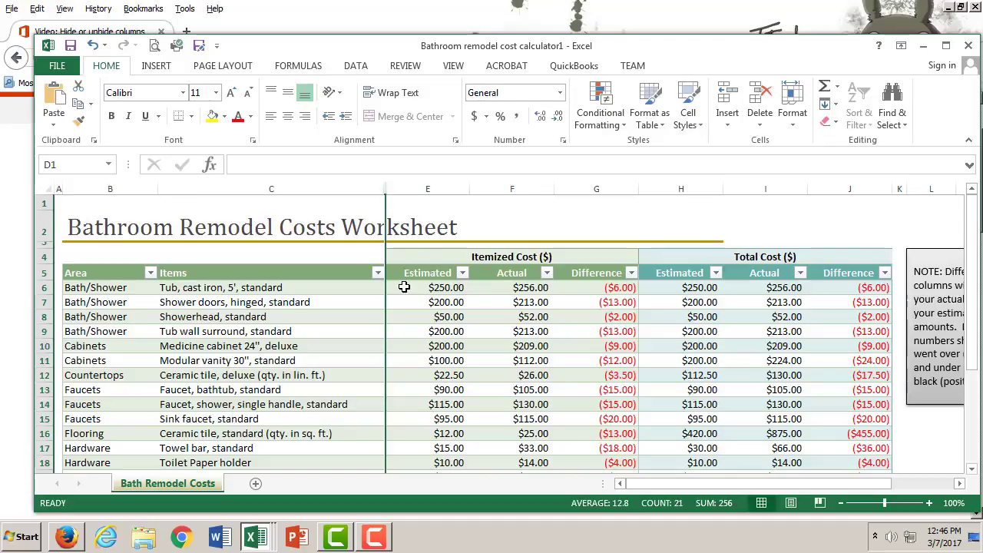
# Reveal the hidden Quantity column D by widening it and hide it again, doing this twice
pyautogui.moveTo(385, 188); pyautogui.dragTo(465, 188)
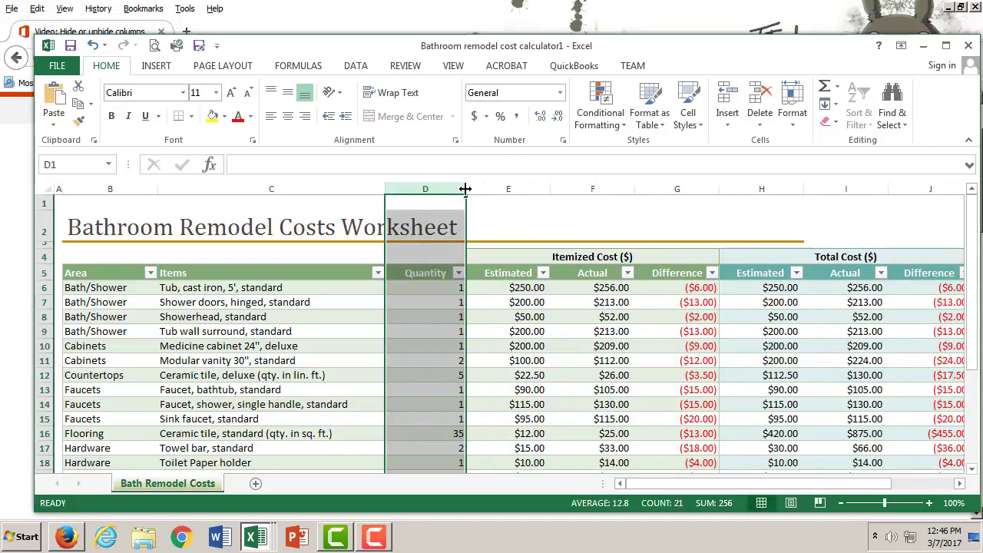
pyautogui.rightClick(426, 189)
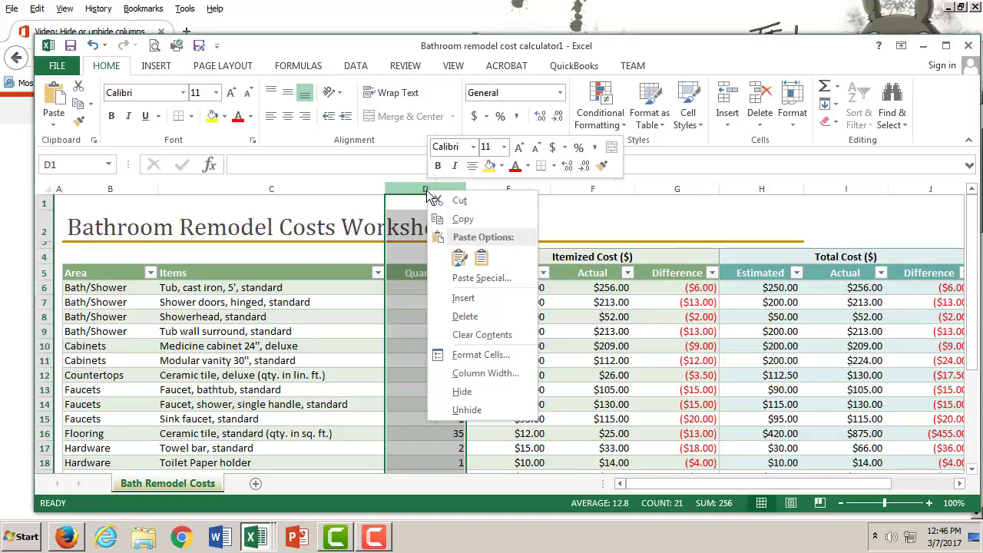
pyautogui.click(470, 390)
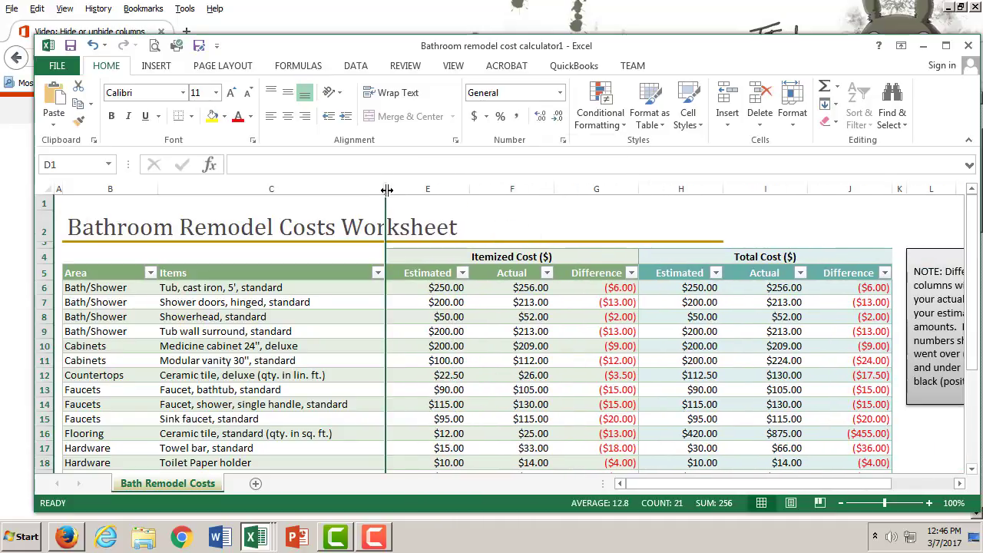
pyautogui.moveTo(387, 189); pyautogui.dragTo(443, 188)
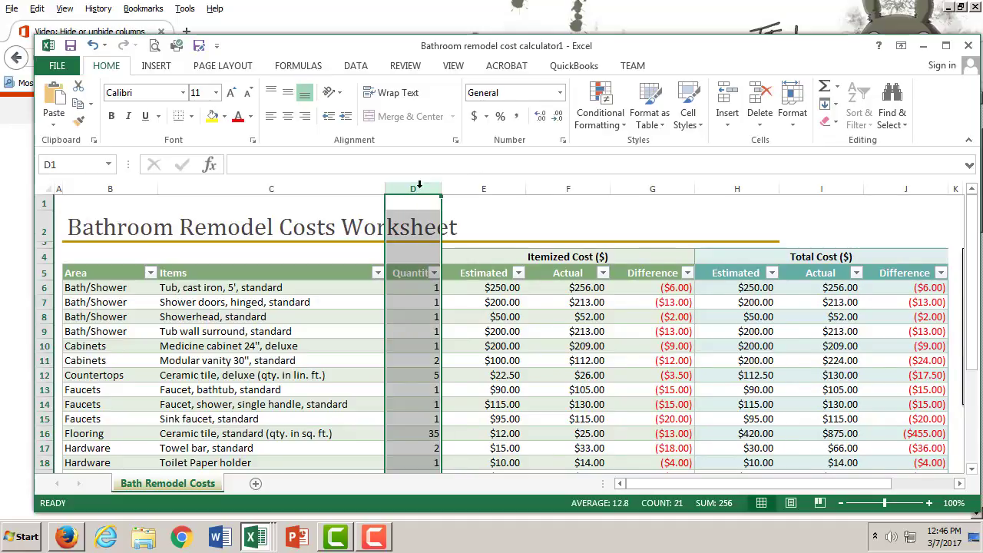
pyautogui.rightClick(425, 190)
pyautogui.click(460, 391)
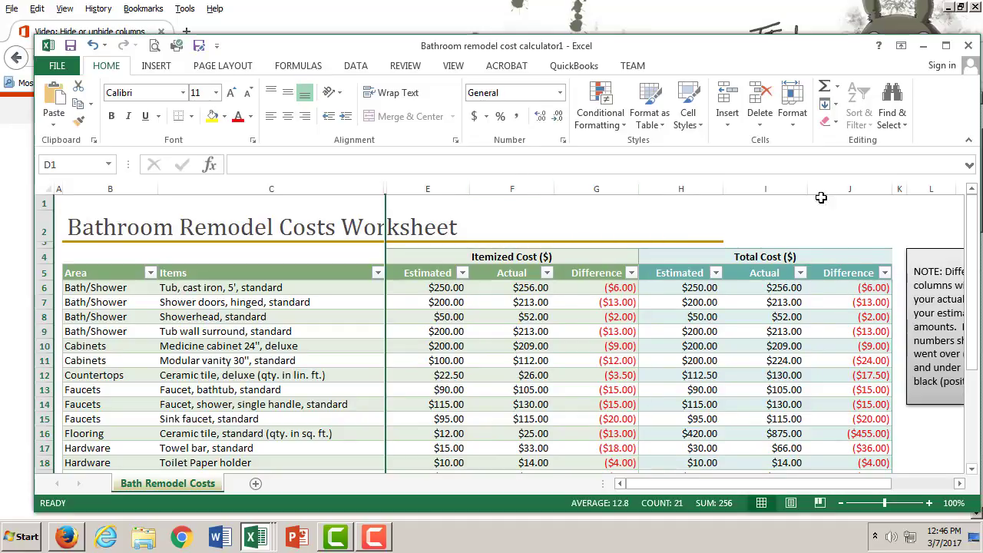
# Hide both non-adjacent Difference columns, G and J, together
pyautogui.click(579, 188)
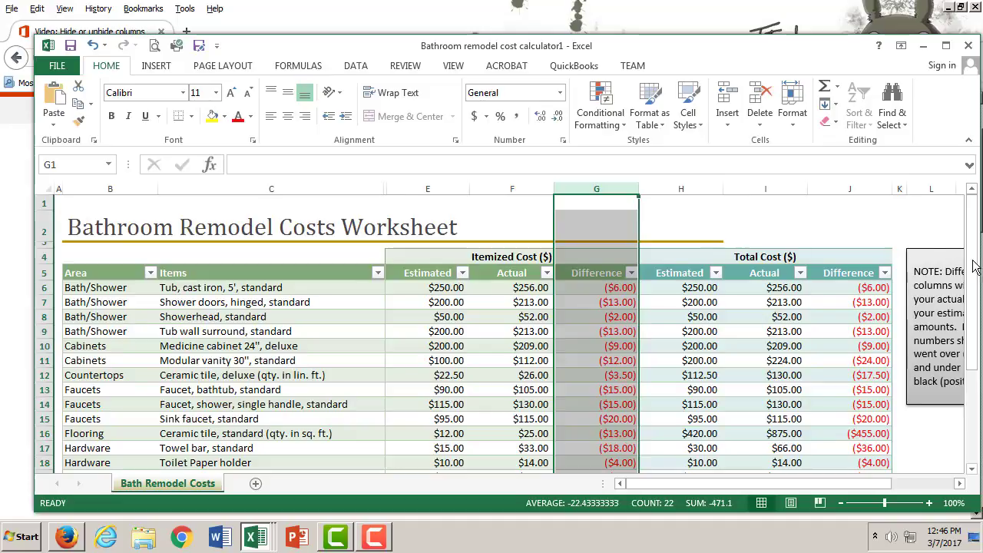
pyautogui.keyDown('ctrl'); pyautogui.click(852, 188); pyautogui.keyUp('ctrl')
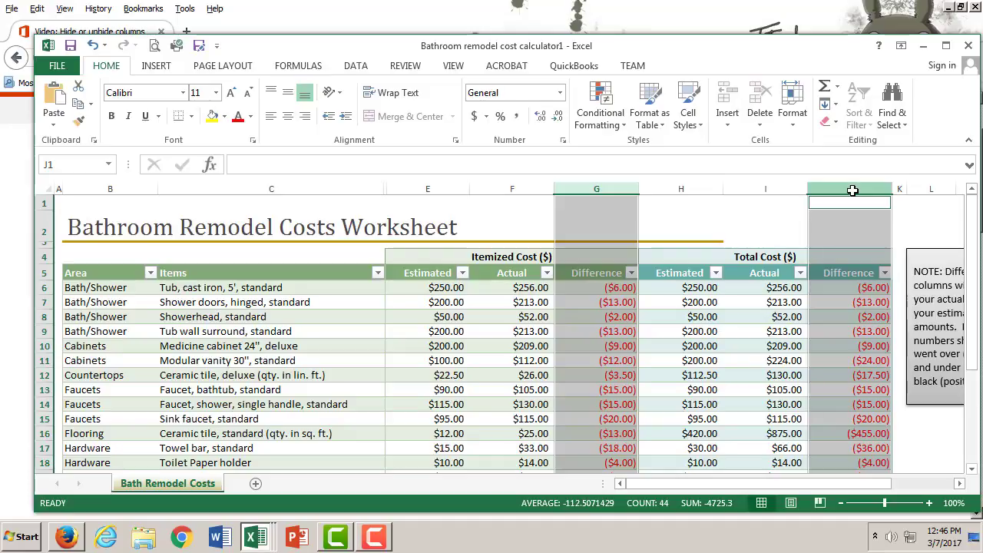
pyautogui.rightClick(852, 191)
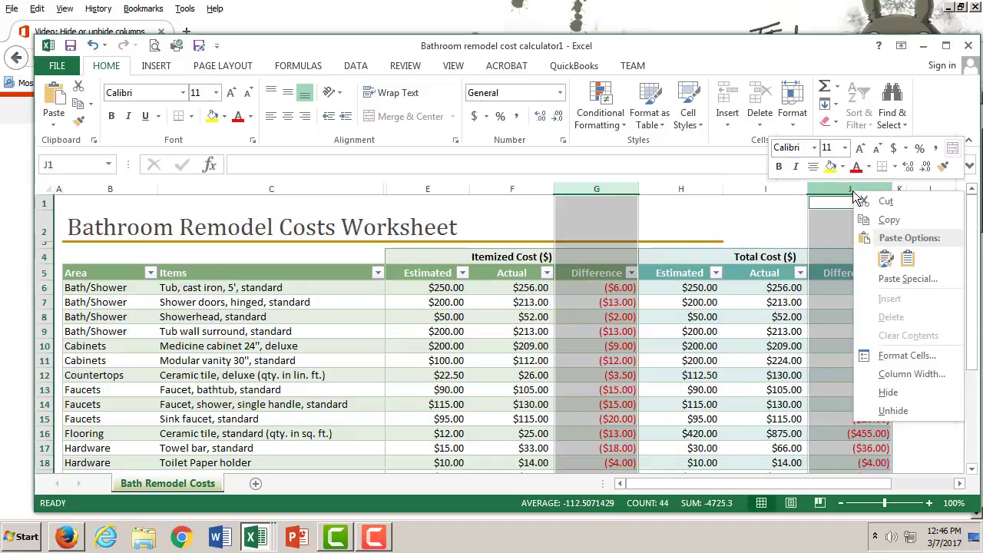
pyautogui.click(889, 393)
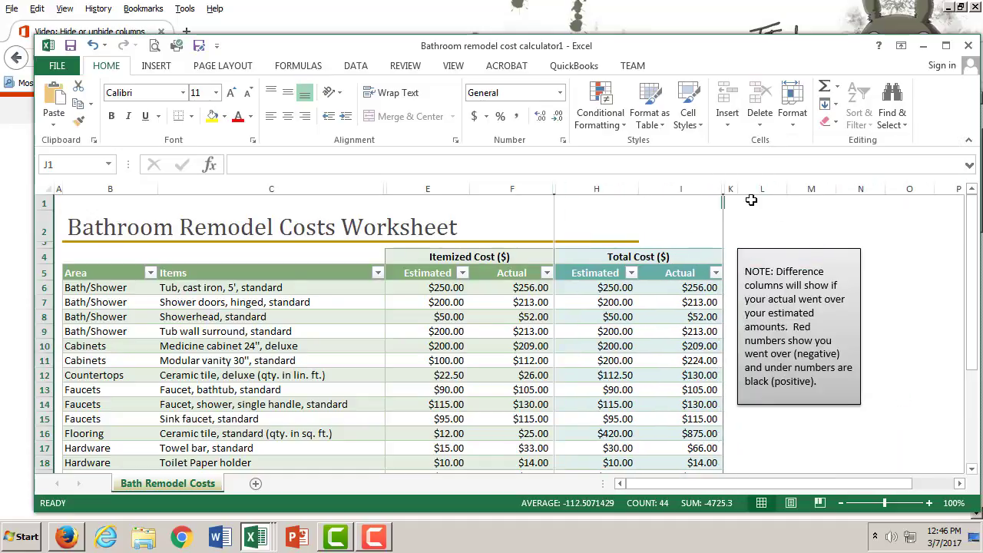
pyautogui.click(701, 182)
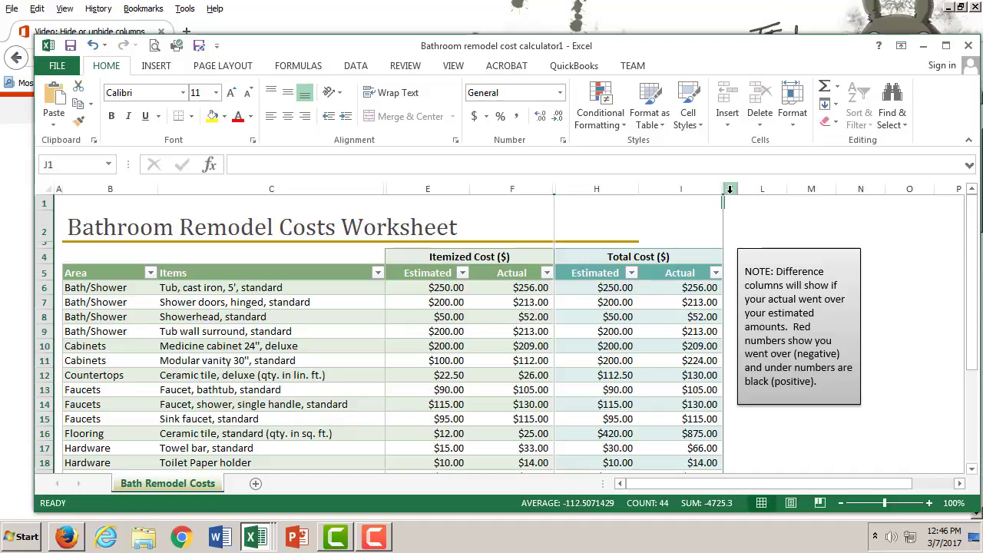
# Unhide the Difference columns G and J together and hide them again, doing this twice
pyautogui.rightClick(723, 190)
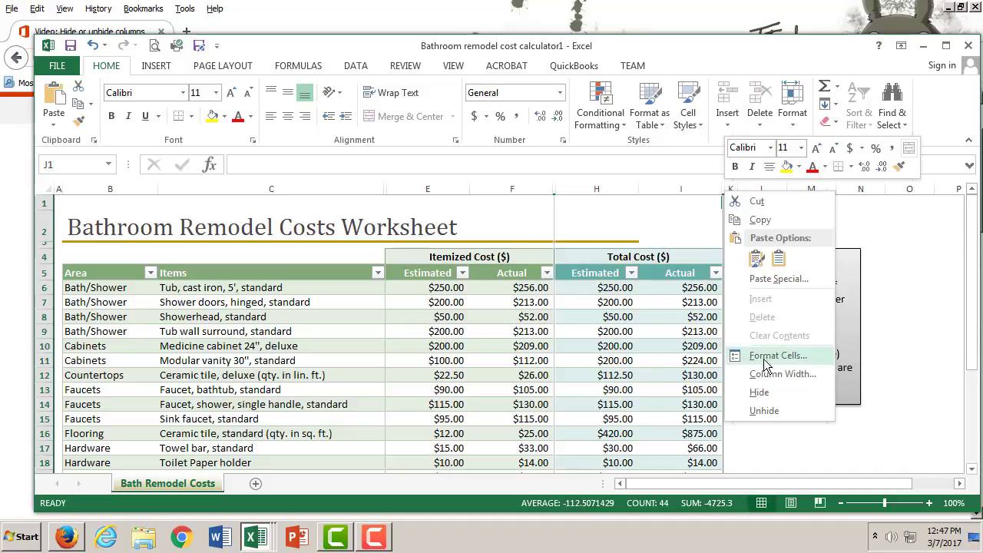
pyautogui.click(763, 411)
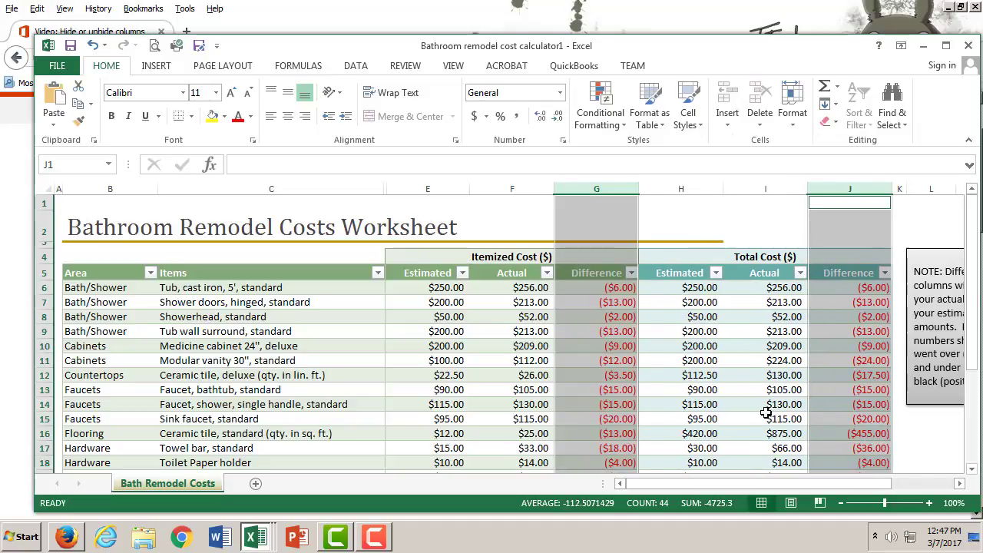
pyautogui.rightClick(841, 185)
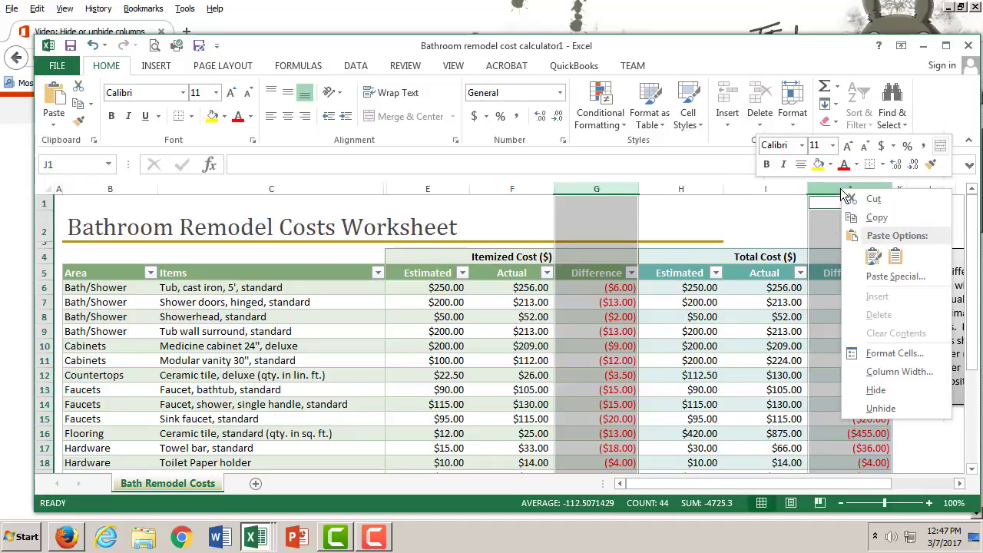
pyautogui.click(900, 392)
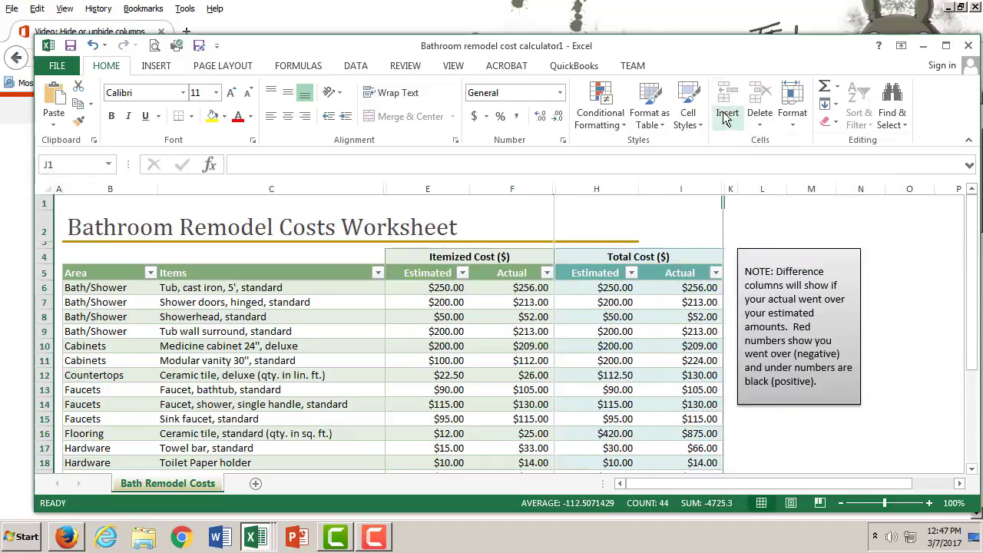
pyautogui.rightClick(725, 186)
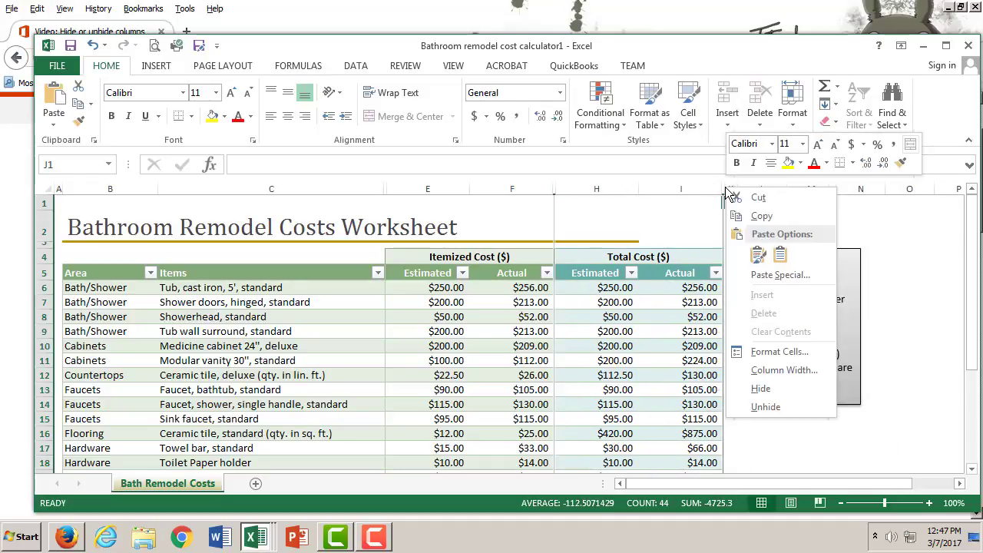
pyautogui.click(751, 410)
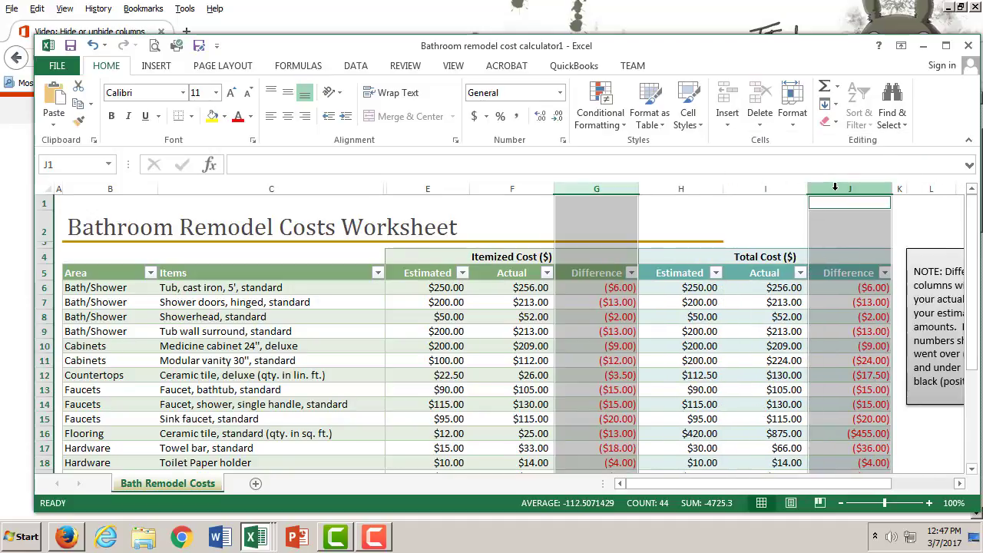
pyautogui.rightClick(905, 185)
pyautogui.click(847, 394)
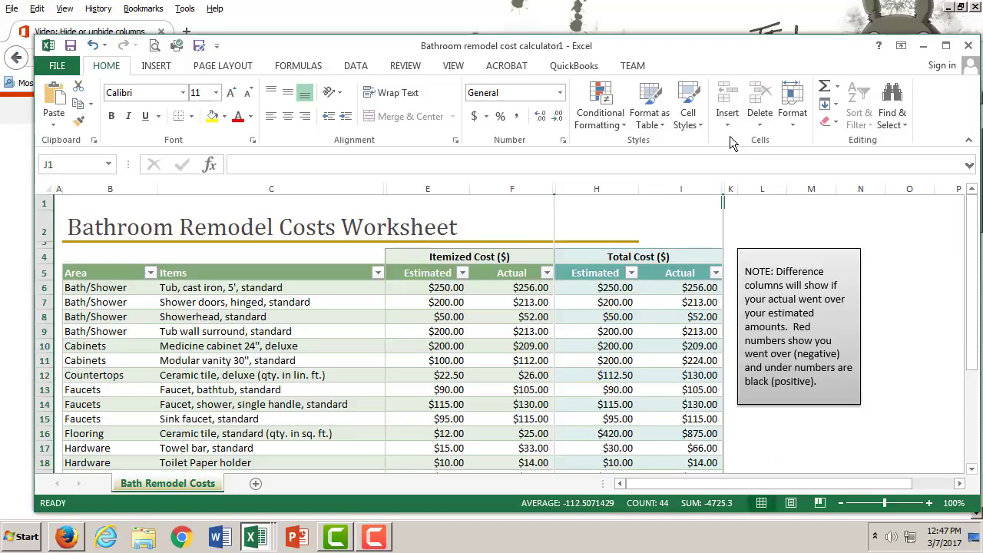
# Review the worksheet down to its totals and open its print preview with the columns hidden
pyautogui.scroll(-7, 642, 236)
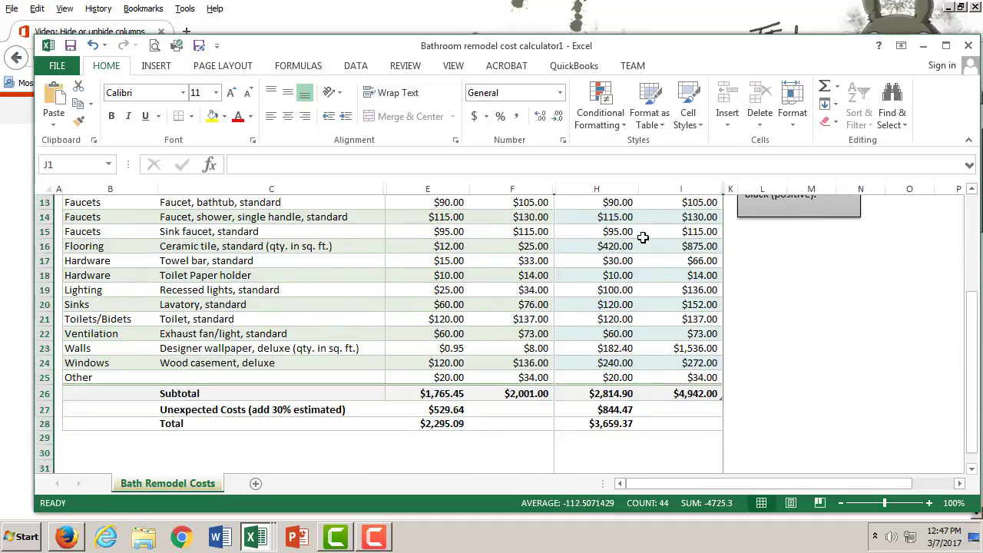
pyautogui.scroll(6, 643, 236)
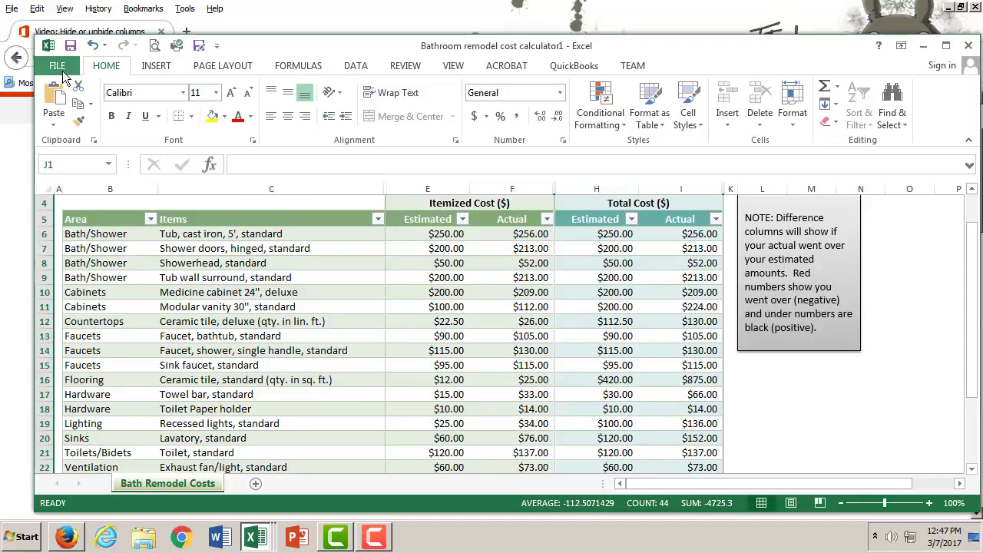
pyautogui.hotkey('ctrl', 'f')
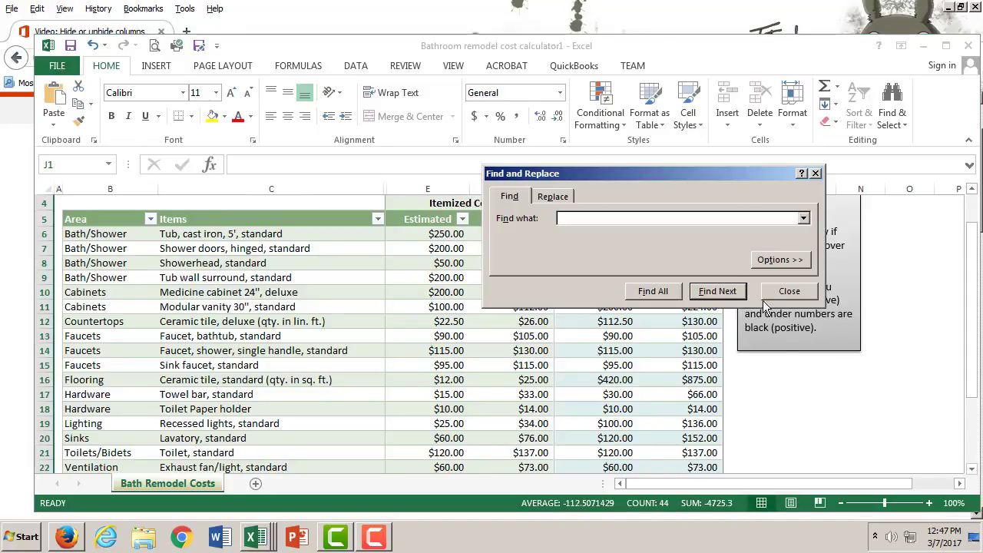
pyautogui.click(788, 291)
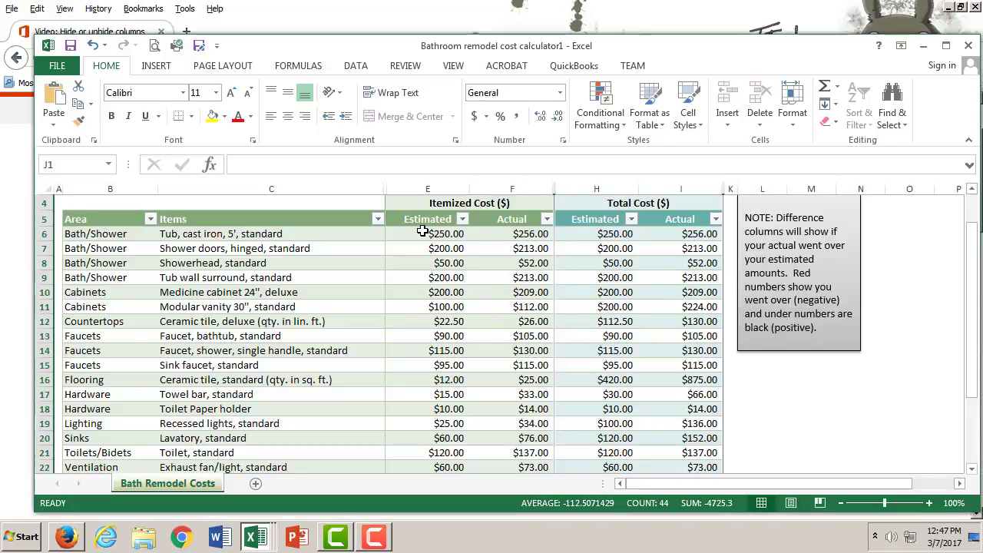
pyautogui.hotkey('ctrl', 'p')
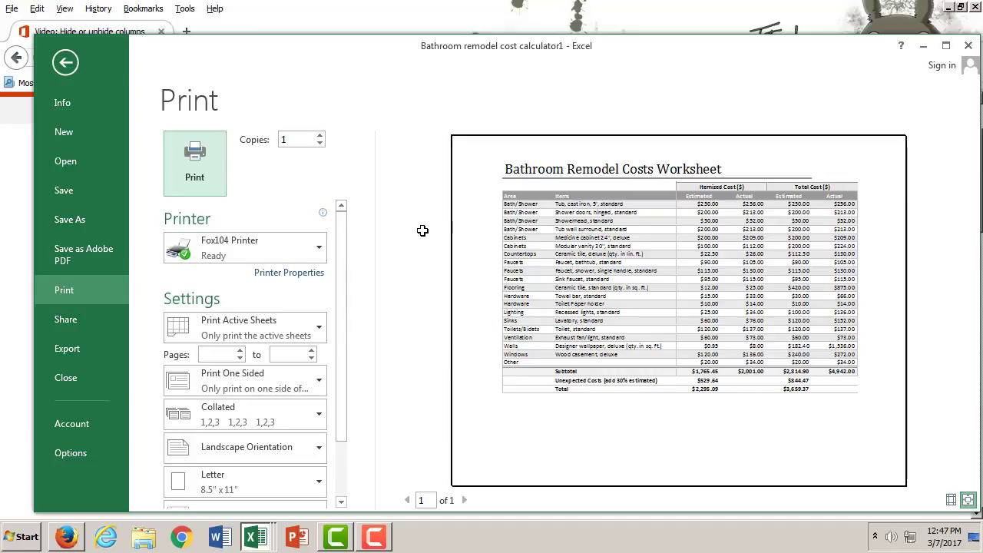
# Switch to Firefox, resume the Hide or unhide columns video and pause it at about 2:31
pyautogui.click(66, 537)
pyautogui.click(314, 489)
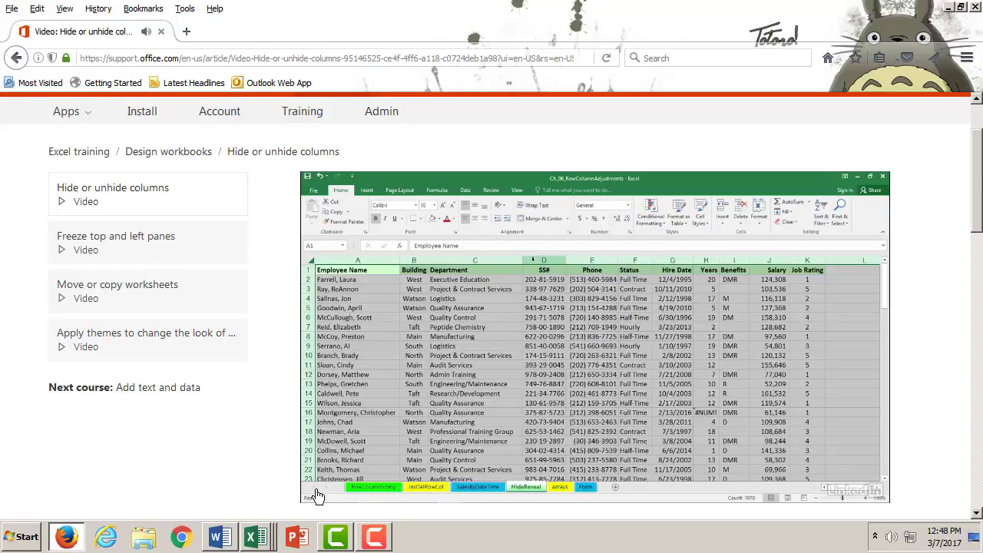
pyautogui.moveTo(355, 491)
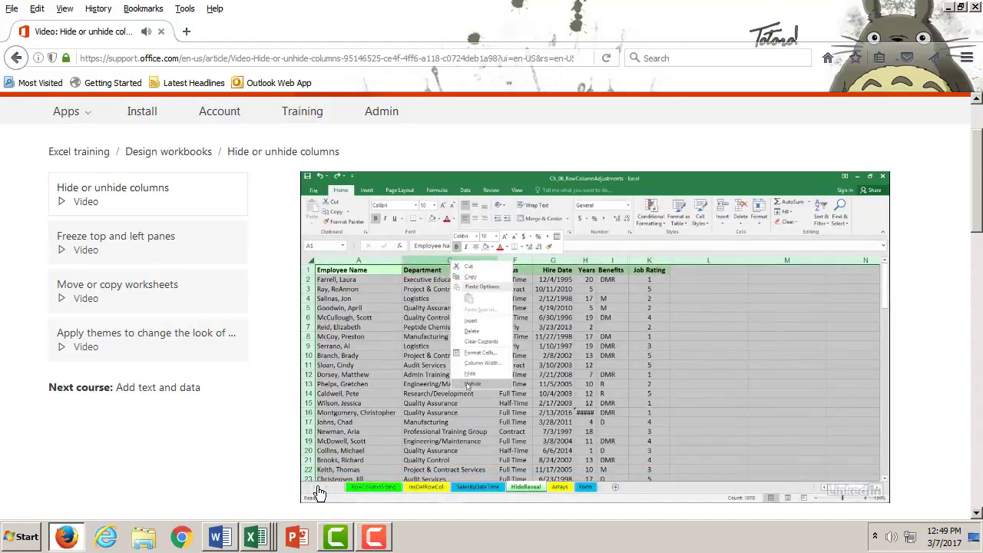
pyautogui.click(317, 492)
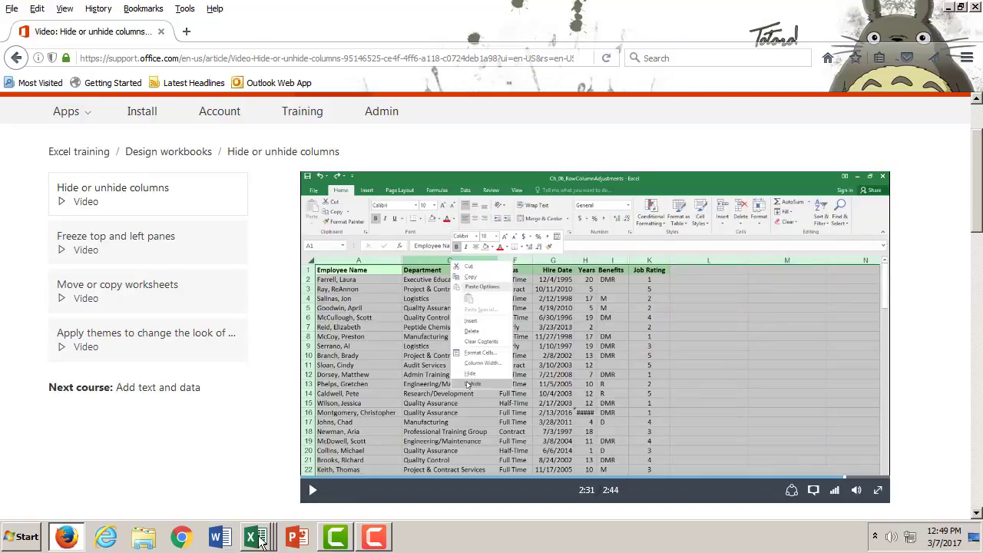
# Switch to the Bathroom remodel cost calculator1 workbook in Excel and leave the print preview for the worksheet
pyautogui.moveTo(260, 540)
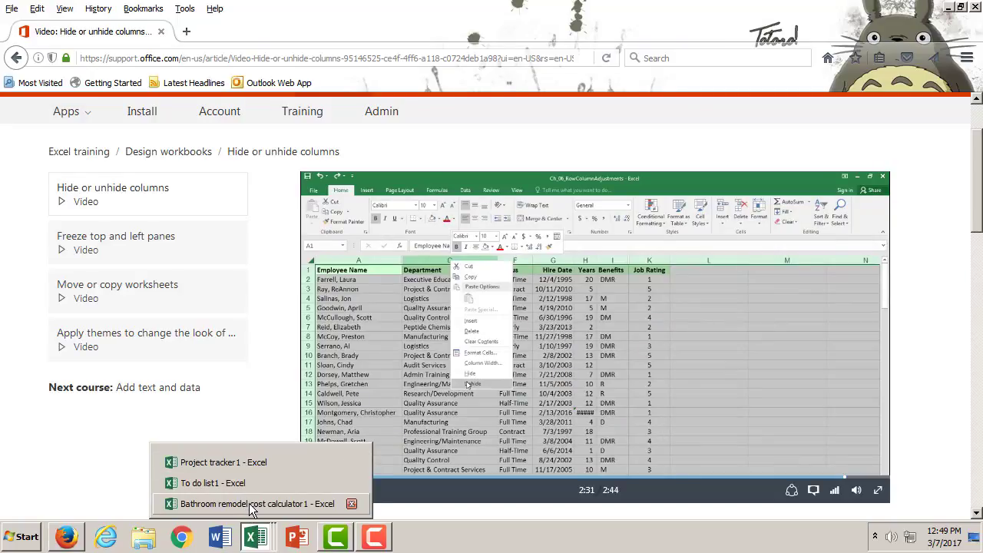
pyautogui.click(249, 503)
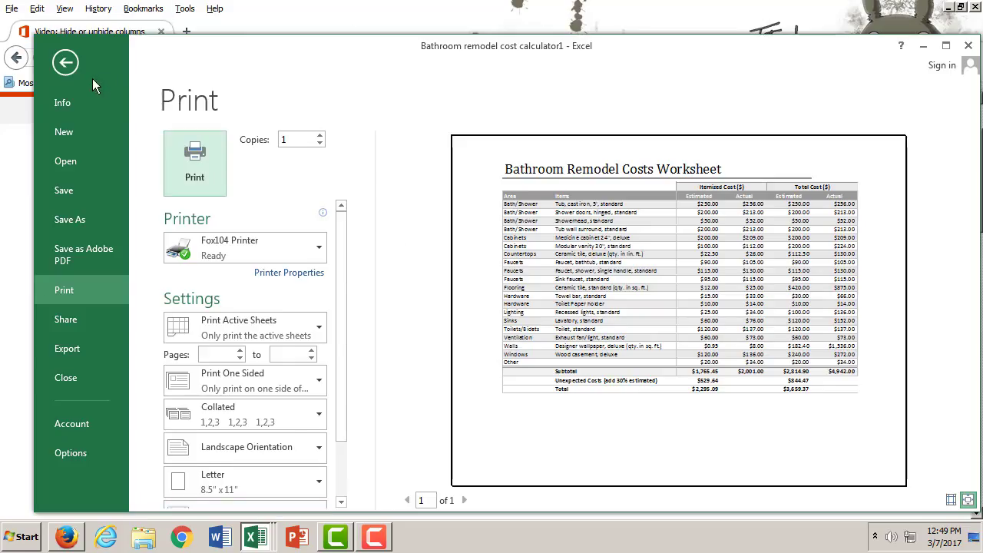
pyautogui.click(66, 61)
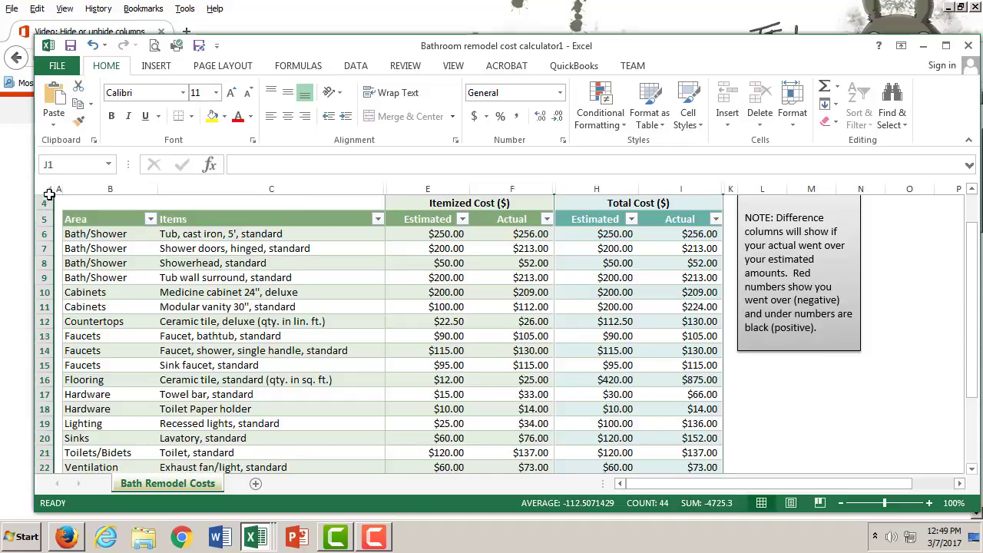
pyautogui.scroll(1, 280, 344)
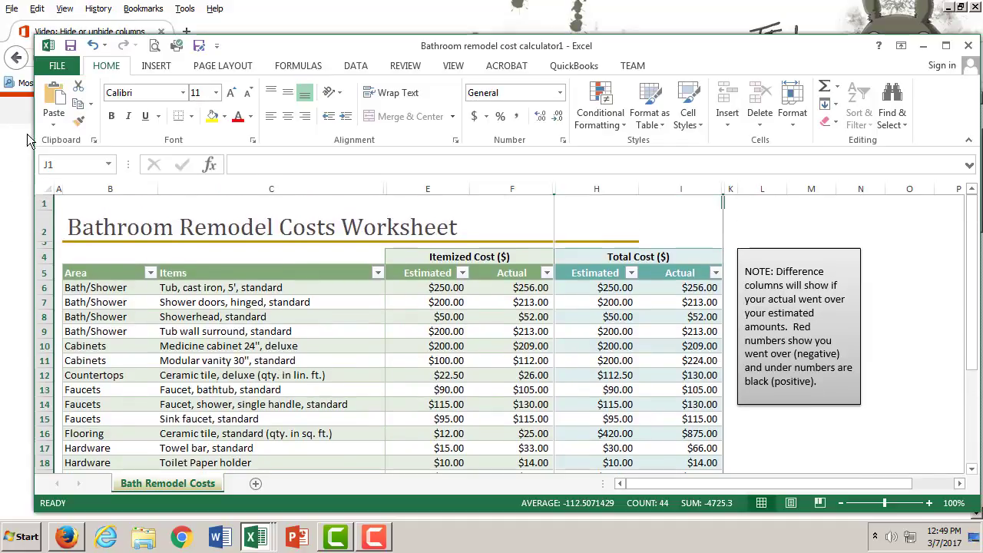
# Select the entire worksheet, unhide all of its hidden columns at once, and undo the change
pyautogui.click(48, 189)
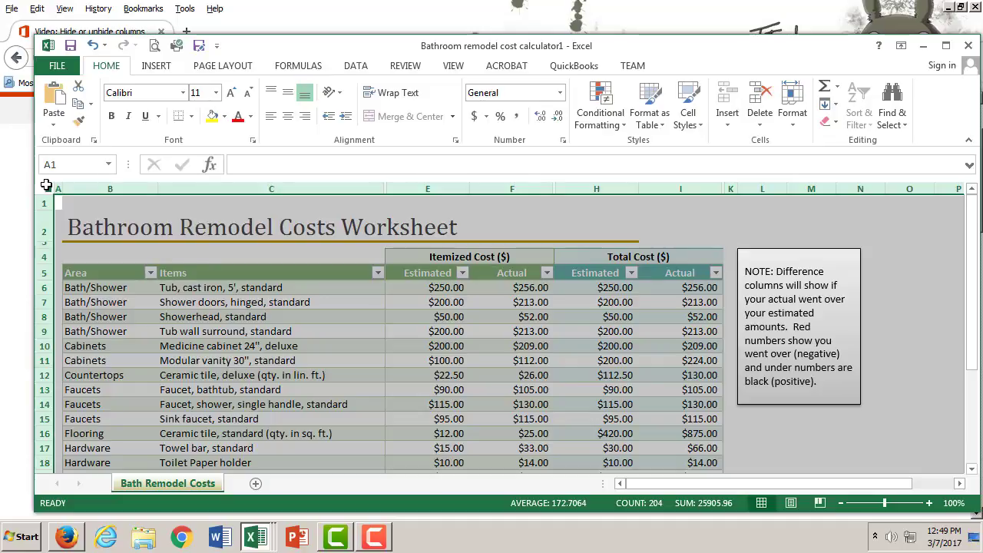
pyautogui.rightClick(369, 187)
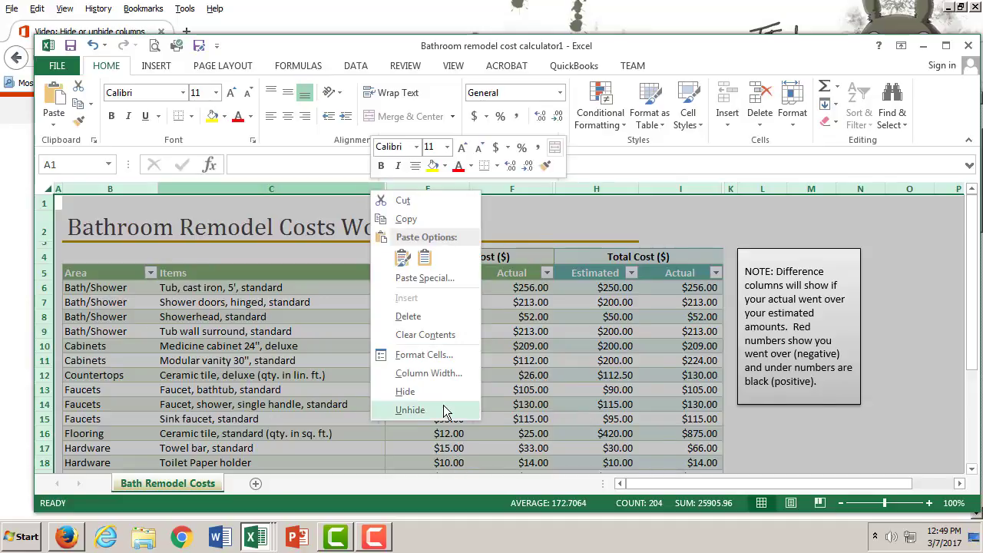
pyautogui.click(410, 409)
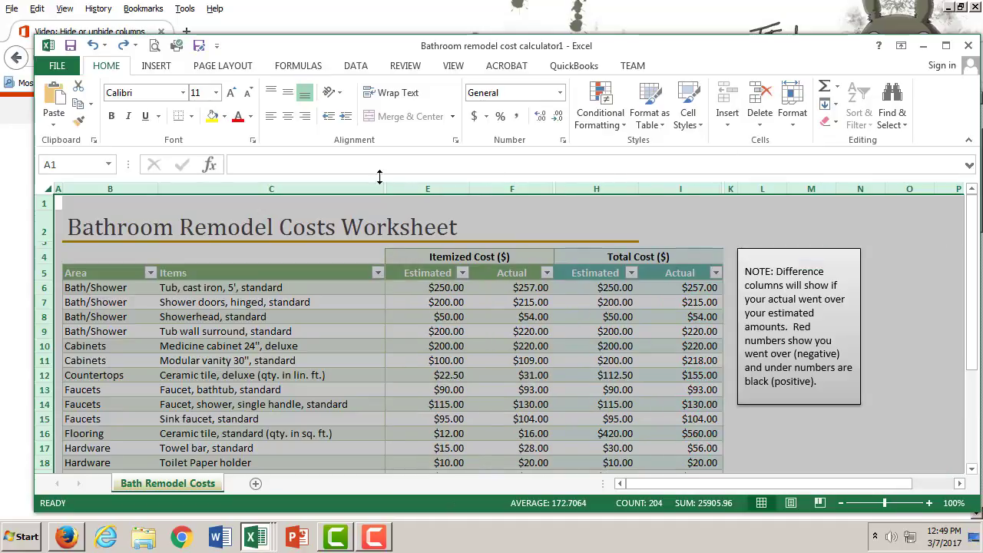
# Select the entire worksheet, hide all of its rows, and undo the hiding
pyautogui.click(620, 215)
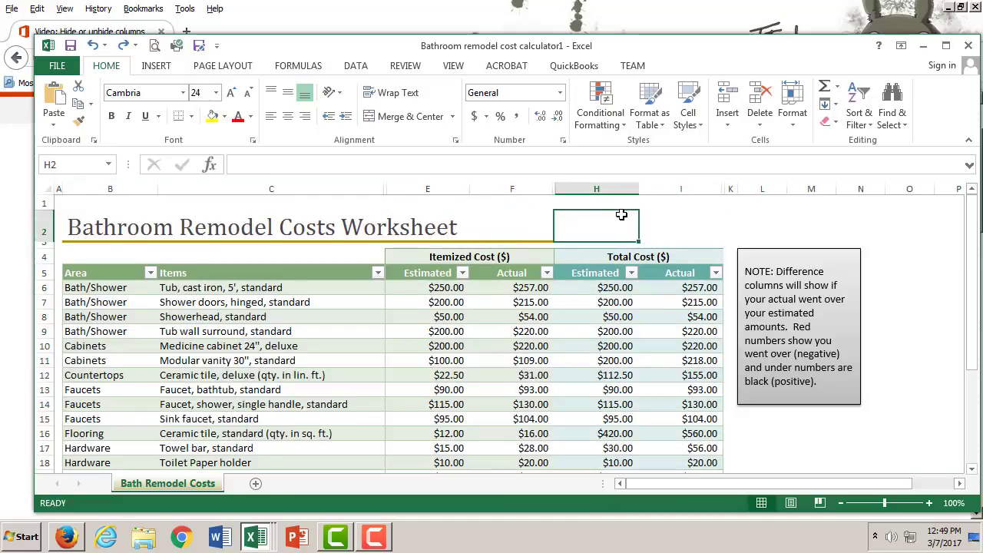
pyautogui.hotkey('ctrl', 'a')
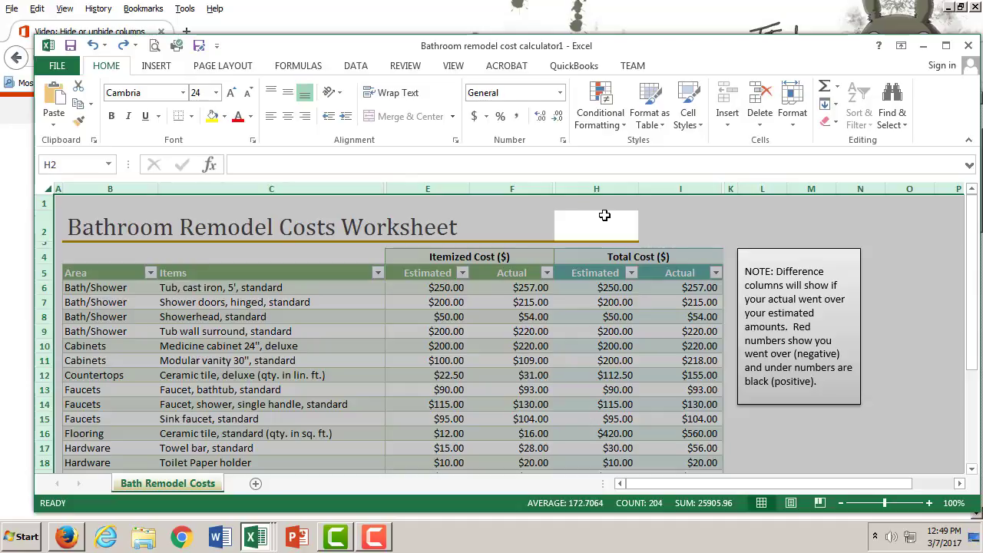
pyautogui.click(48, 188)
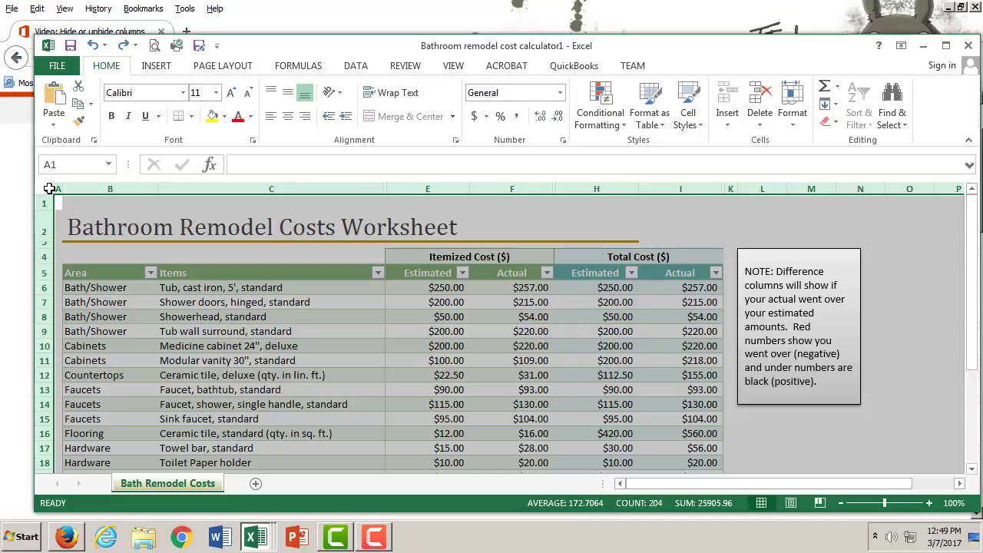
pyautogui.rightClick(41, 301)
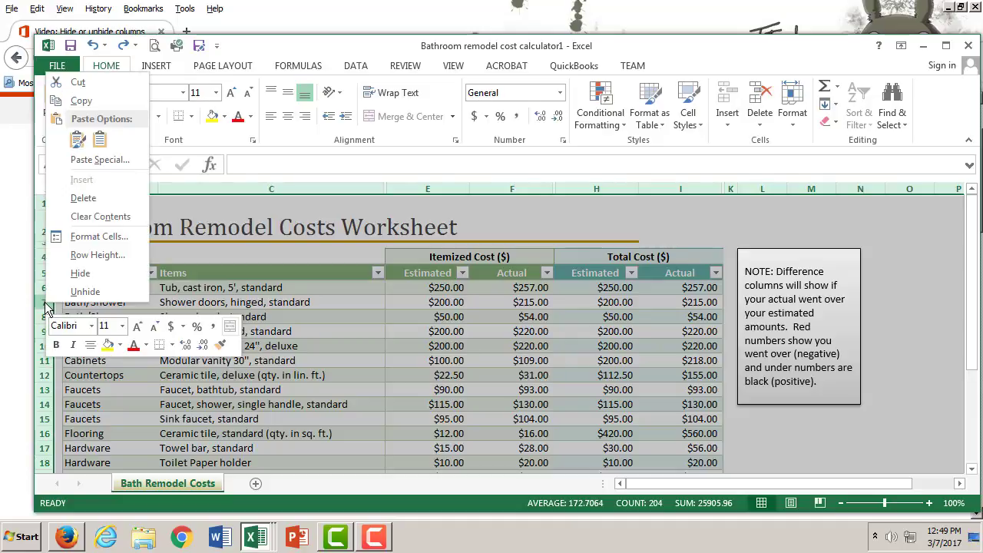
pyautogui.click(79, 273)
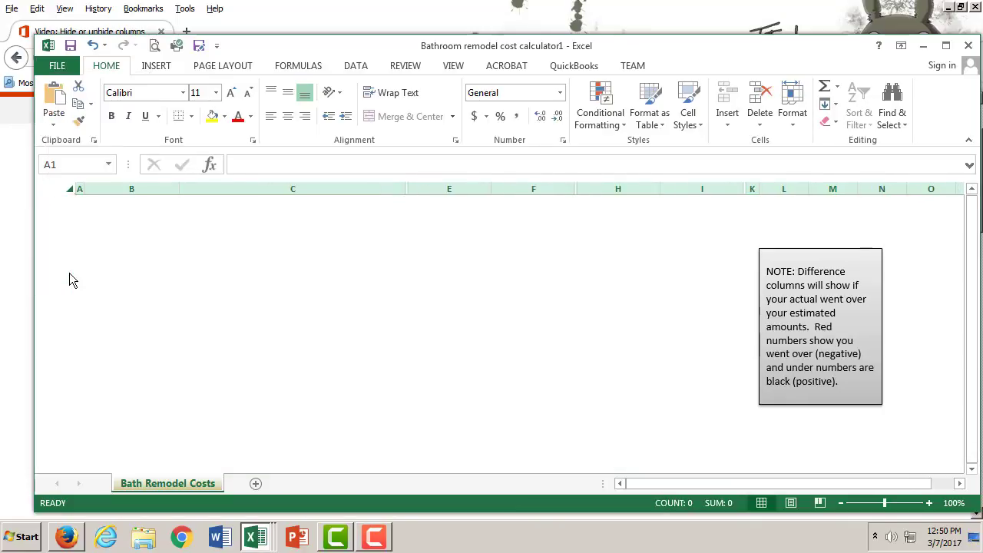
pyautogui.click(92, 45)
pyautogui.click(60, 351)
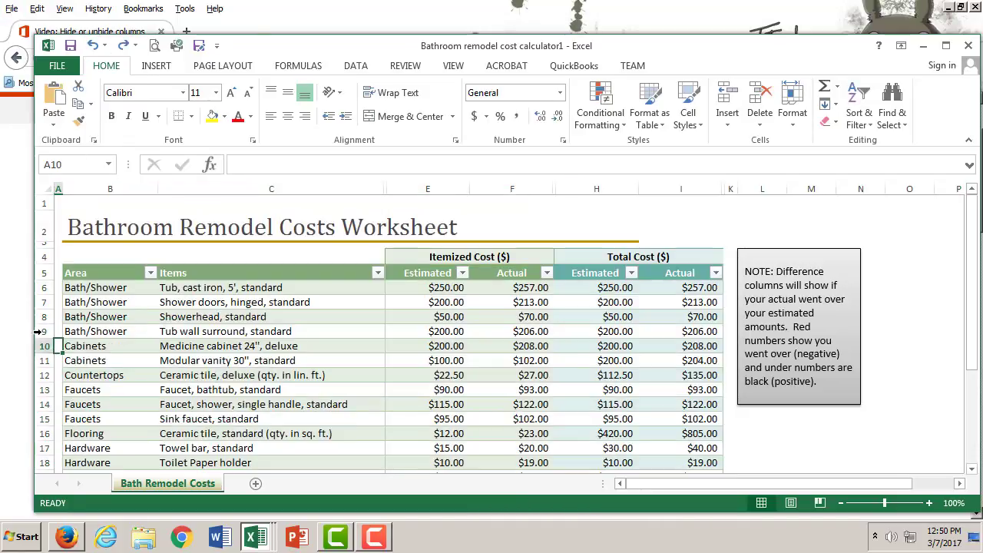
# Hide row 9, Tub wall surround, and reveal it by increasing its row height at the boundary
pyautogui.click(44, 330)
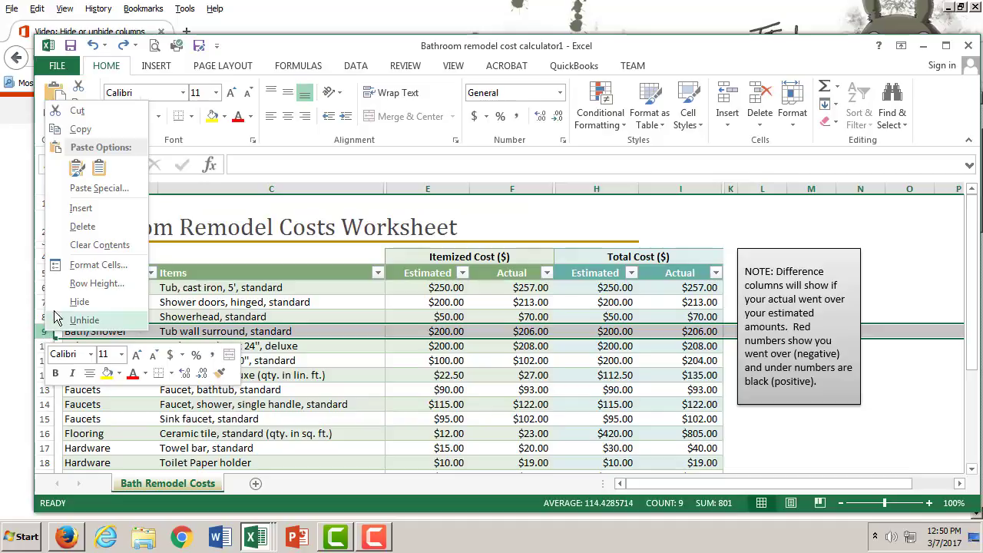
pyautogui.click(63, 302)
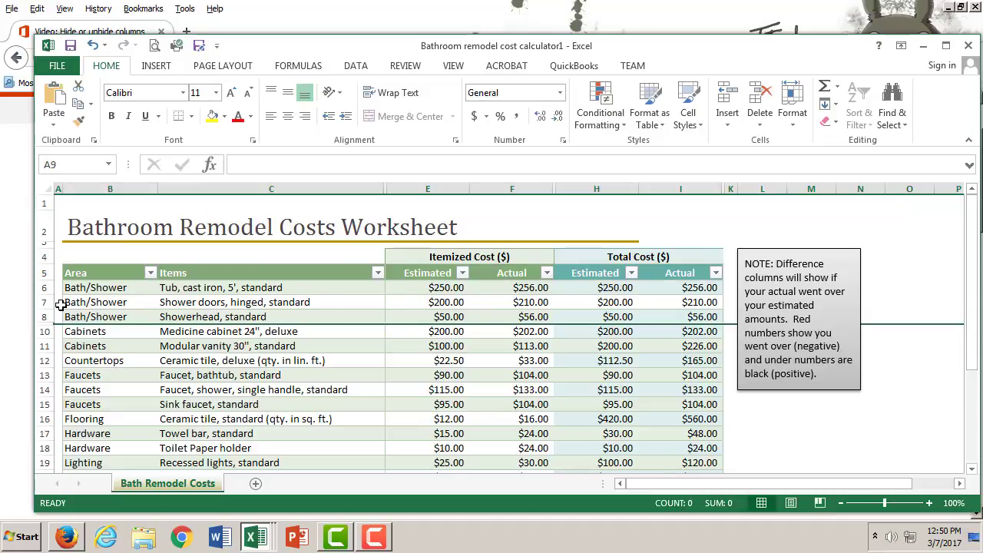
pyautogui.moveTo(47, 326); pyautogui.dragTo(50, 335)
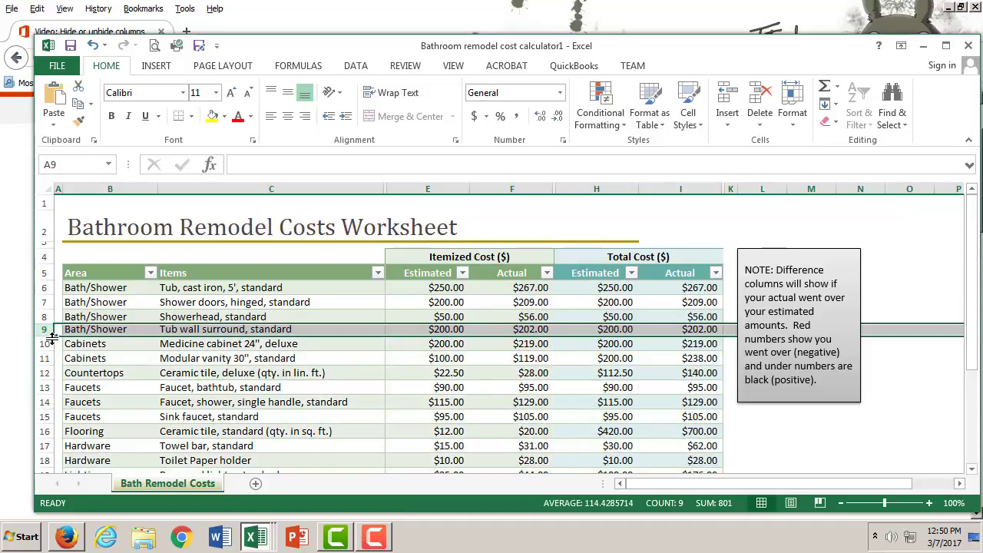
# Hide row 9 again and restore it with the Unhide command
pyautogui.rightClick(49, 332)
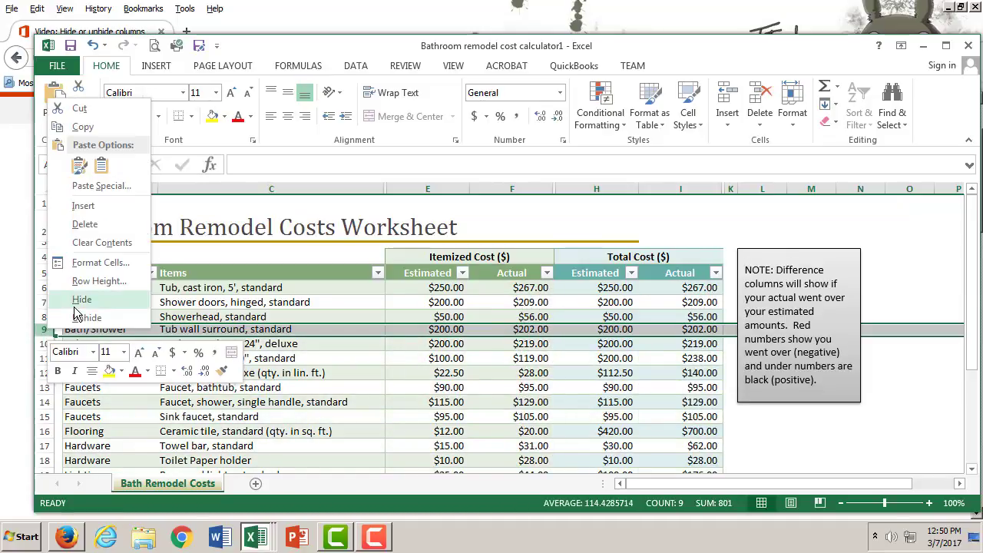
pyautogui.click(80, 301)
pyautogui.rightClick(52, 327)
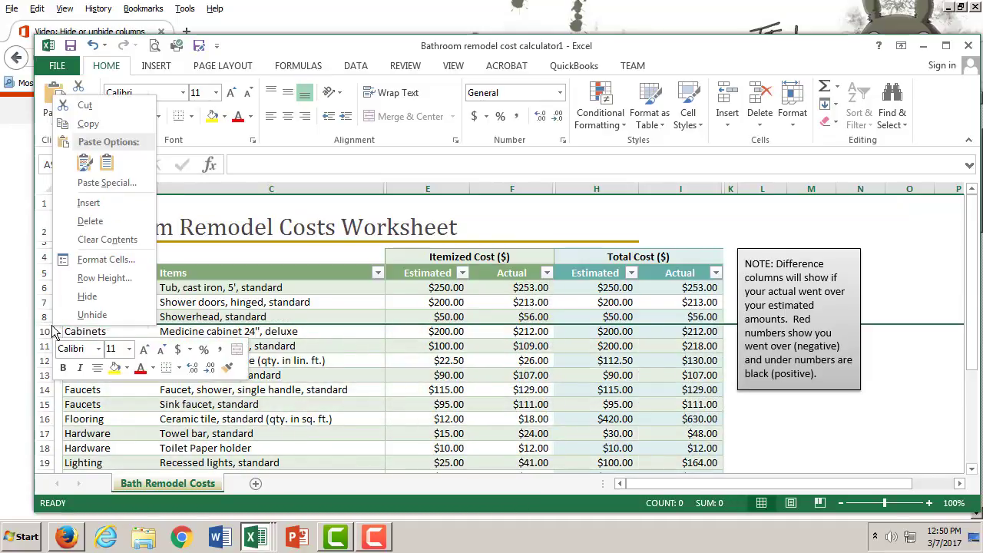
pyautogui.click(91, 314)
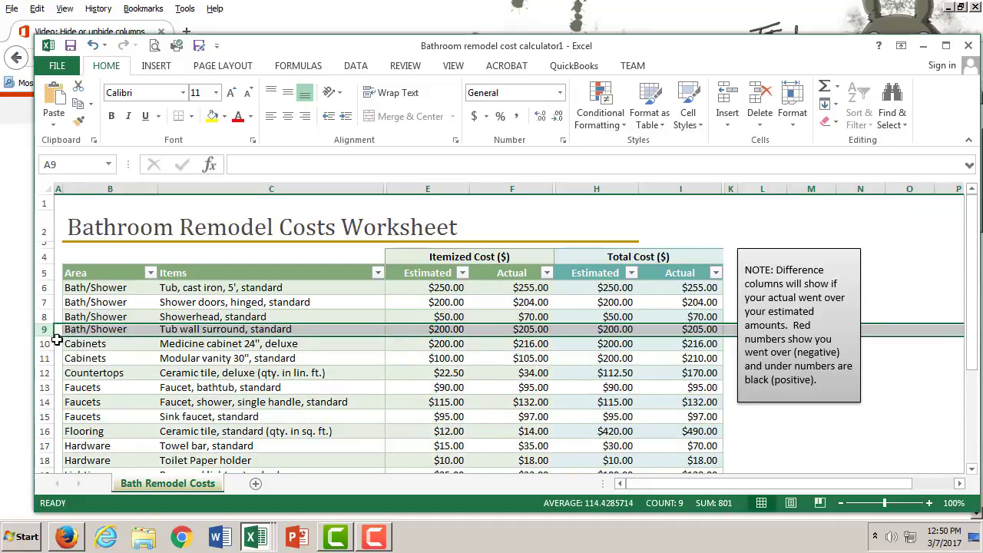
# Hide nonadjacent rows 9 and 13 together, and undo the hiding in the Bathroom remodel cost calculator workbook
pyautogui.keyDown('ctrl'); pyautogui.click(50, 388); pyautogui.keyUp('ctrl')
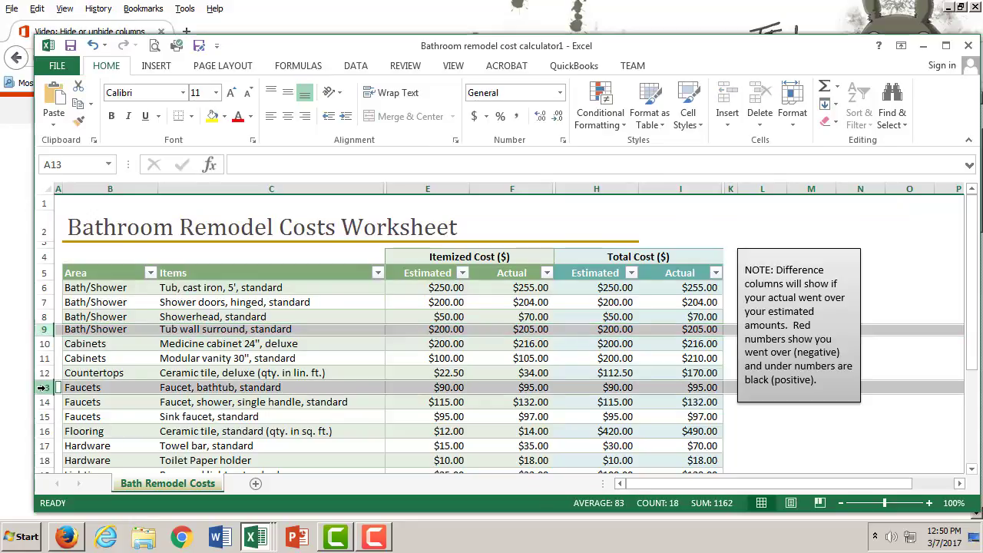
pyautogui.rightClick(42, 387)
pyautogui.click(69, 364)
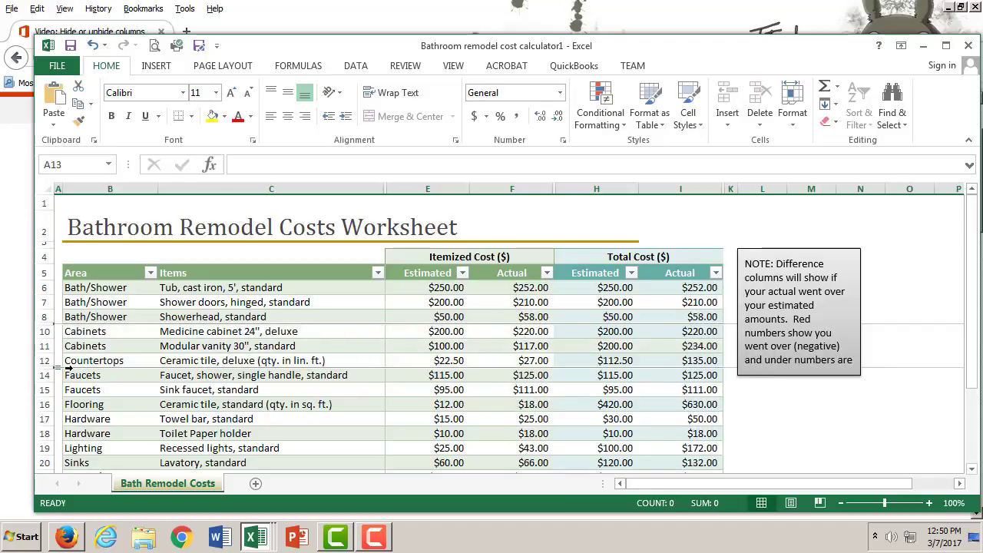
pyautogui.click(37, 8)
pyautogui.click(38, 8)
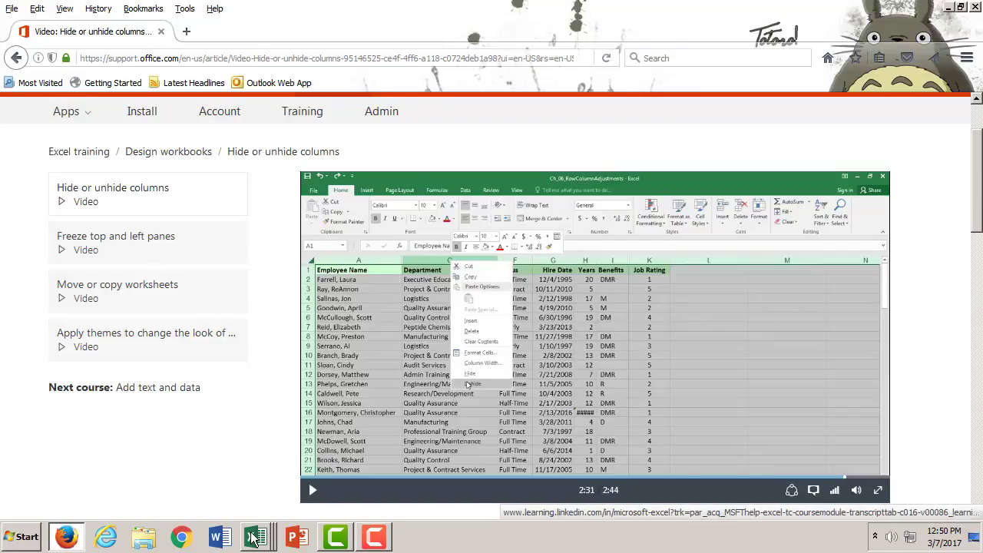
pyautogui.moveTo(248, 540)
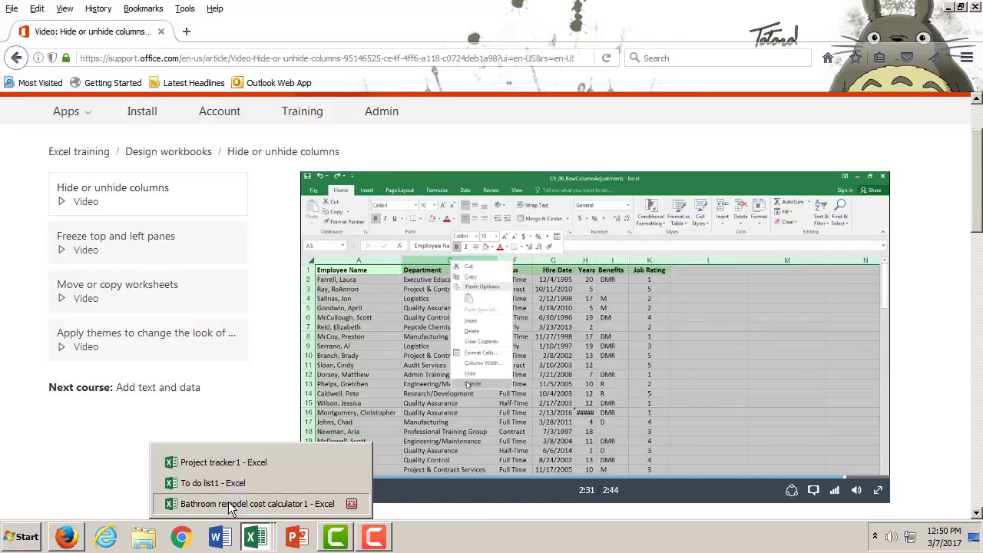
pyautogui.click(230, 503)
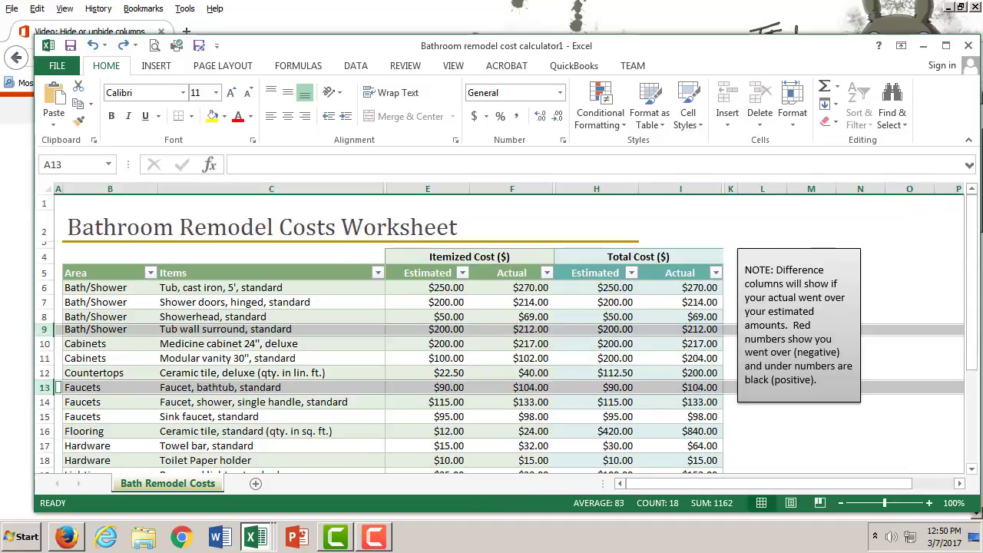
pyautogui.click(921, 250)
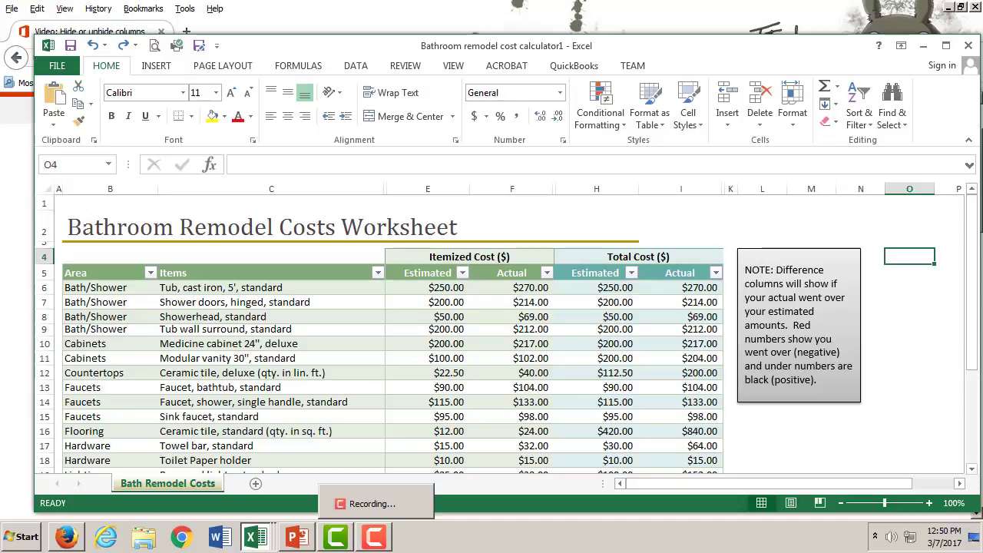
# Switch to the training page in Firefox and play the rest of the Hide or unhide columns video, pausing it near the end
pyautogui.click(67, 540)
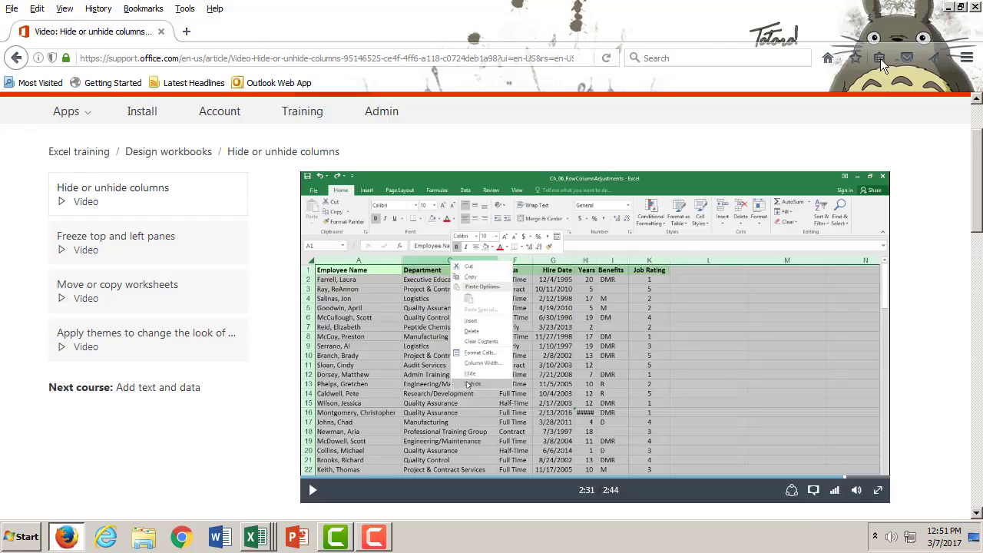
pyautogui.click(316, 494)
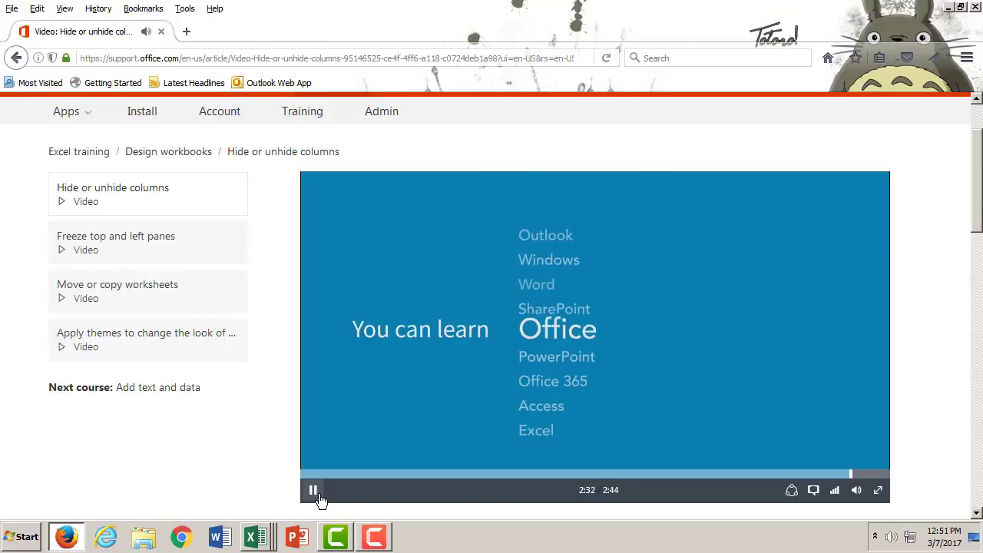
pyautogui.click(316, 493)
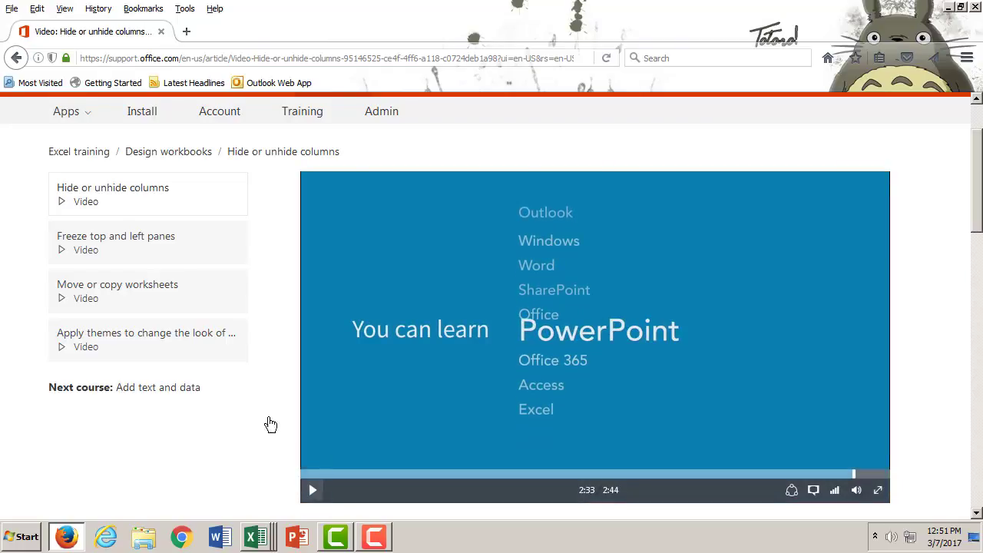
# Open the Freeze top and left panes training video and watch it, pausing near the end
pyautogui.click(119, 245)
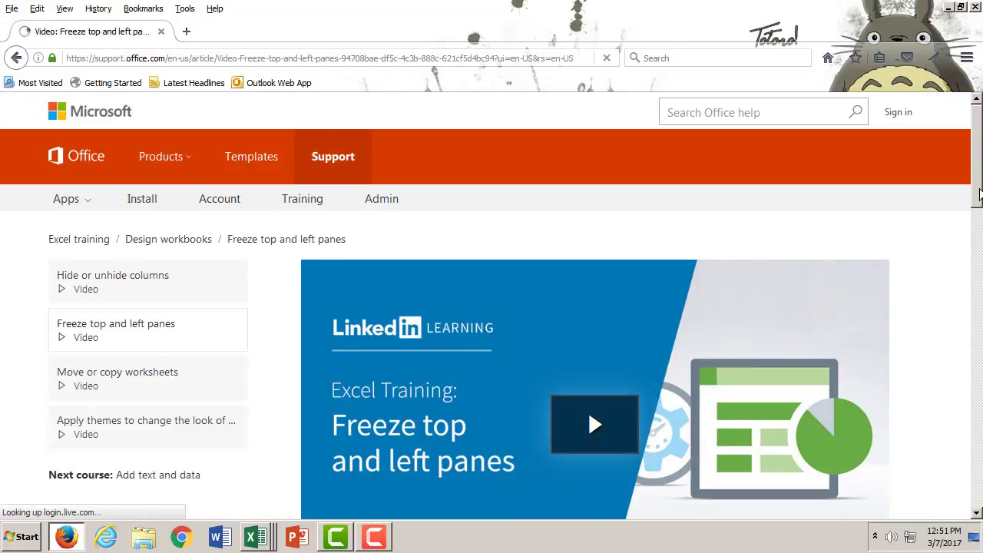
pyautogui.scroll(-2, 550, 330)
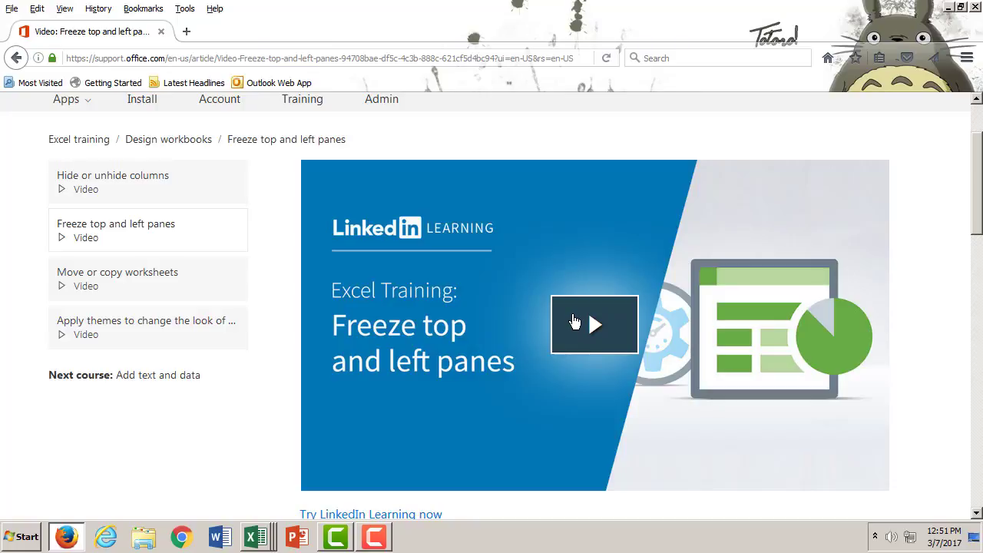
pyautogui.click(574, 321)
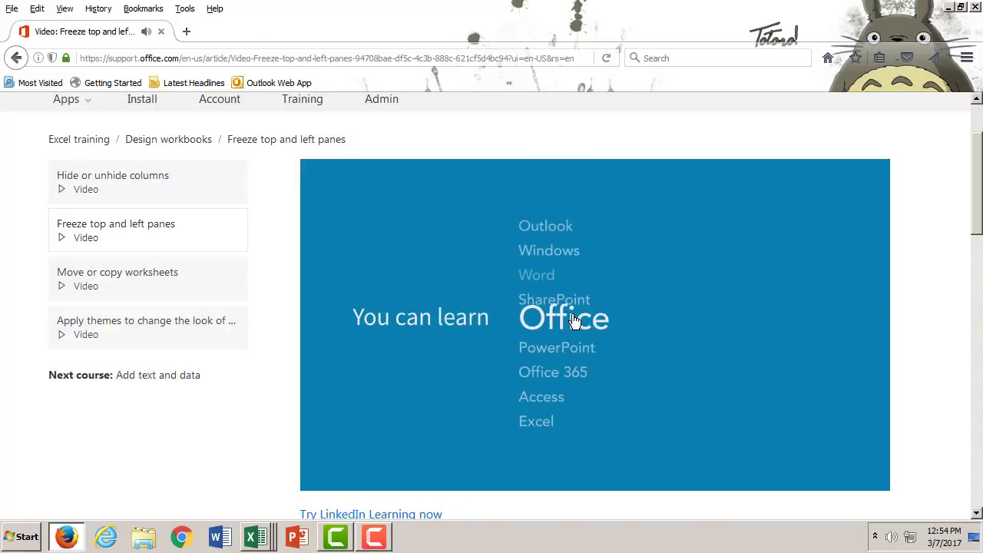
pyautogui.moveTo(313, 481)
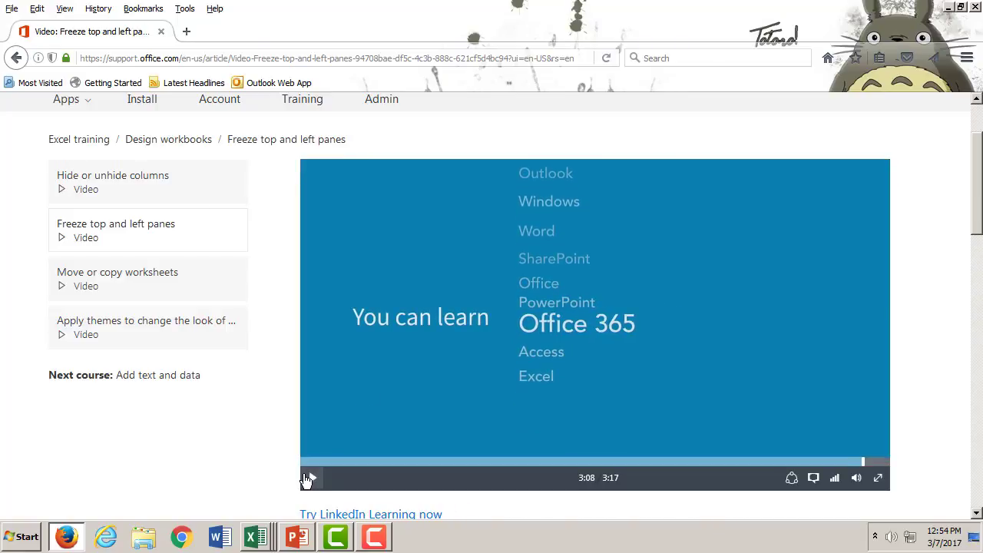
# Switch to the Bathroom remodel cost calculator workbook in Excel and freeze the panes above and left of cell C6
pyautogui.moveTo(258, 540)
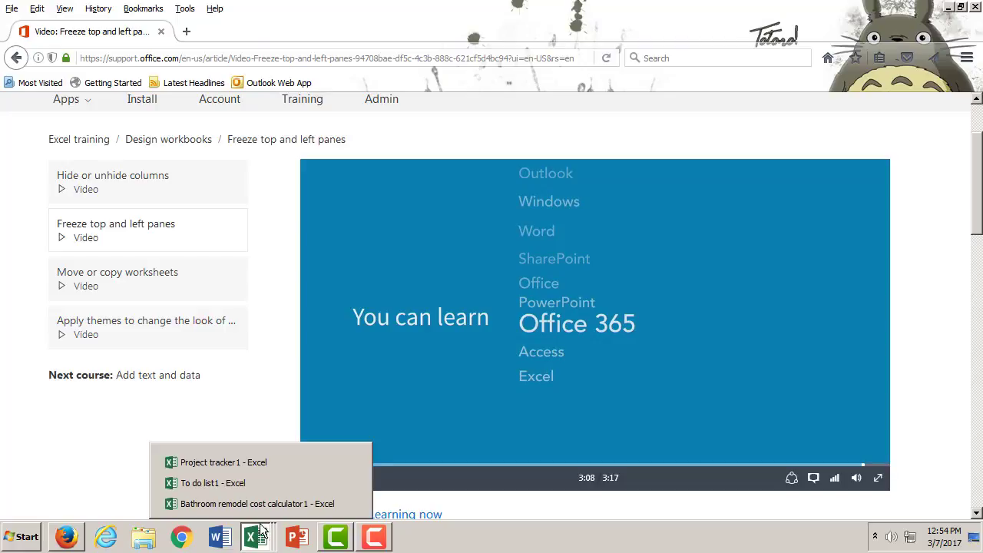
pyautogui.click(274, 503)
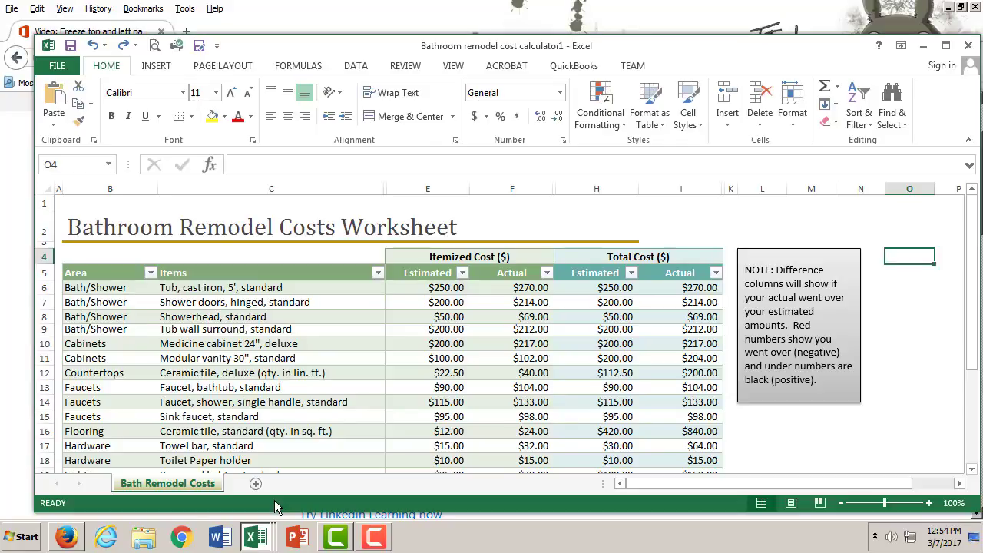
pyautogui.click(455, 66)
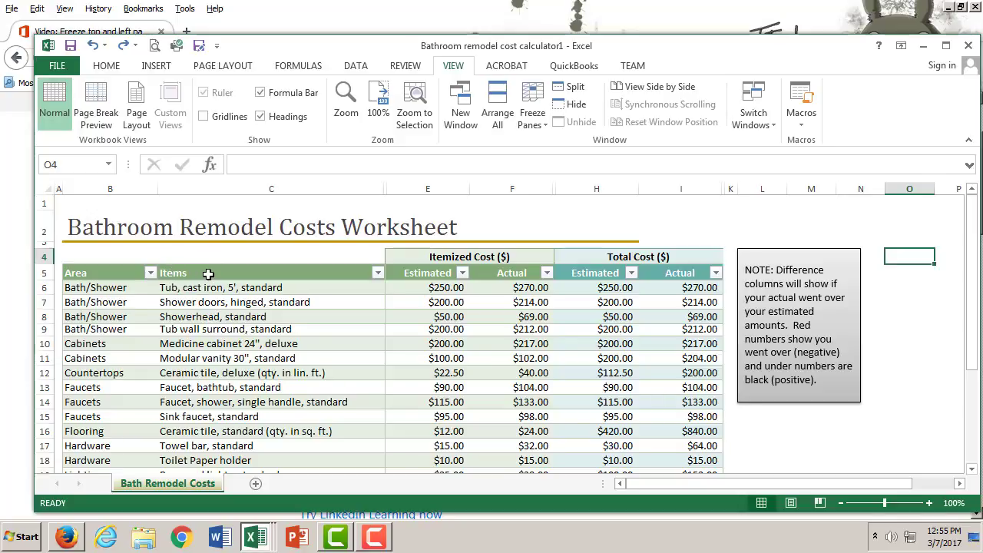
pyautogui.click(186, 288)
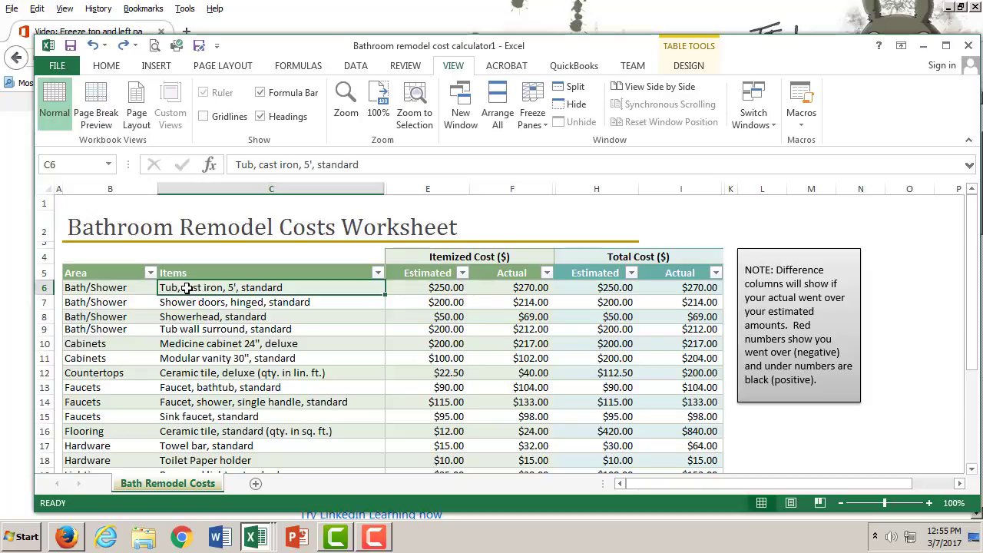
pyautogui.click(542, 106)
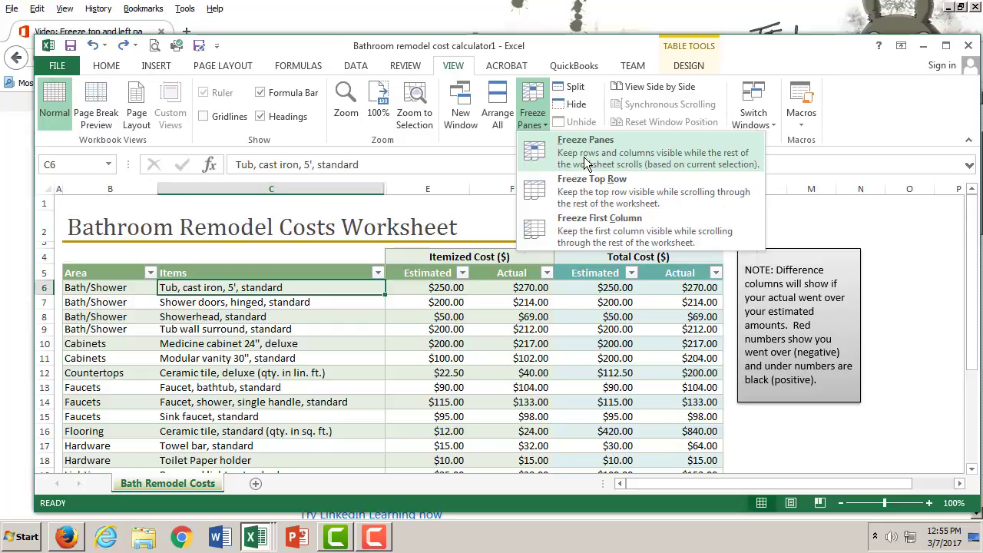
pyautogui.click(535, 154)
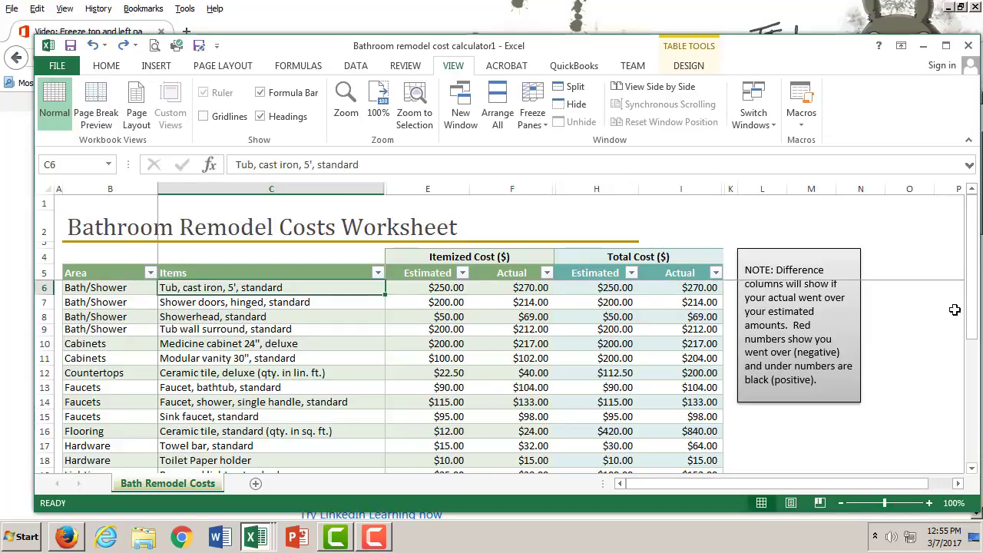
# Examine the frozen heading rows and Area column while moving through the worksheet vertically and horizontally
pyautogui.moveTo(971, 299); pyautogui.dragTo(972, 200)
pyautogui.moveTo(728, 484); pyautogui.dragTo(703, 494)
pyautogui.moveTo(971, 326); pyautogui.dragTo(969, 305)
pyautogui.moveTo(911, 486)
pyautogui.mouseDown()
pyautogui.moveTo(931, 486)
pyautogui.moveTo(907, 487)
pyautogui.mouseUp()
pyautogui.moveTo(974, 344); pyautogui.dragTo(975, 246)
# Switch to the training page in Firefox and start the Move or copy worksheets video
pyautogui.moveTo(253, 540)
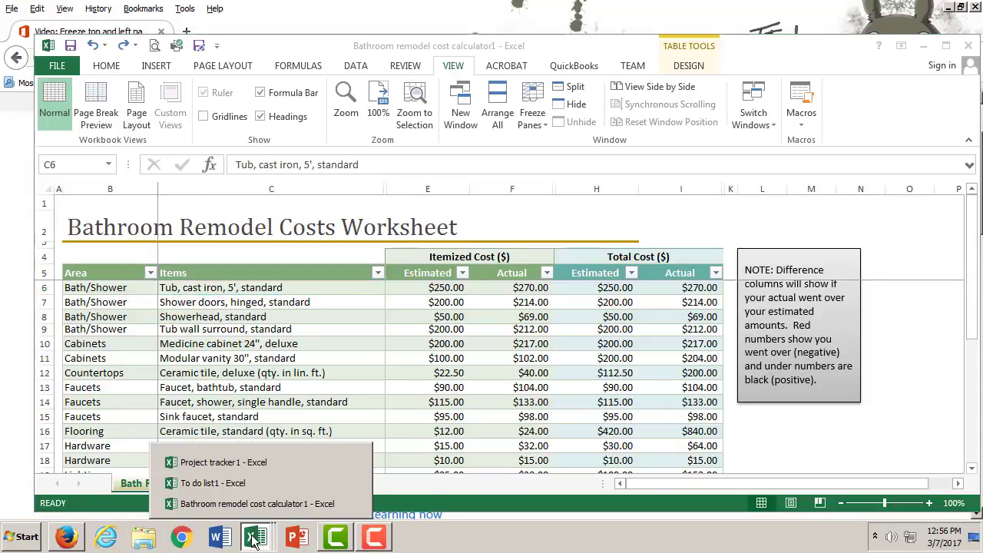
pyautogui.click(251, 508)
pyautogui.click(258, 539)
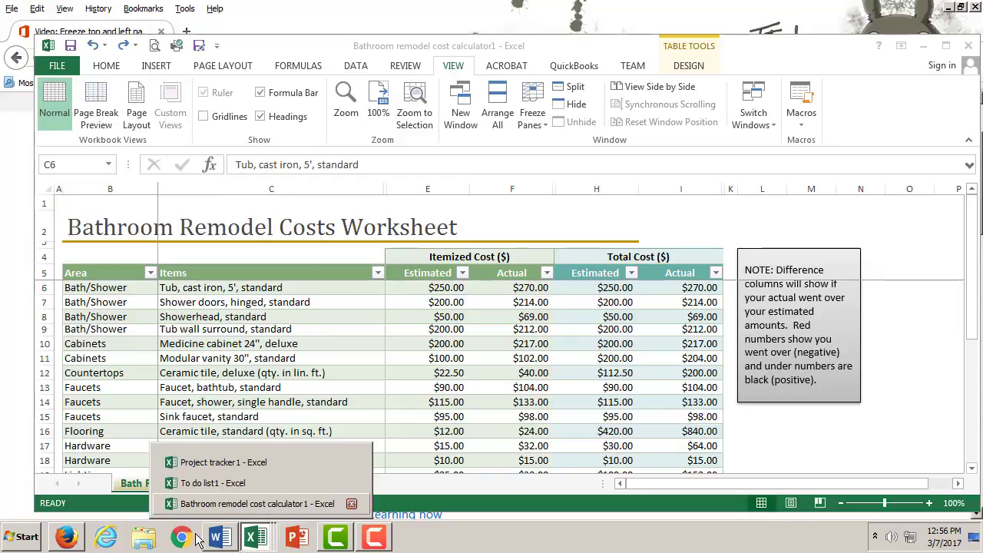
pyautogui.click(66, 536)
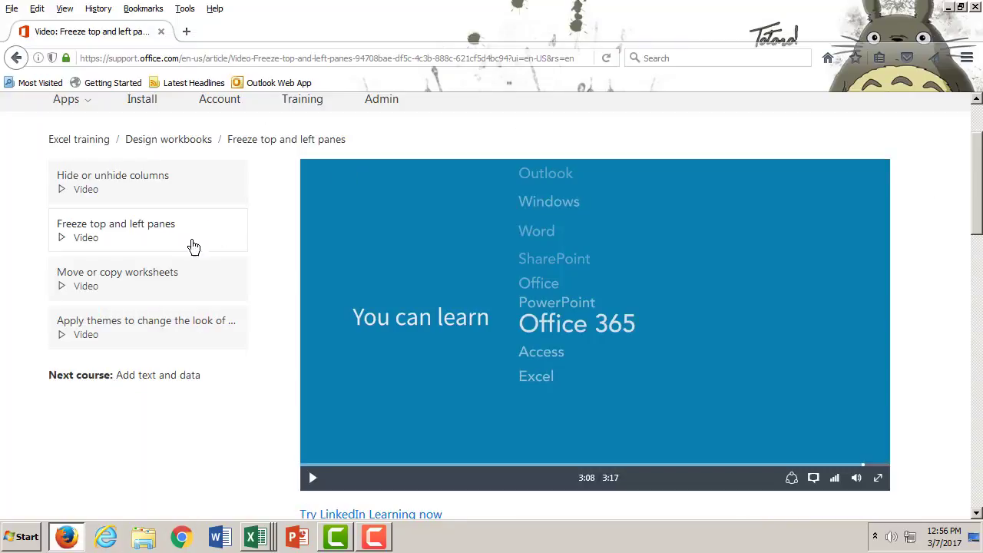
pyautogui.click(136, 282)
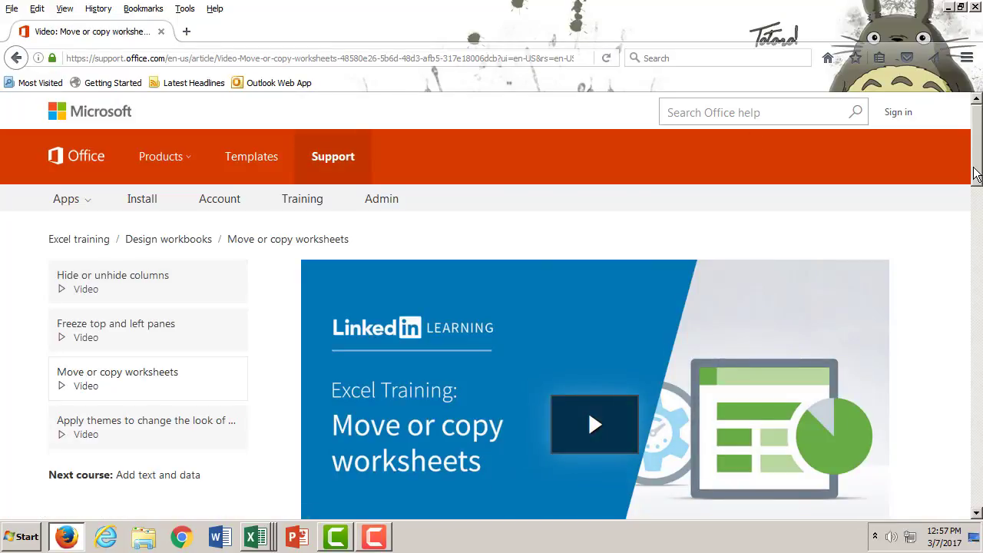
pyautogui.scroll(-3, 587, 410)
pyautogui.click(587, 326)
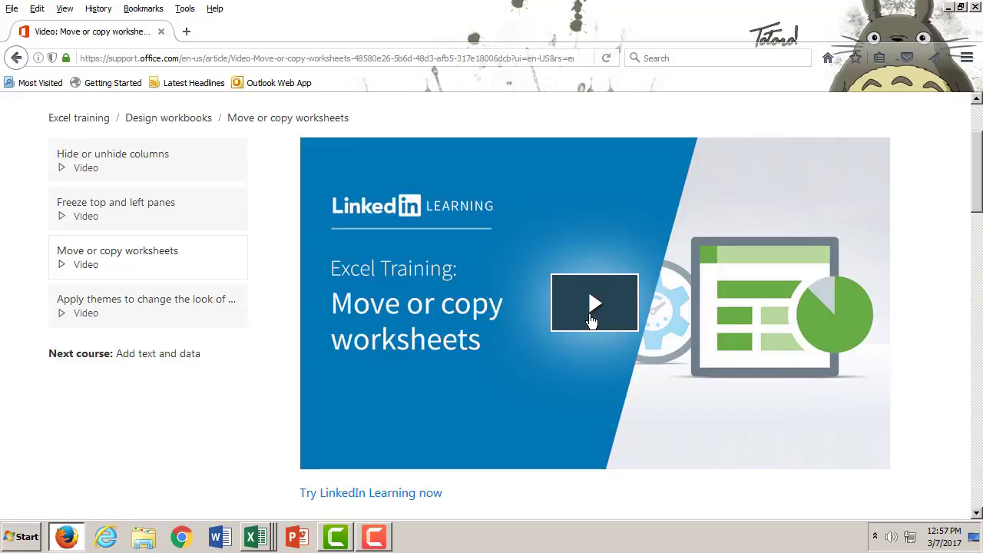
pyautogui.click(591, 321)
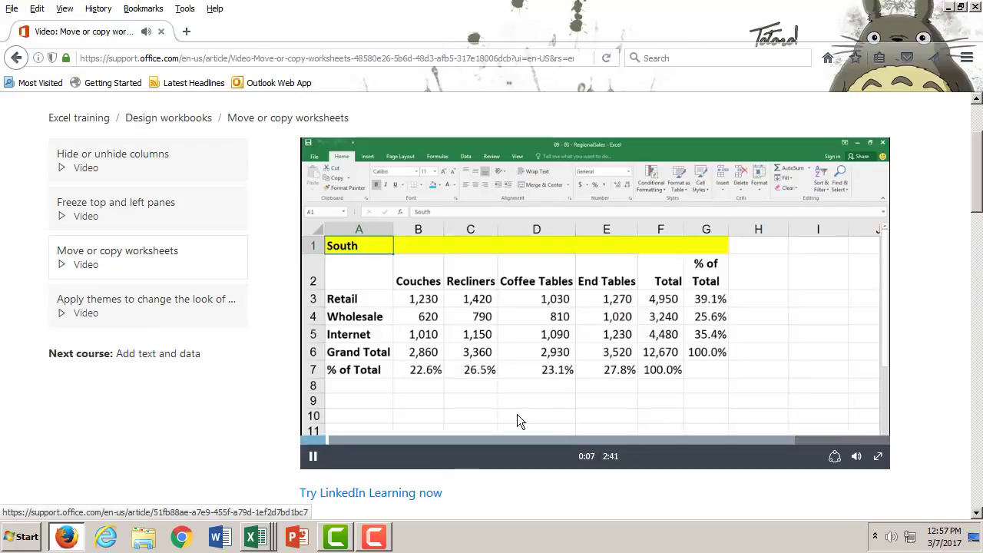
# Preview several early points of the Move or copy worksheets video and rewind it to near the beginning
pyautogui.click(456, 440)
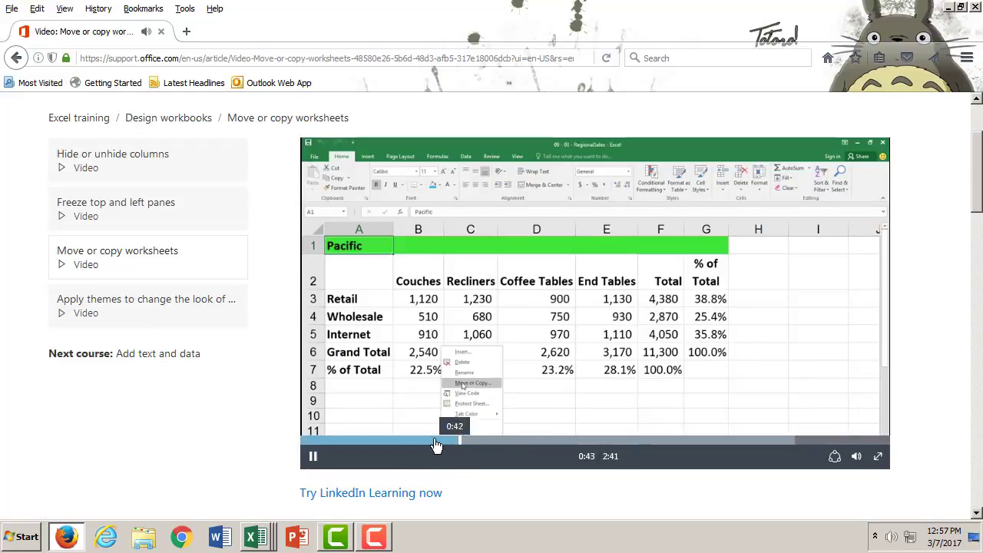
pyautogui.click(423, 441)
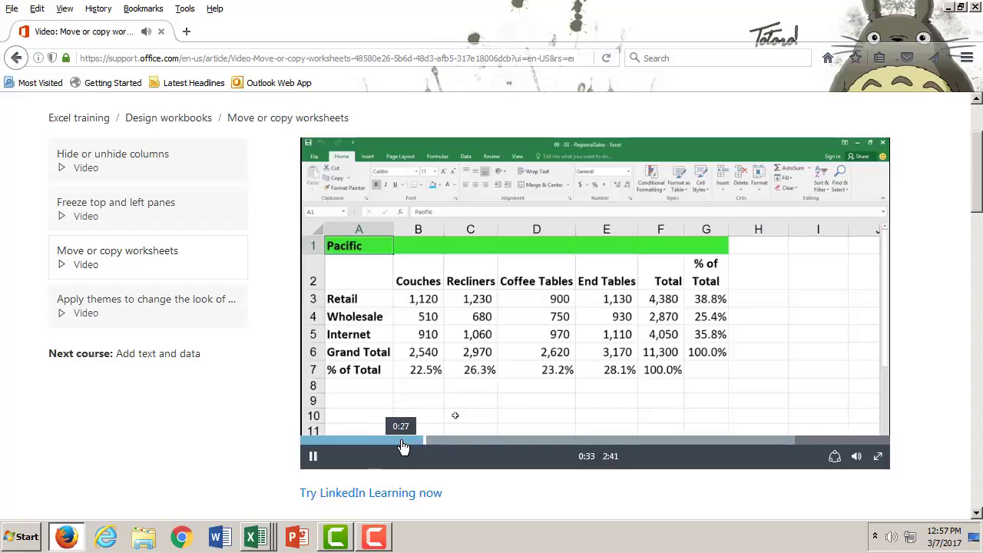
pyautogui.click(401, 443)
pyautogui.click(354, 444)
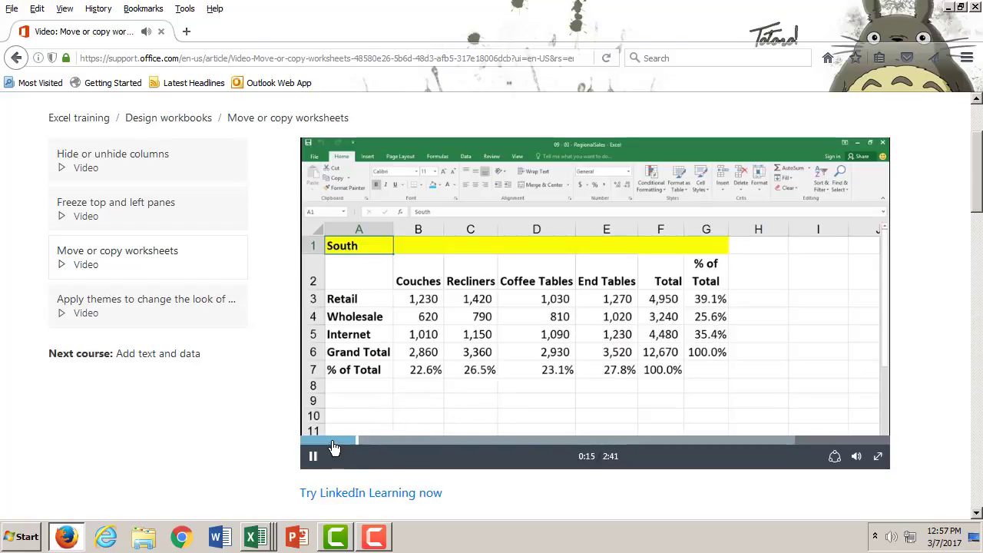
pyautogui.click(307, 443)
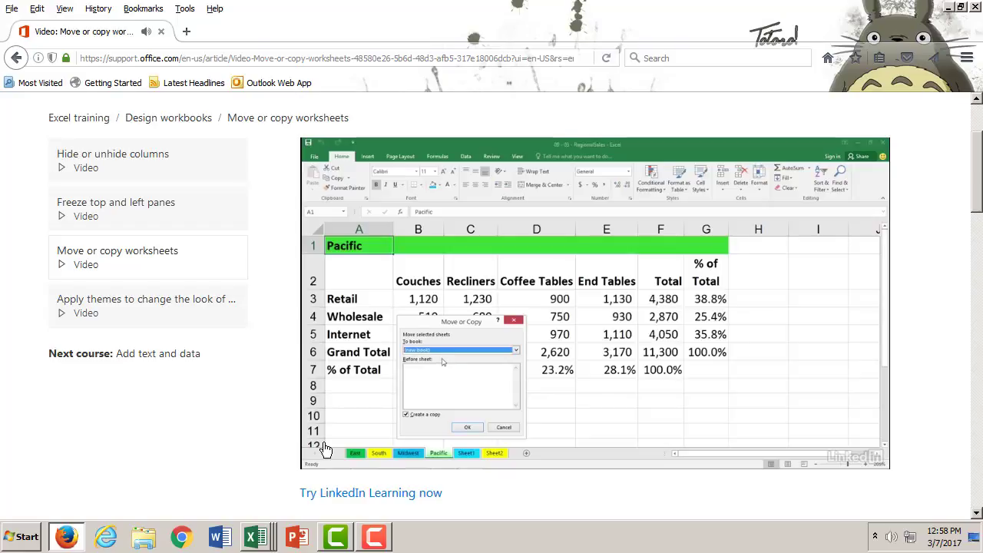
# Pause the Move or copy worksheets video at 1:09, resume it, and stop it near the end
pyautogui.click(317, 459)
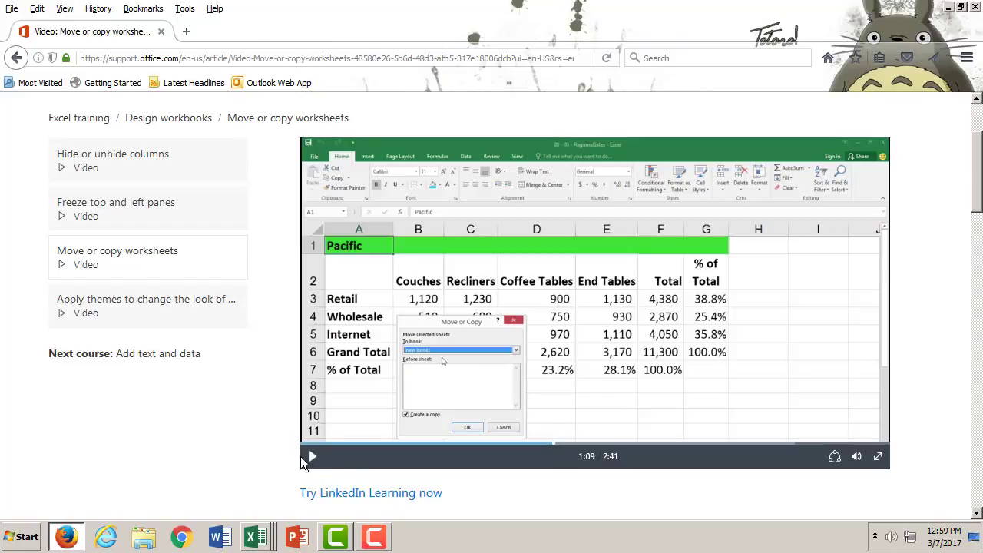
pyautogui.click(309, 456)
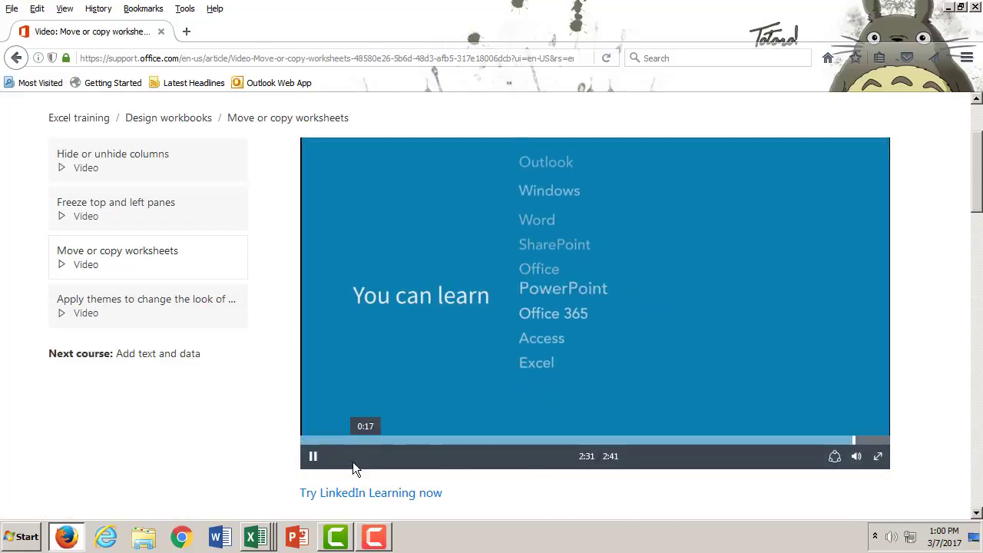
pyautogui.click(312, 456)
# Switch to the Bathroom remodel cost calculator workbook in Excel, copy the Bath Remodel Costs worksheet after the original, and select cell H4 in the copy
pyautogui.click(257, 541)
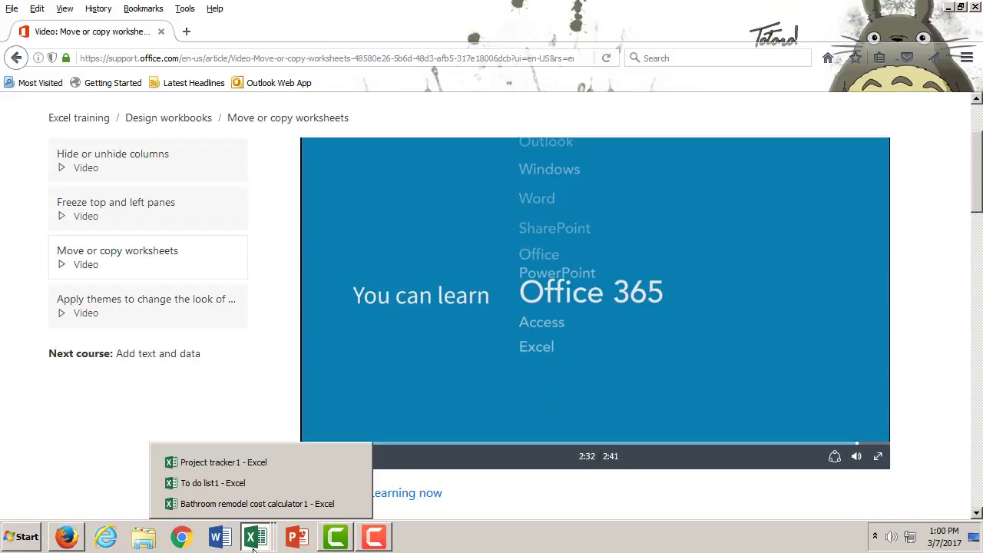
pyautogui.click(320, 504)
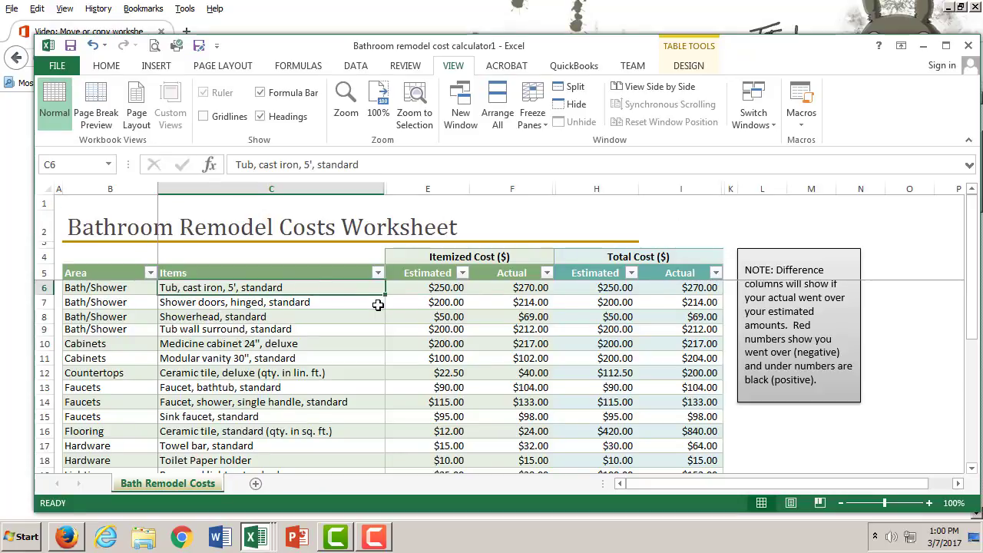
pyautogui.moveTo(971, 269)
pyautogui.mouseDown()
pyautogui.moveTo(971, 299)
pyautogui.moveTo(971, 253)
pyautogui.mouseUp()
pyautogui.moveTo(170, 482); pyautogui.dragTo(246, 482)
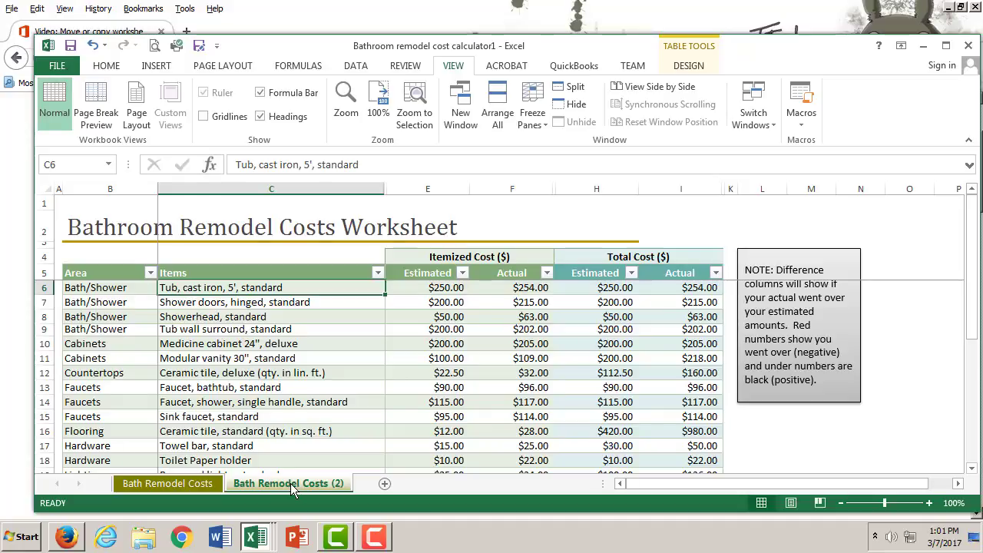
pyautogui.click(186, 483)
pyautogui.click(593, 253)
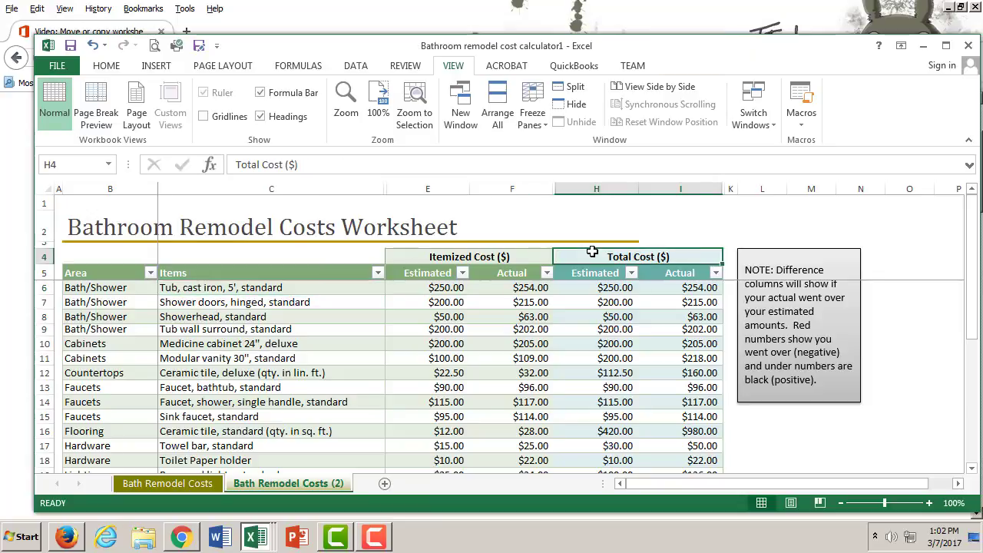
# Try to copy columns H and I of the Bath Remodel Costs (2) worksheet
pyautogui.click(606, 182)
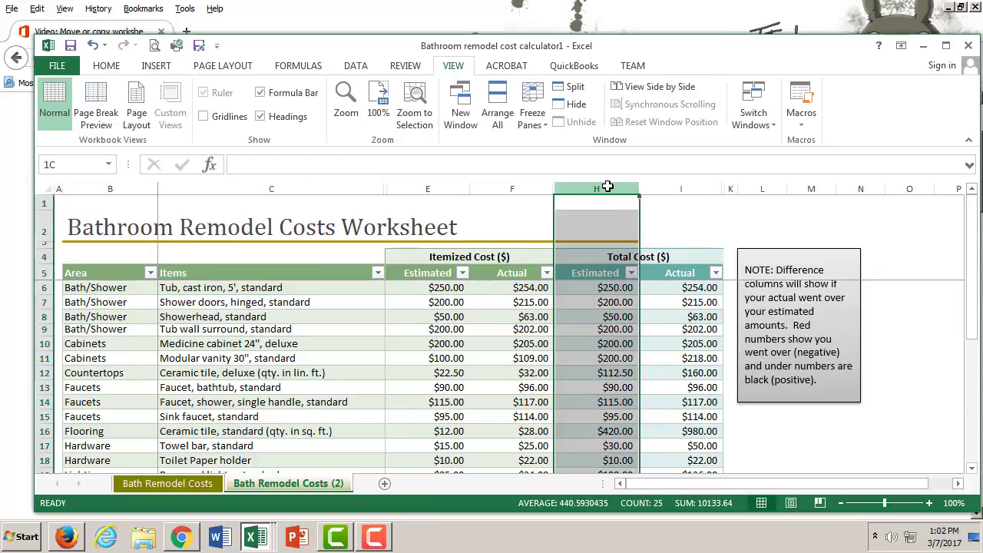
pyautogui.keyDown('ctrl'); pyautogui.click(686, 188); pyautogui.keyUp('ctrl')
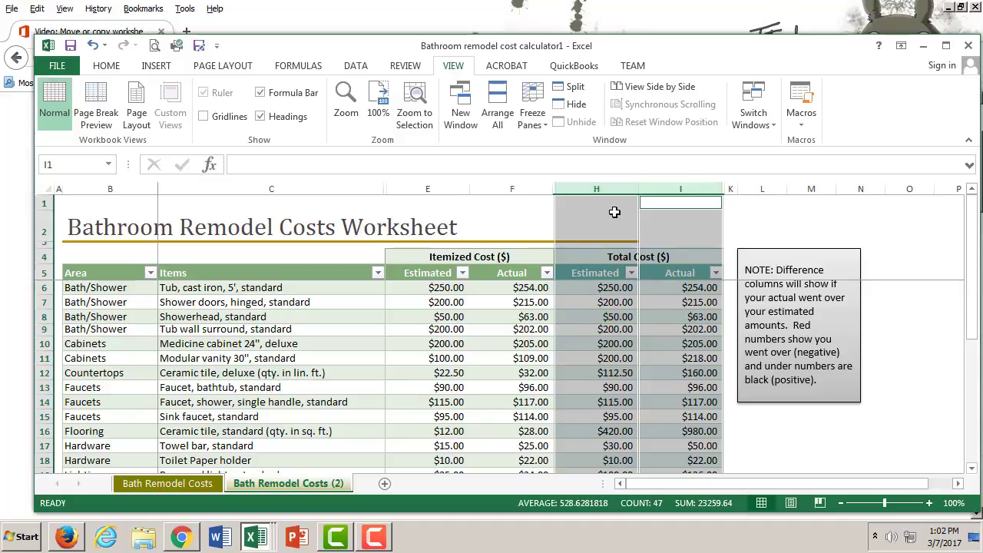
pyautogui.rightClick(614, 216)
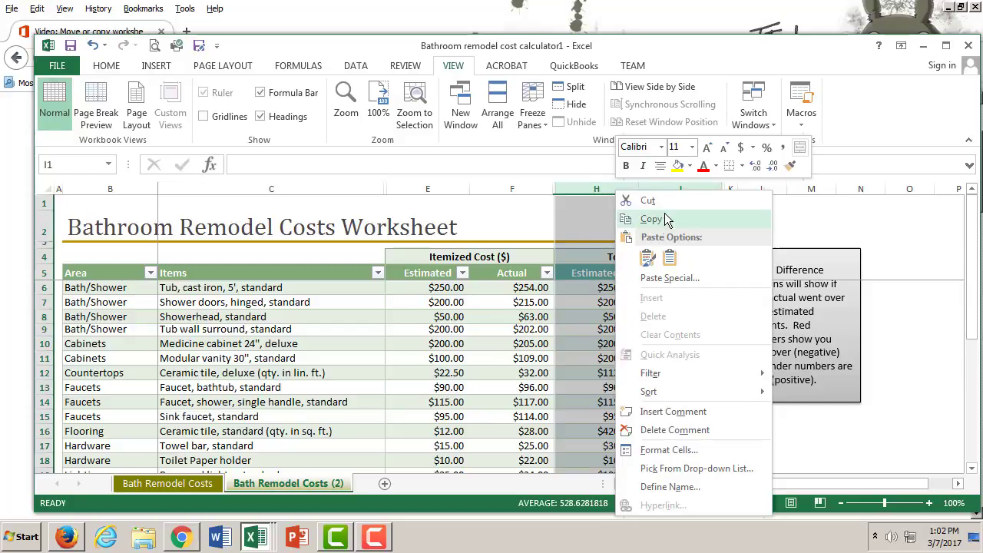
pyautogui.click(578, 188)
pyautogui.rightClick(581, 192)
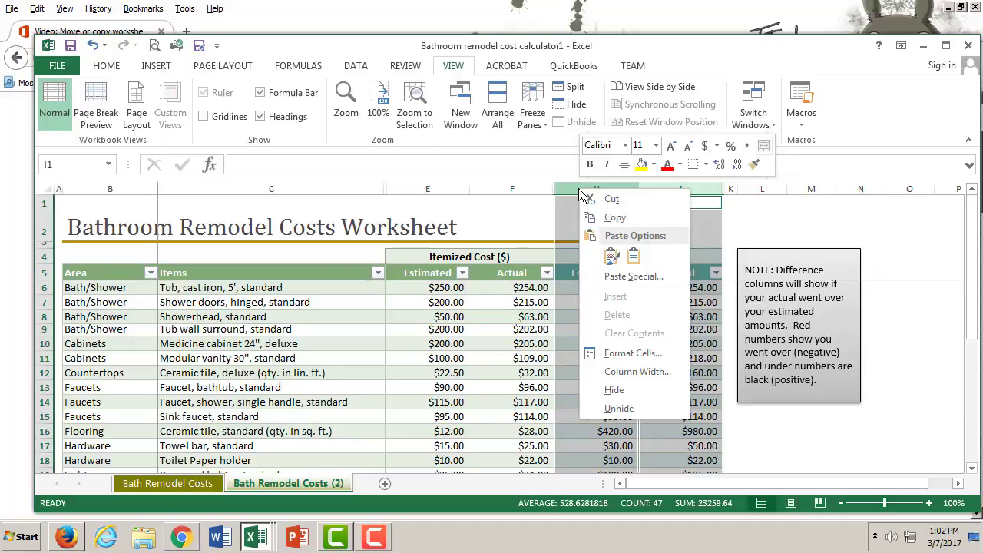
pyautogui.click(628, 219)
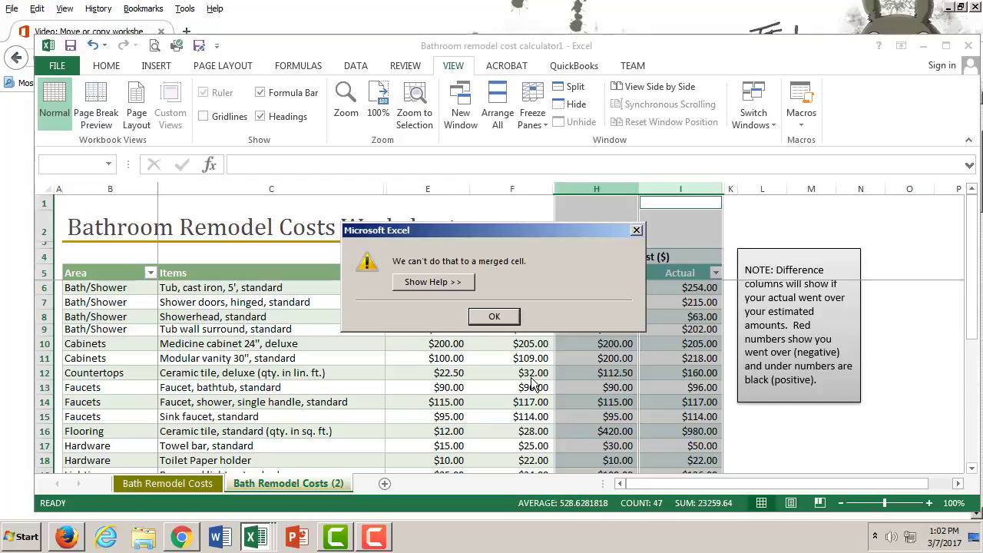
pyautogui.click(506, 316)
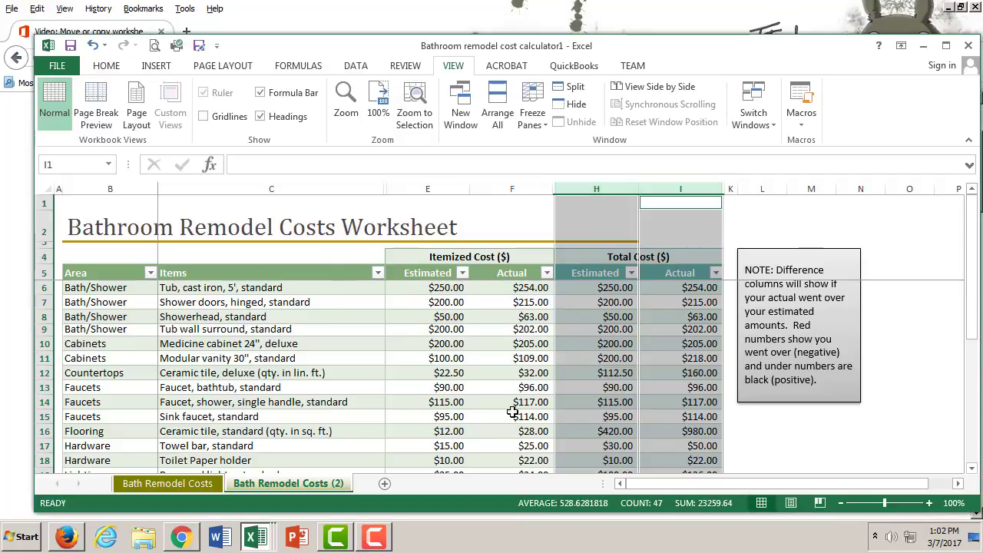
# Copy cells E6:I18 and paste them at cell A1 of a new worksheet
pyautogui.click(434, 288)
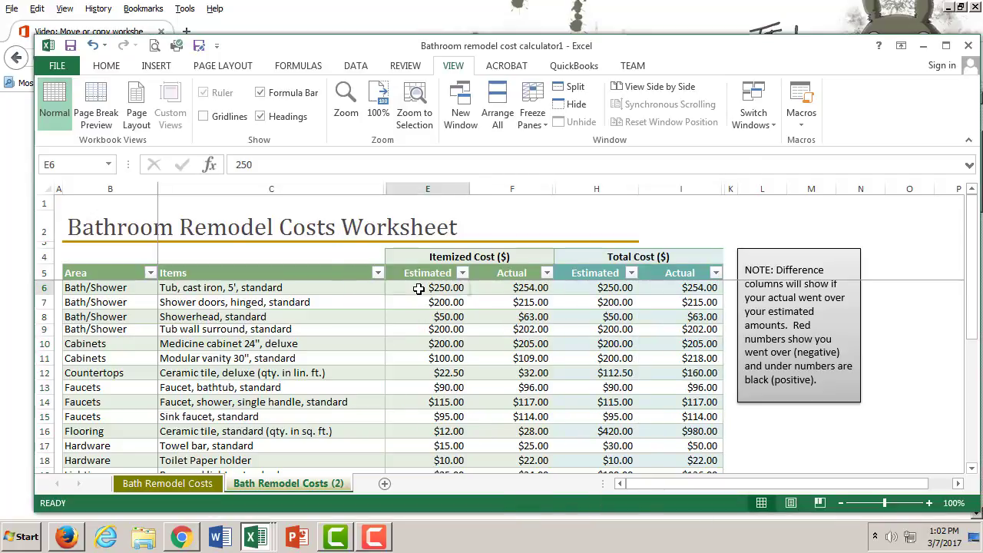
pyautogui.keyDown('shift'); pyautogui.click(721, 462); pyautogui.keyUp('shift')
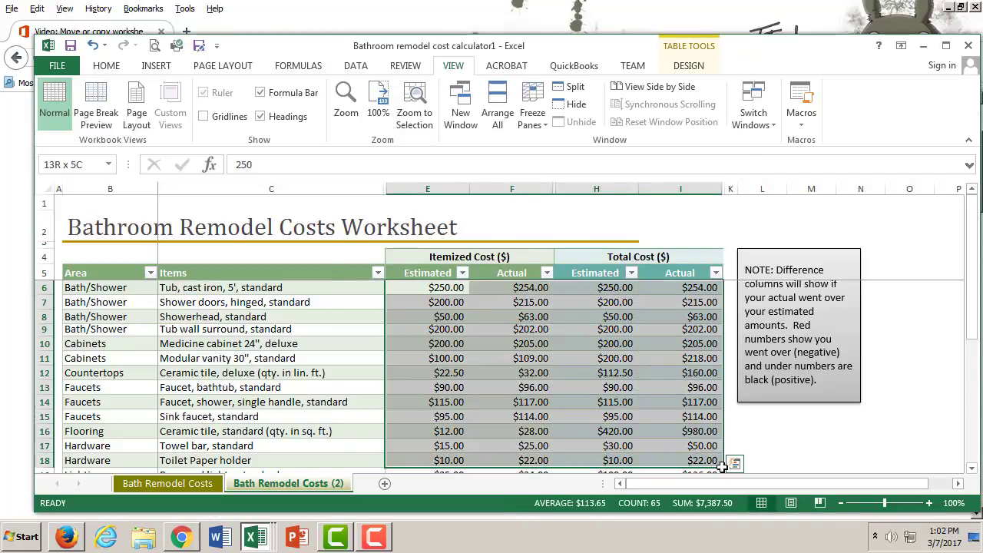
pyautogui.rightClick(526, 292)
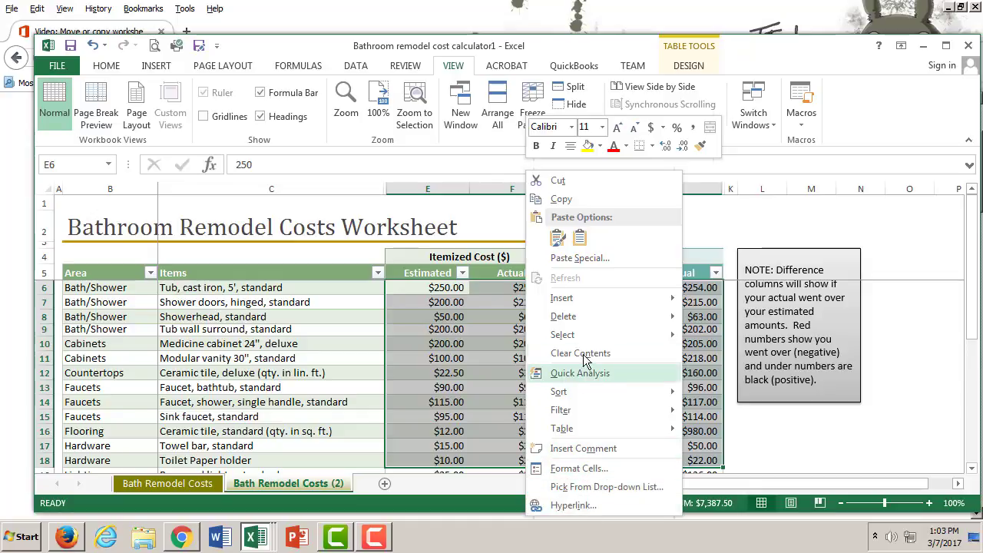
pyautogui.click(564, 200)
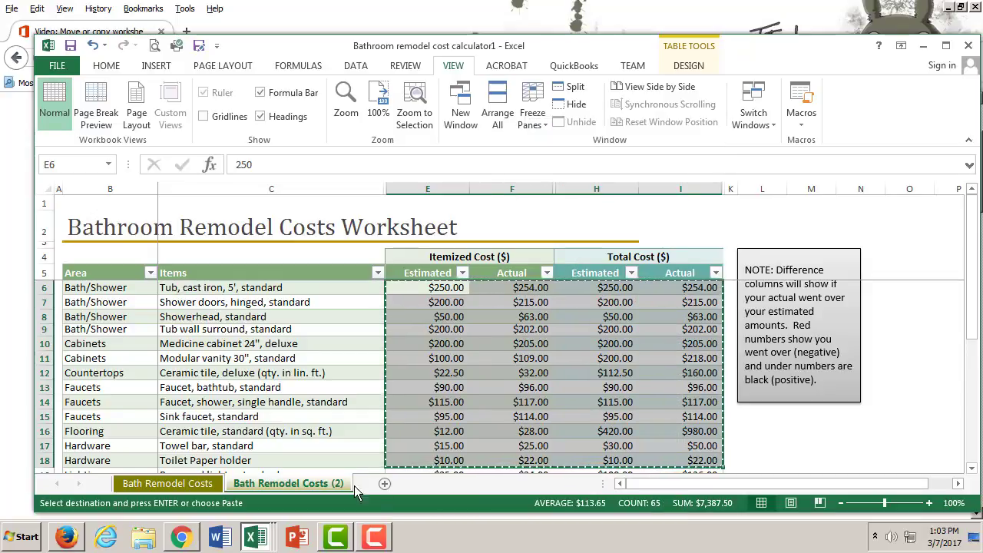
pyautogui.click(385, 484)
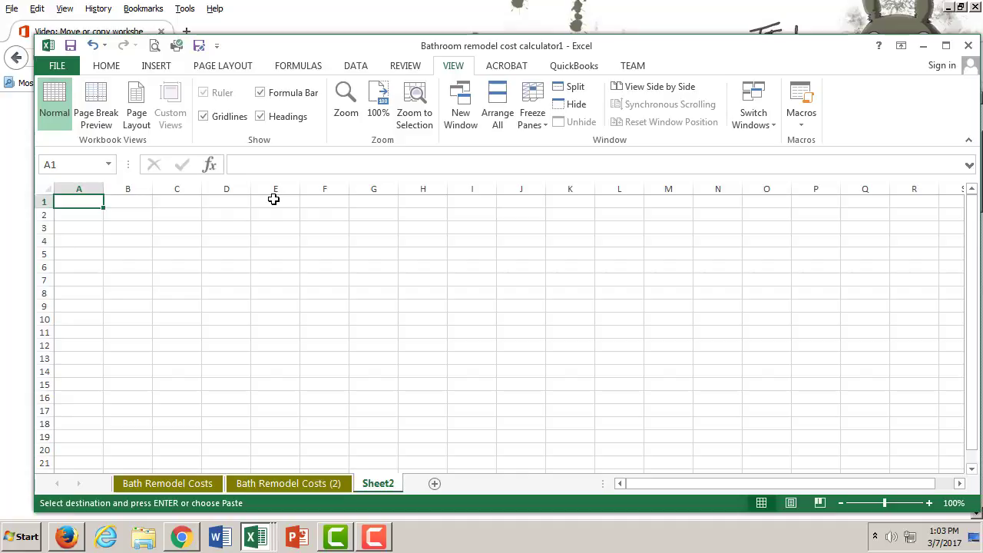
pyautogui.hotkey('ctrl', 'v')
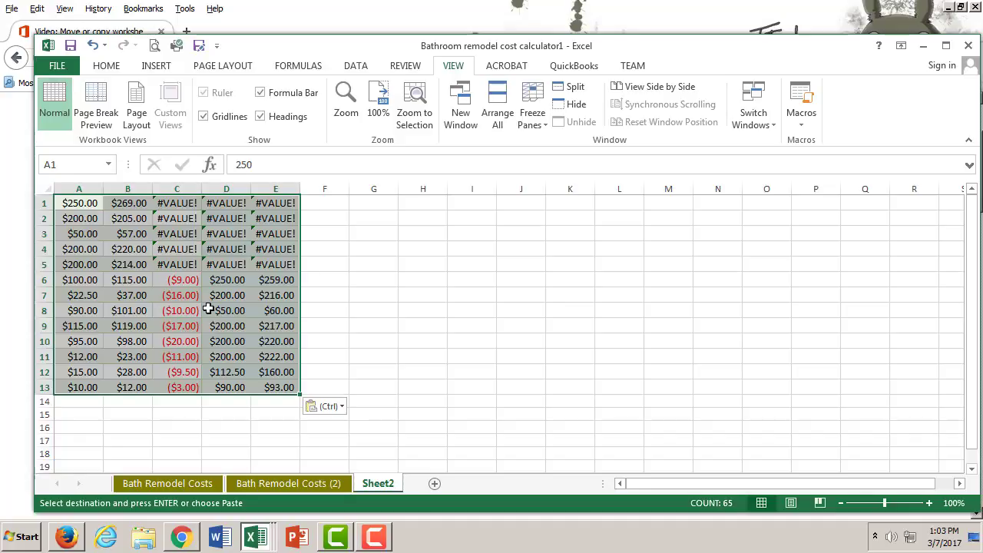
# Return to the Bath Remodel Costs (2) worksheet, cancel the pending copy selection, and select cell E7
pyautogui.click(332, 484)
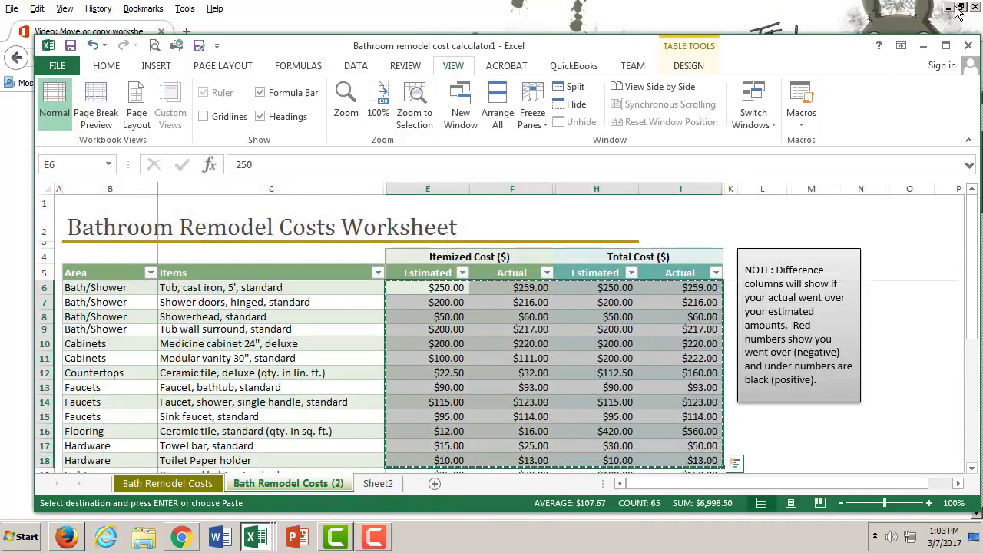
pyautogui.click(563, 256)
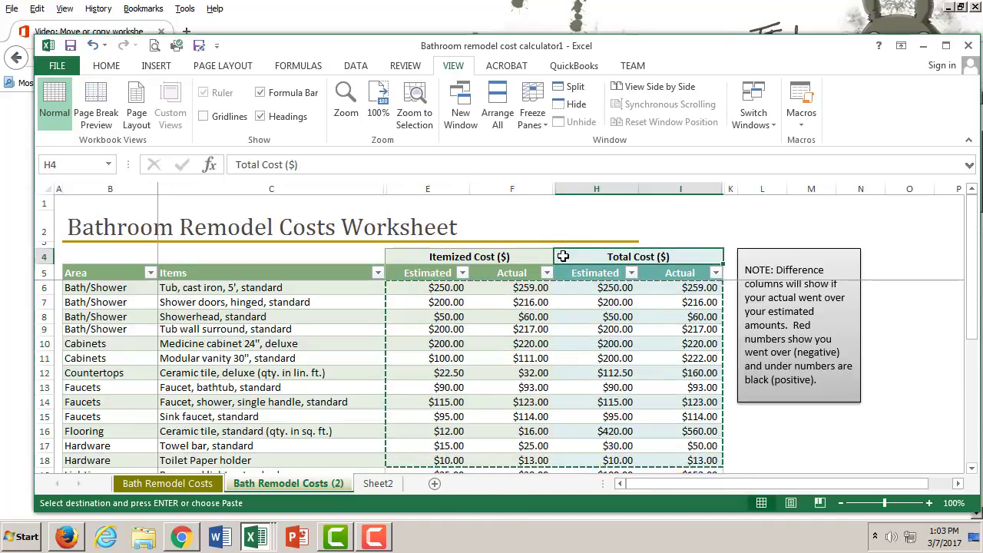
pyautogui.click(649, 238)
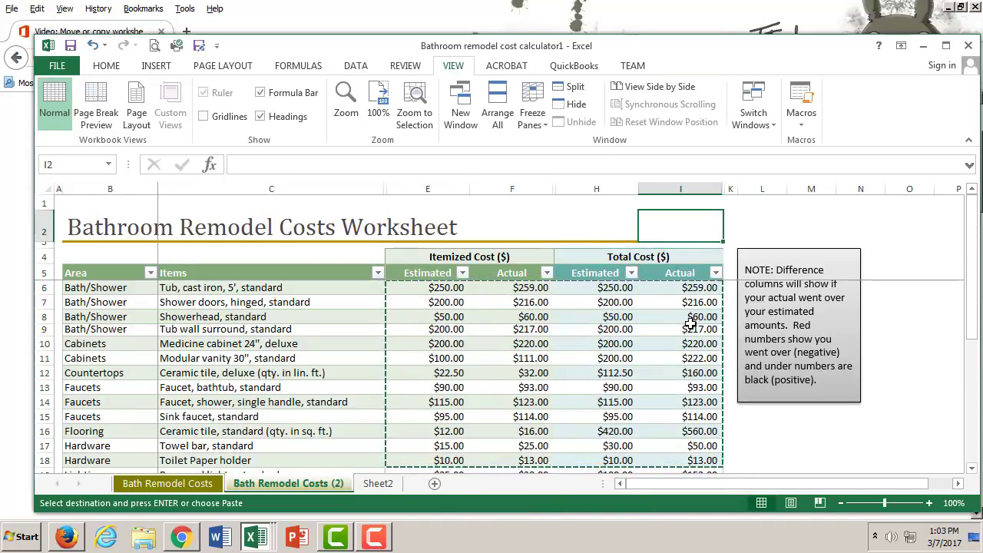
pyautogui.click(747, 410)
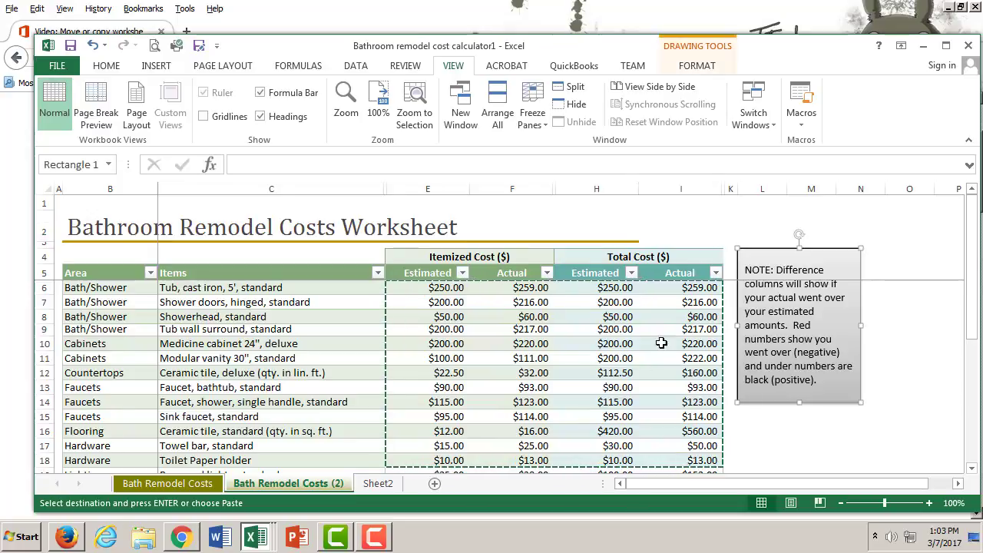
pyautogui.click(706, 329)
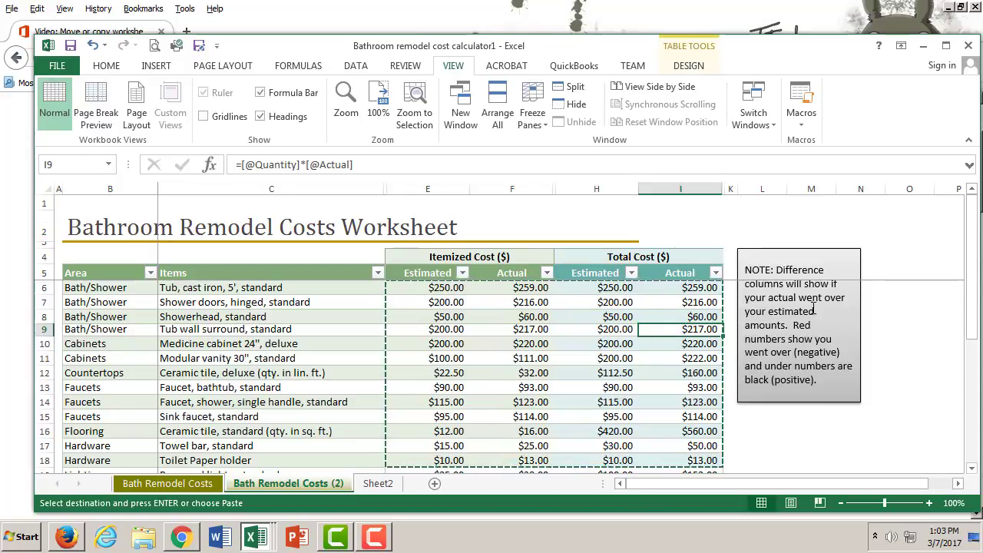
pyautogui.click(346, 318)
pyautogui.doubleClick(348, 319)
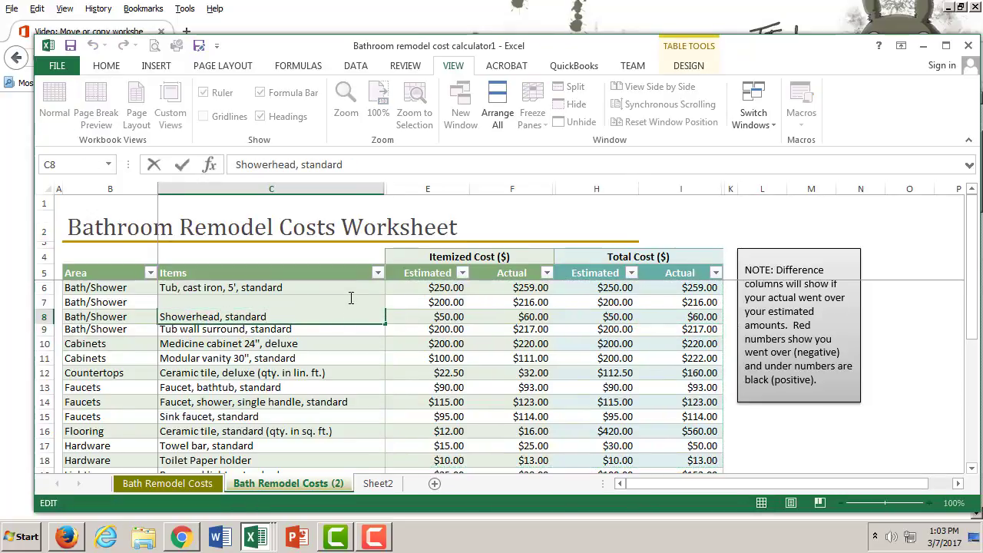
pyautogui.click(456, 302)
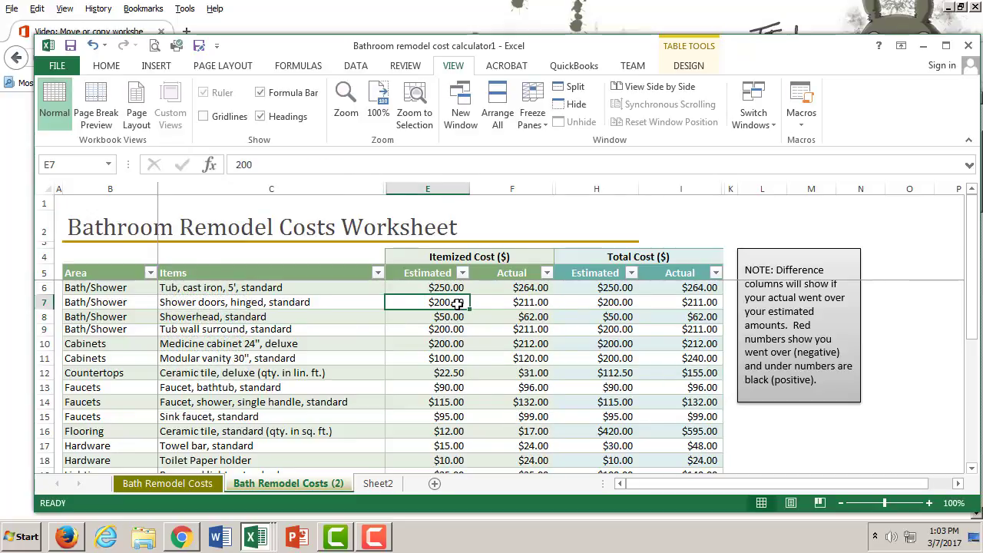
# Clear the hinged shower doors' itemized estimate in cell E7, and undo the clearing
pyautogui.doubleClick(457, 302)
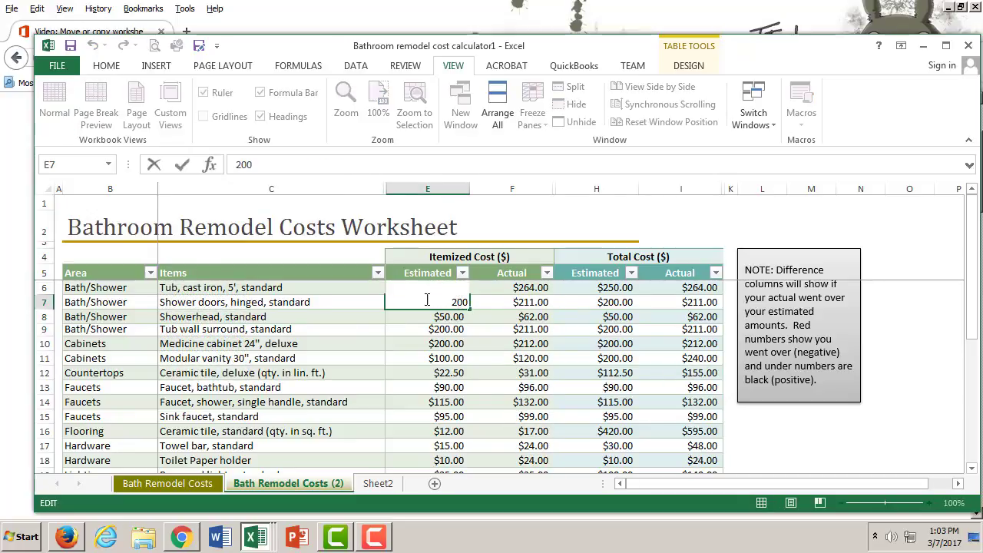
pyautogui.click(441, 314)
pyautogui.click(449, 302)
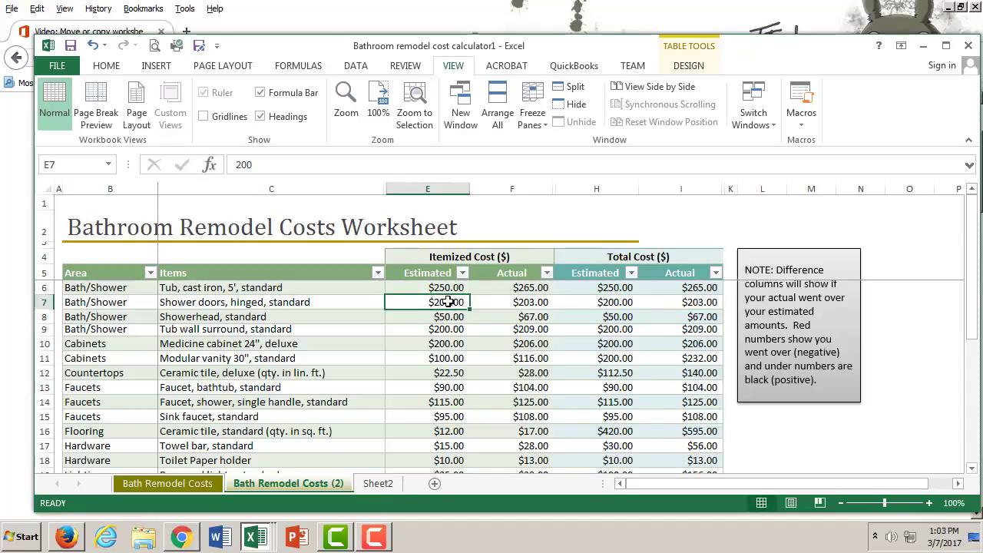
pyautogui.moveTo(448, 302); pyautogui.dragTo(450, 343)
pyautogui.click(450, 302)
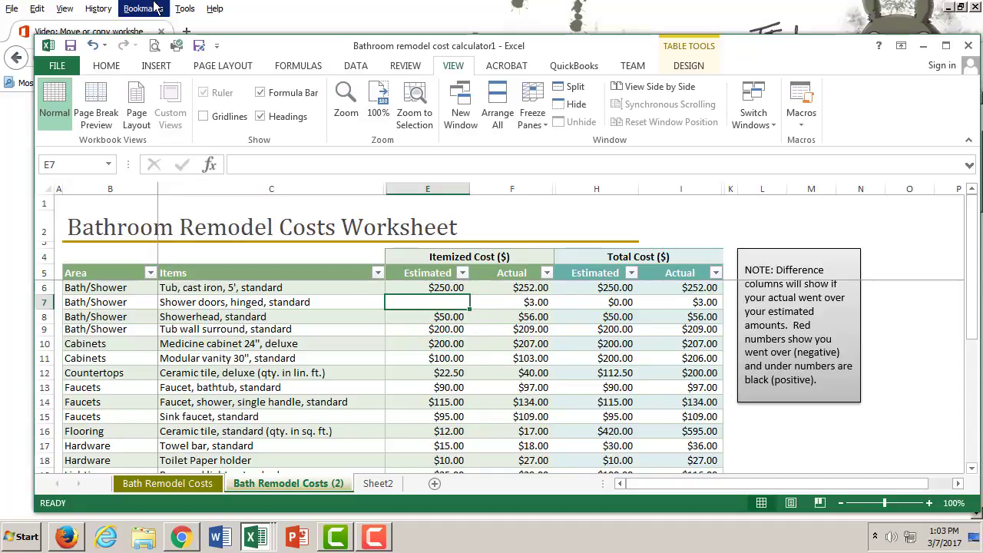
pyautogui.click(92, 45)
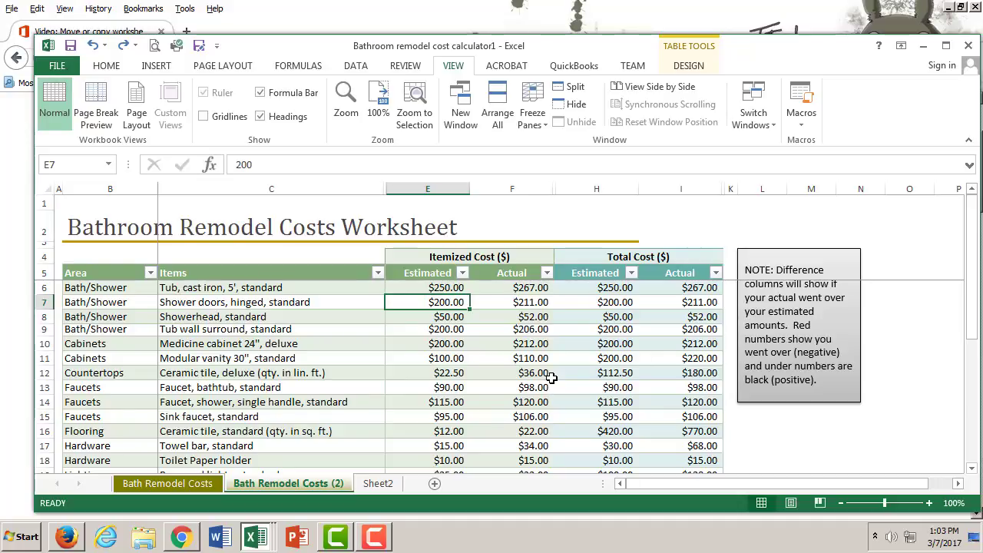
# Examine the sorting and filtering options of the itemized Actual column and the total Estimated column
pyautogui.click(547, 273)
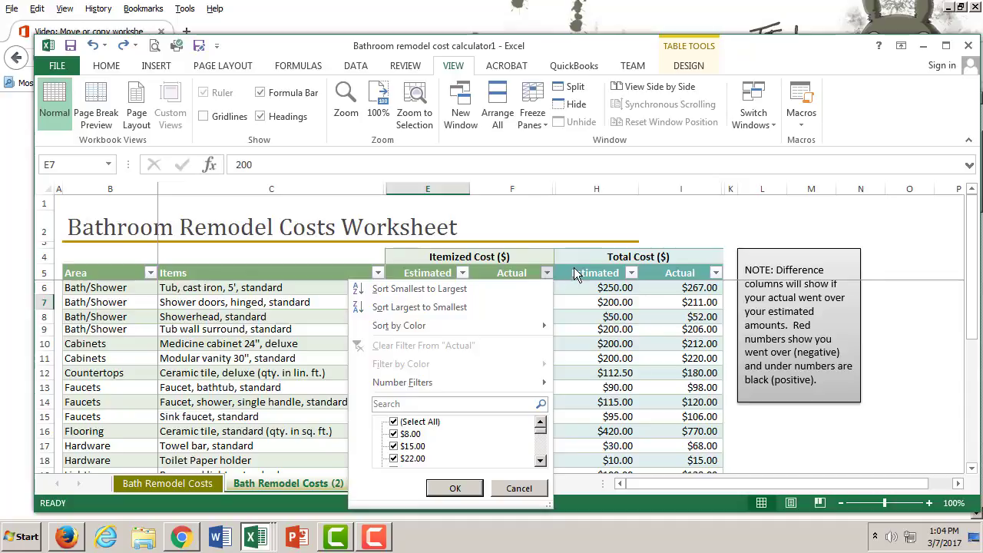
pyautogui.click(603, 274)
pyautogui.click(630, 273)
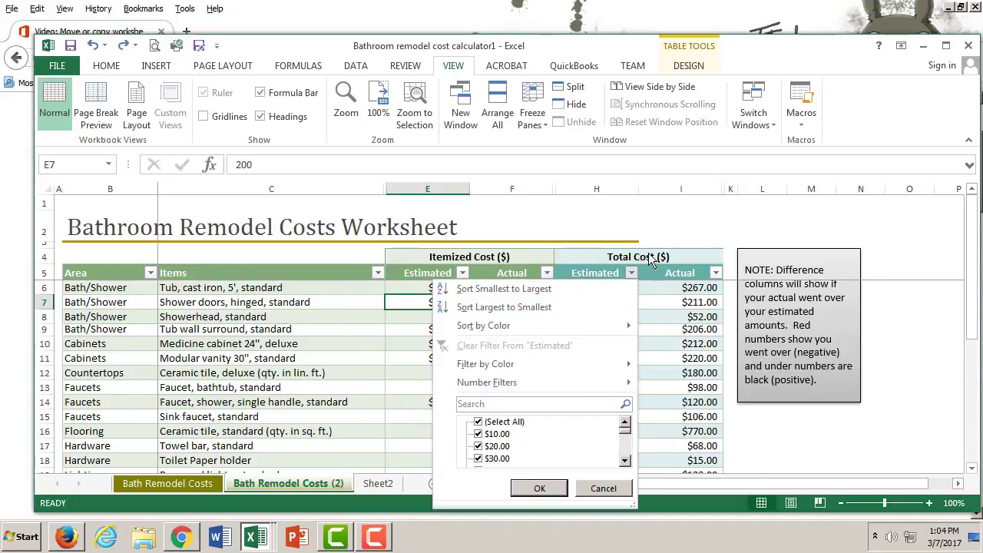
pyautogui.click(591, 258)
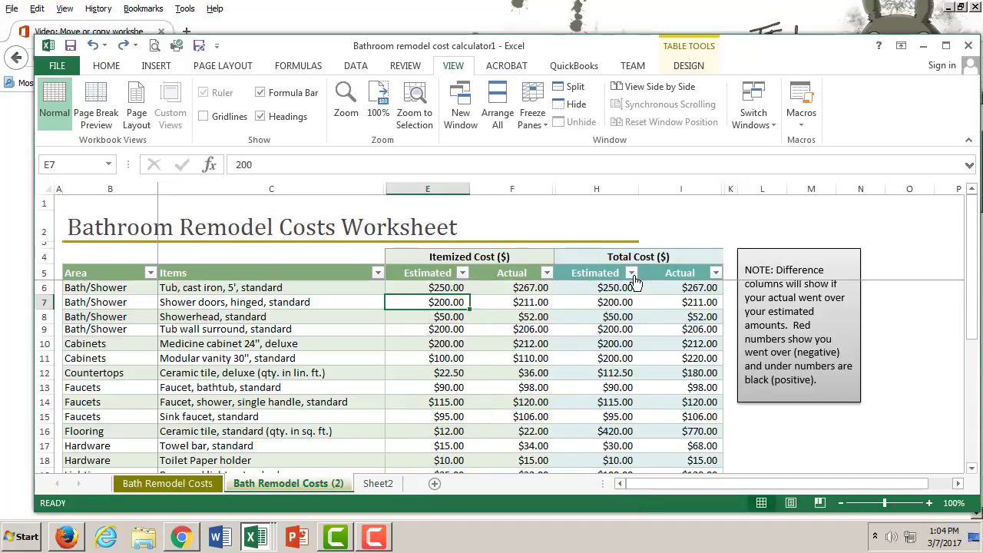
pyautogui.click(631, 273)
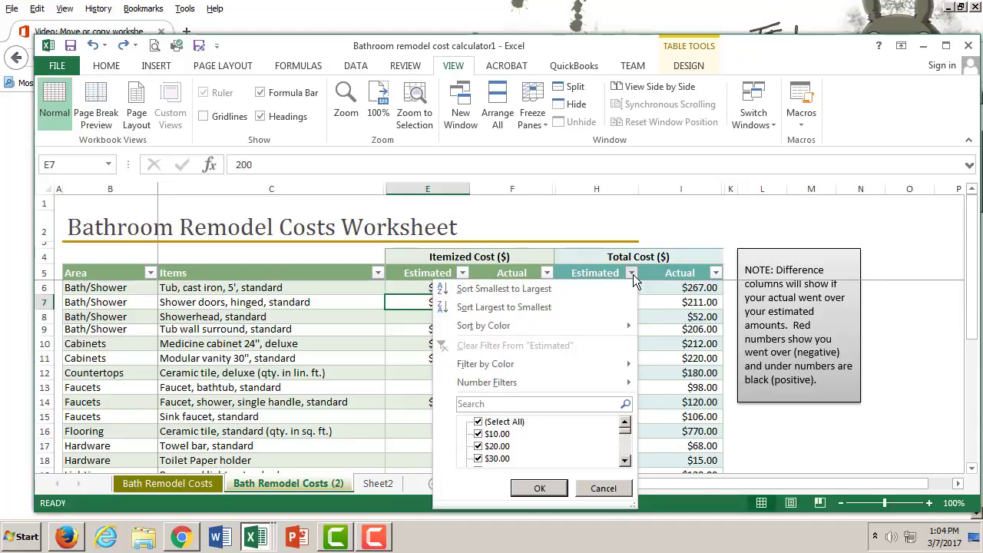
pyautogui.click(590, 259)
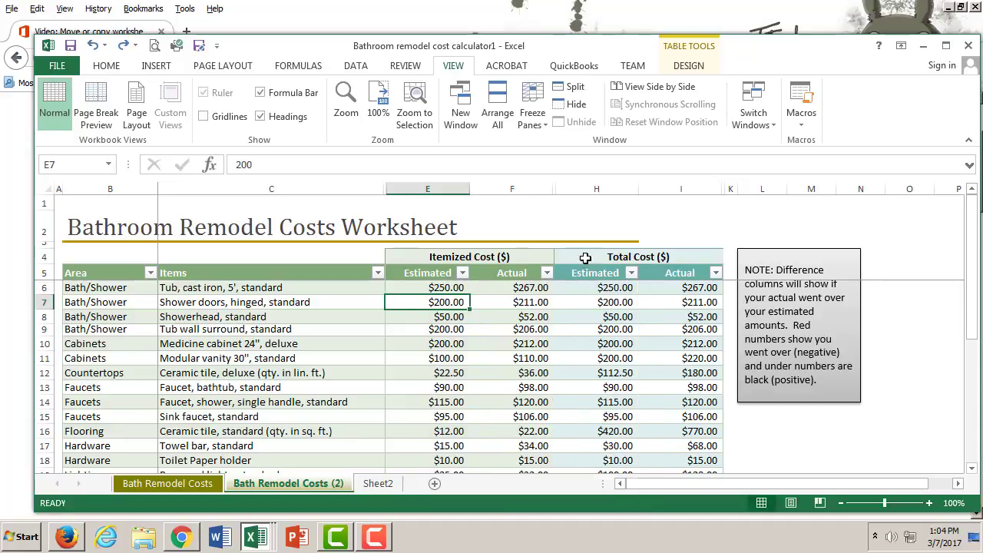
pyautogui.click(631, 274)
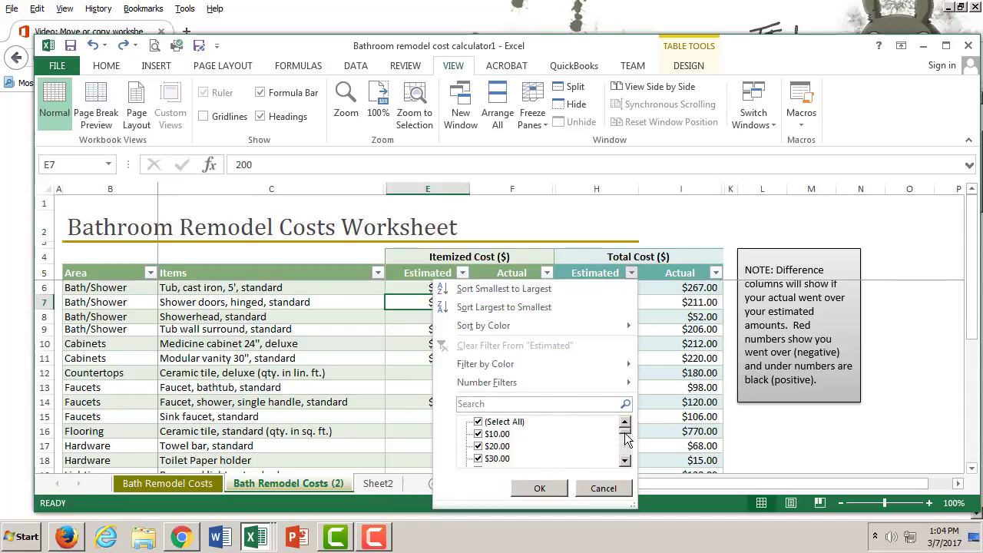
pyautogui.moveTo(626, 438); pyautogui.dragTo(634, 419)
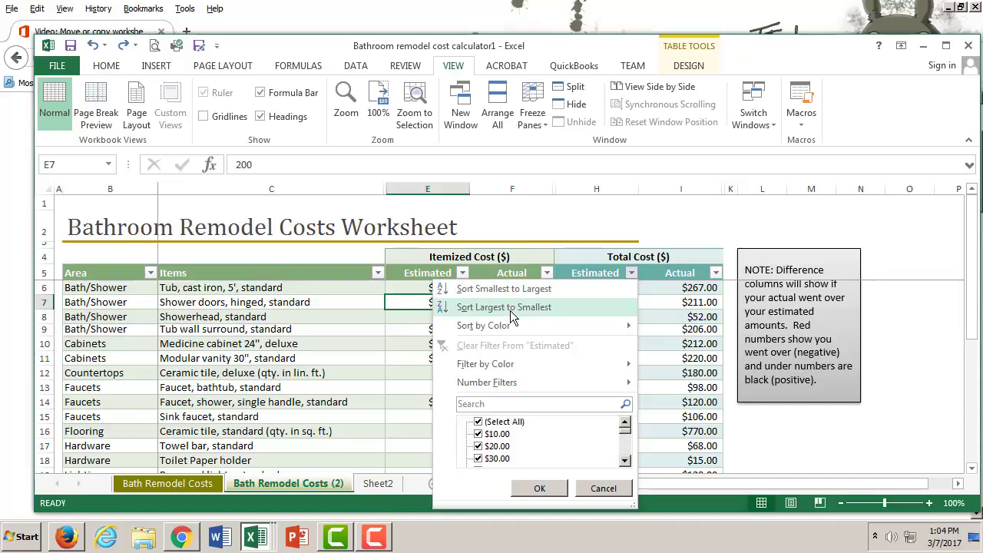
pyautogui.click(607, 265)
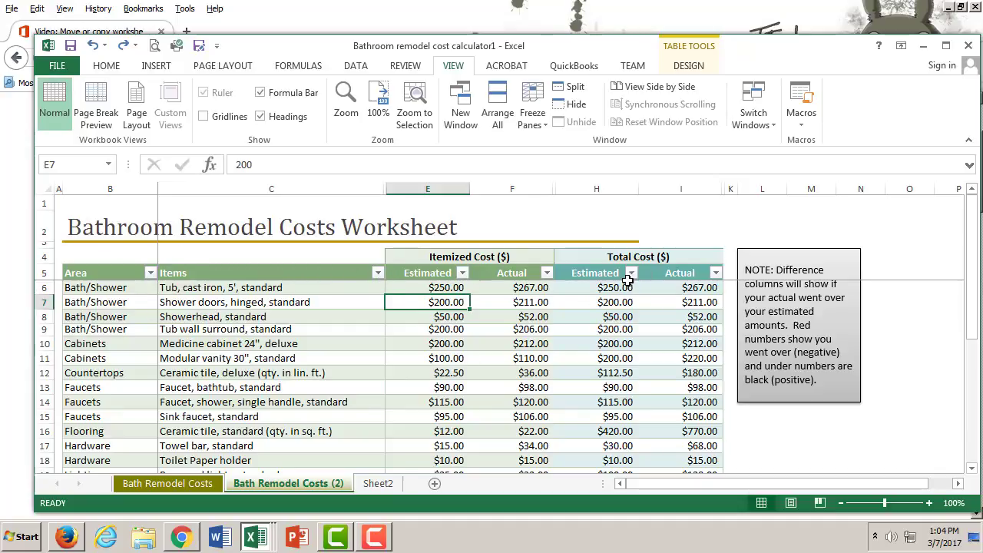
# Sort the table by the Total Cost Estimated column from smallest to largest and review the reordered rows
pyautogui.click(631, 273)
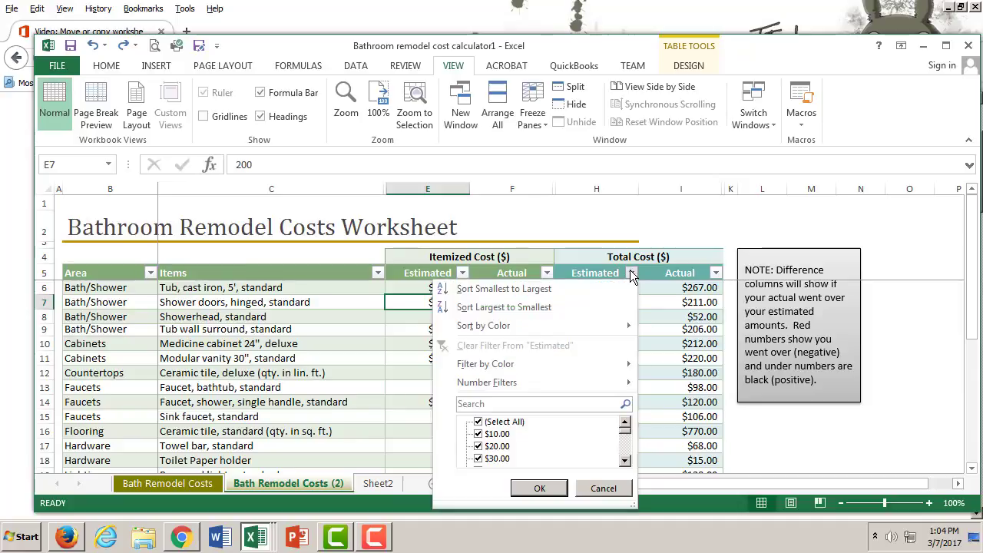
pyautogui.click(565, 294)
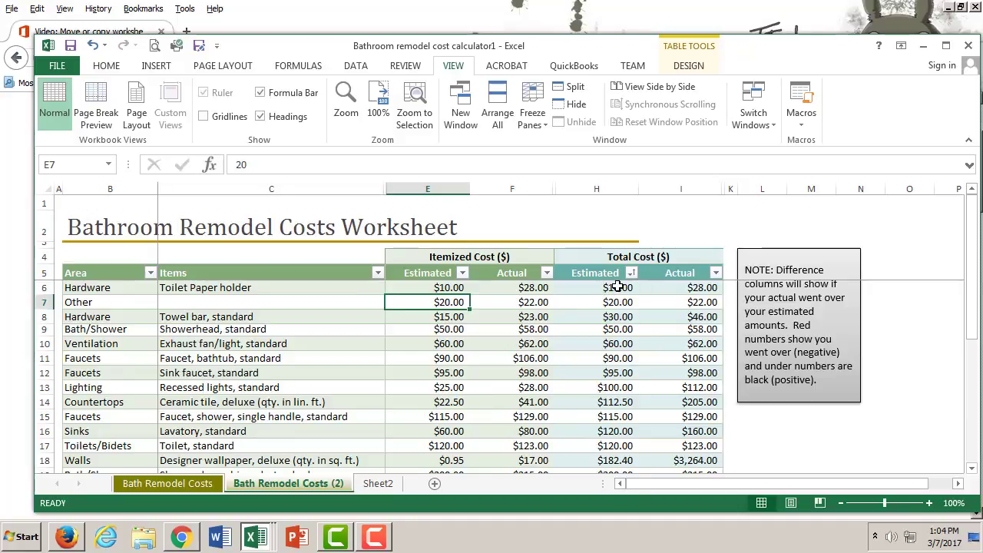
pyautogui.scroll(-5, 658, 402)
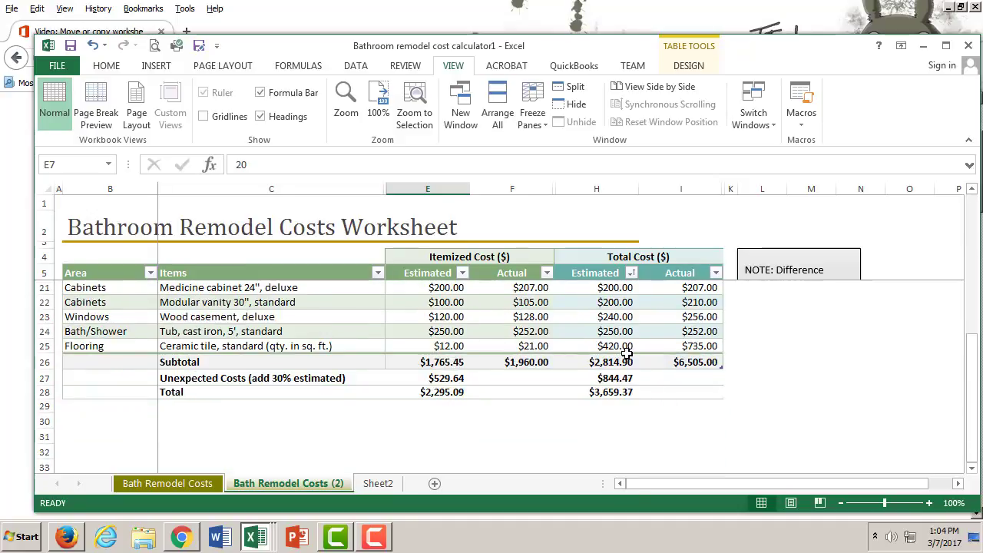
pyautogui.scroll(4, 663, 384)
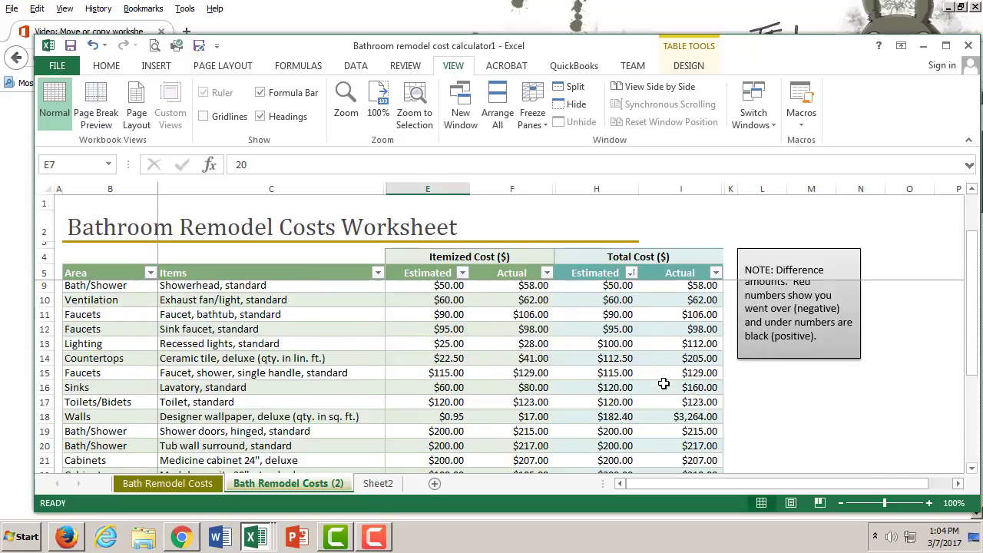
# Sort the table by the Total Cost Estimated column from largest to smallest, and return it to smallest to largest order
pyautogui.click(630, 274)
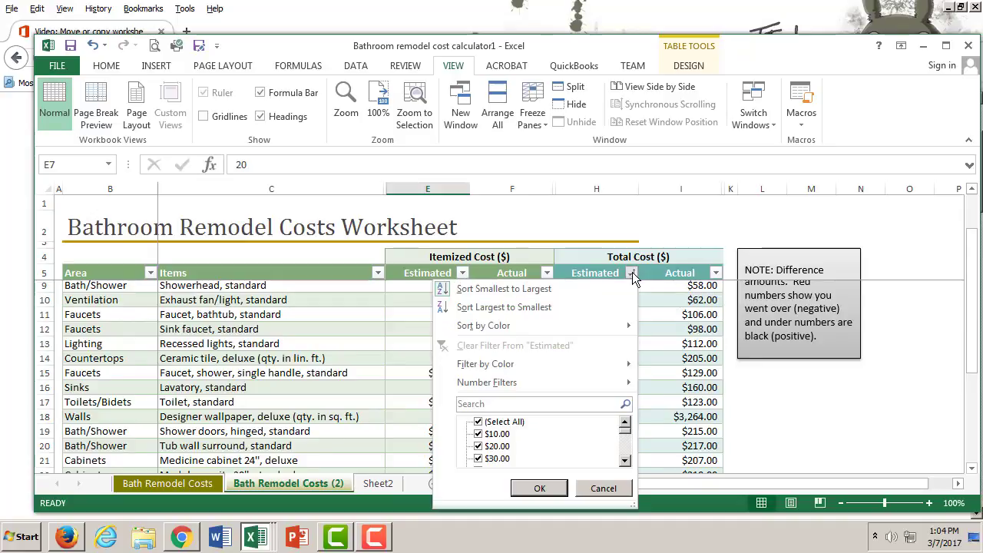
pyautogui.click(532, 309)
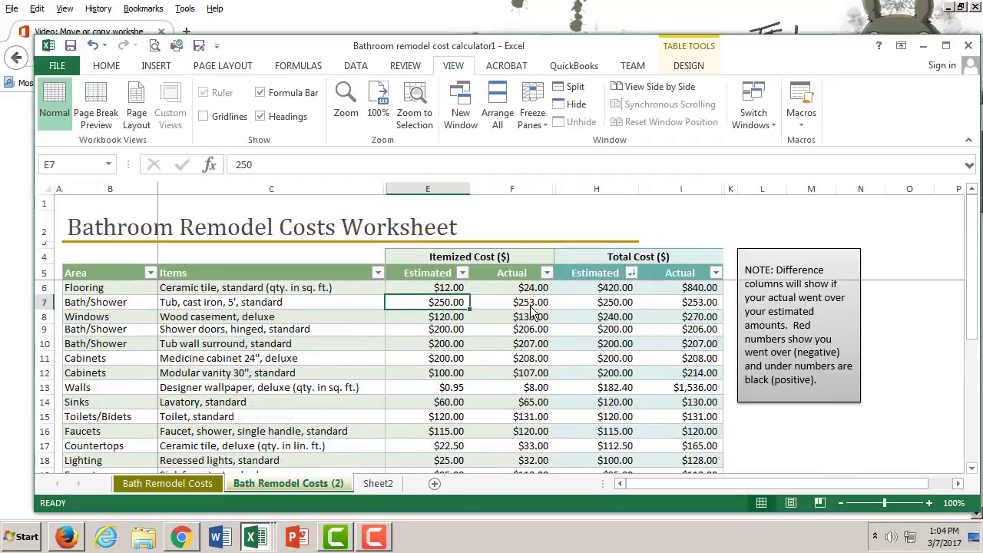
pyautogui.click(631, 273)
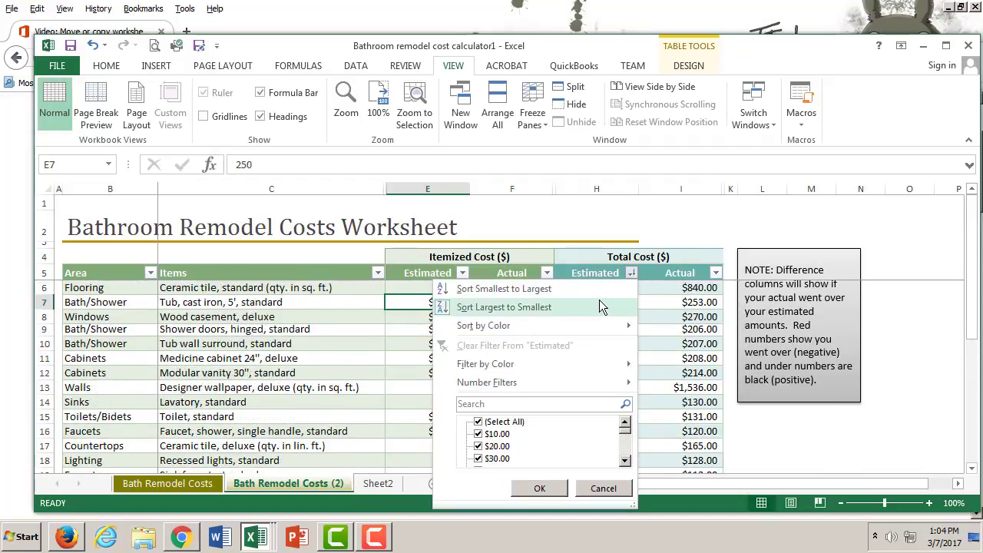
pyautogui.click(595, 287)
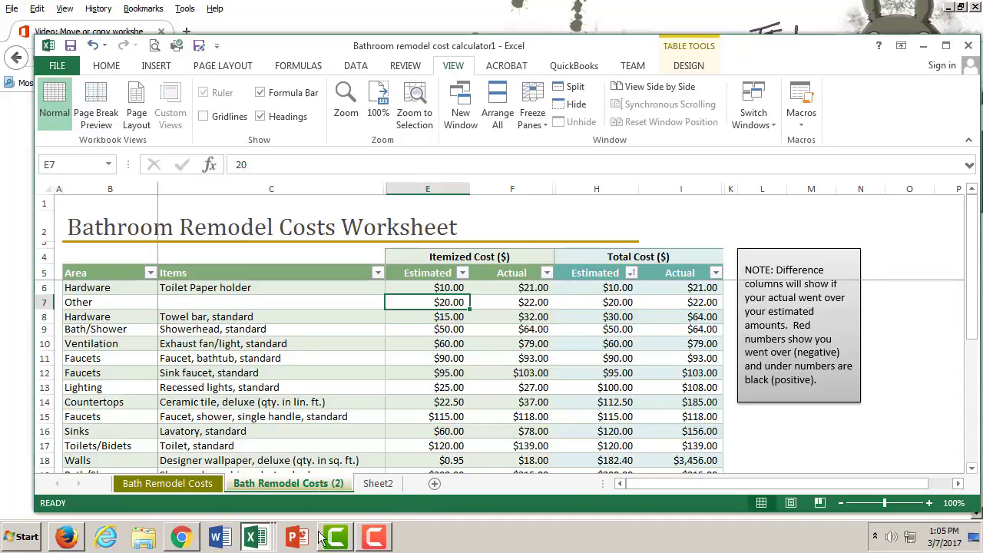
# Switch to Firefox and watch the training video on applying themes to change the look of a workbook, pausing it near its end
pyautogui.click(68, 537)
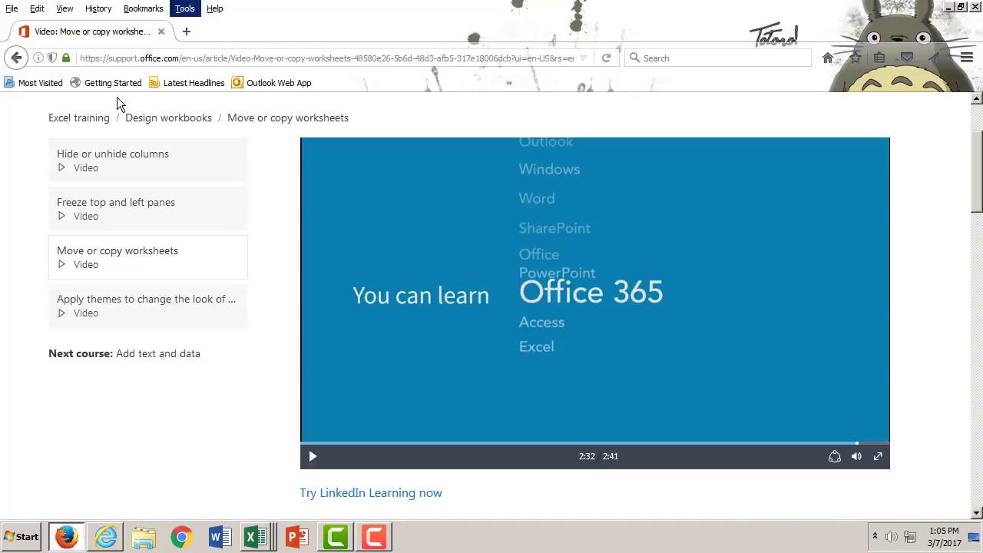
pyautogui.click(117, 319)
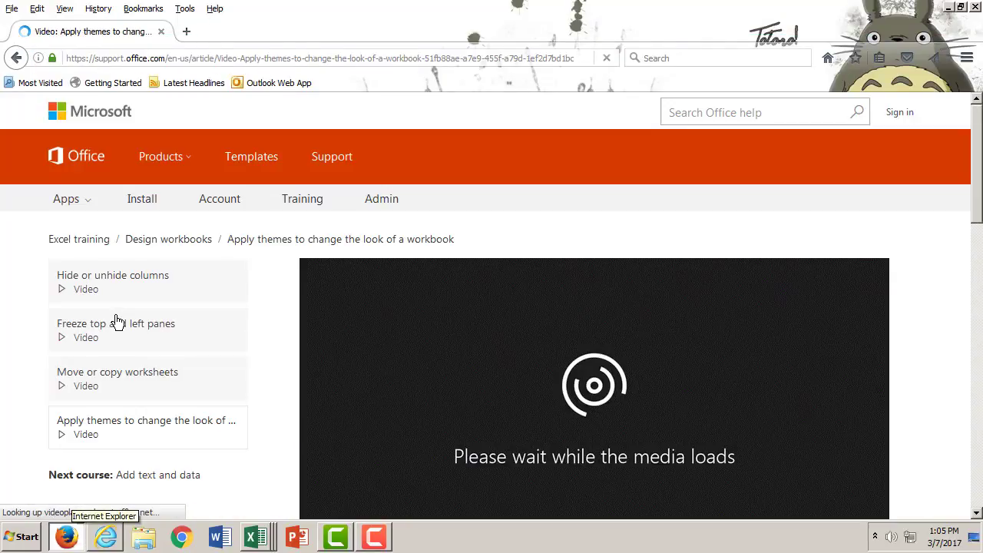
pyautogui.scroll(-4, 978, 179)
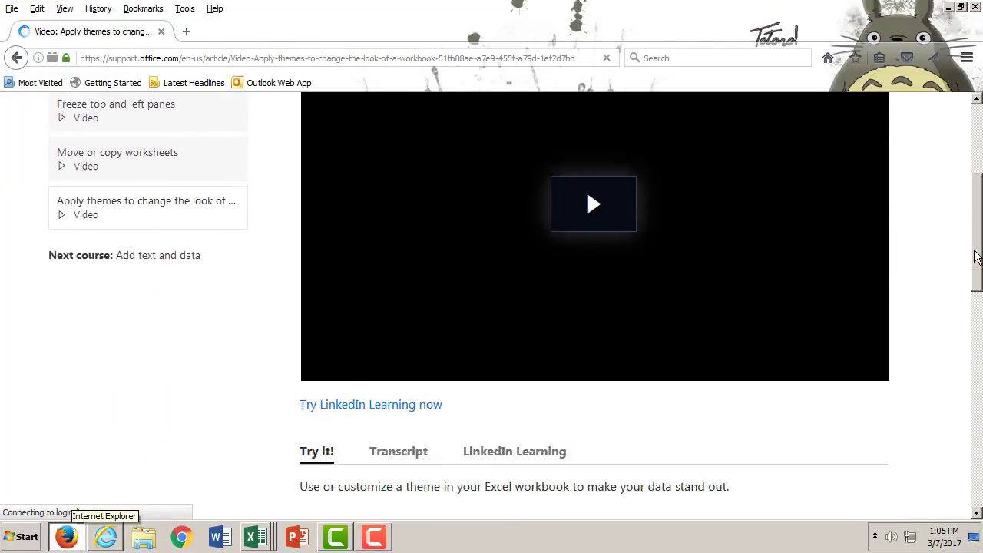
pyautogui.click(588, 269)
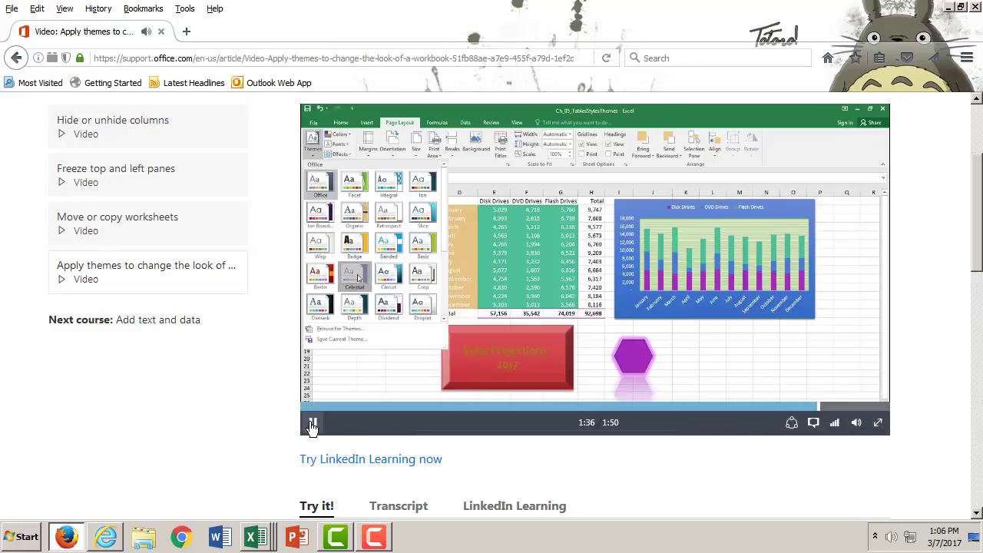
pyautogui.click(312, 425)
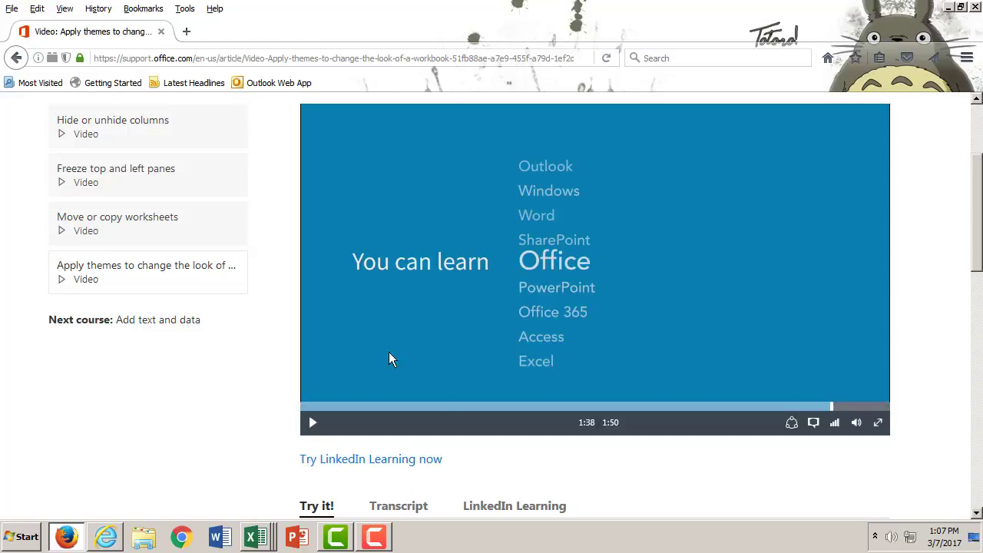
# Switch back to the Bathroom remodel cost calculator1 workbook in Excel and examine the built-in themes and the option to browse for theme files
pyautogui.moveTo(249, 539)
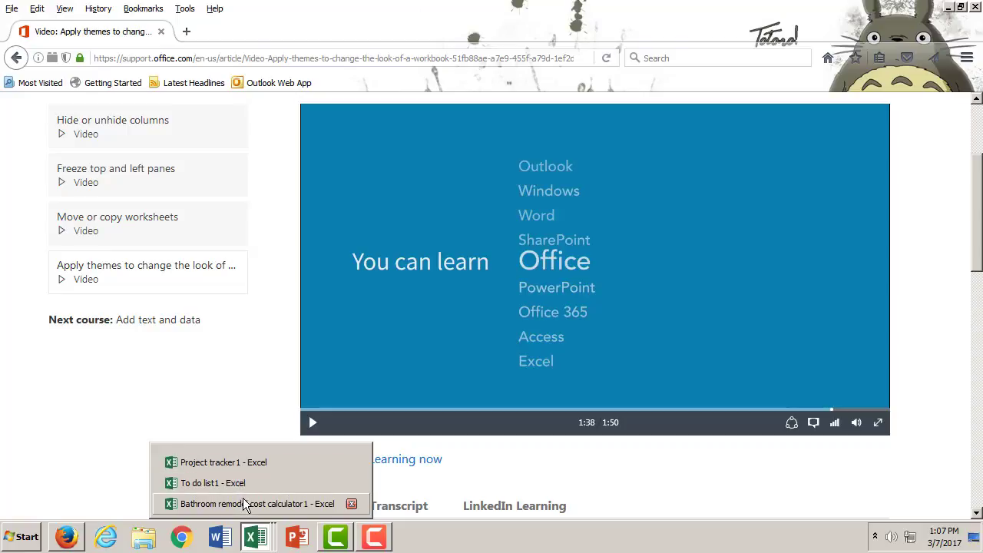
pyautogui.click(303, 504)
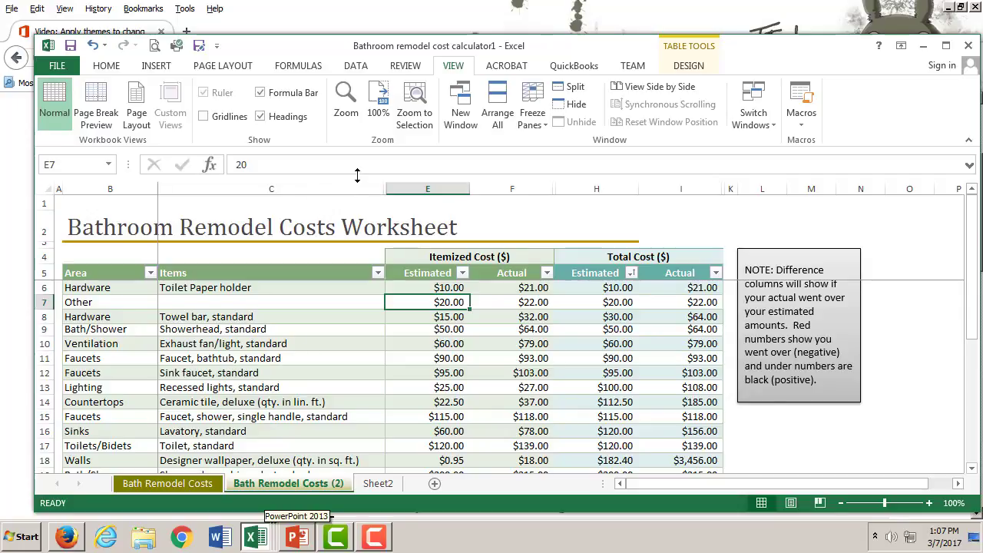
pyautogui.click(107, 69)
pyautogui.click(154, 70)
pyautogui.click(196, 67)
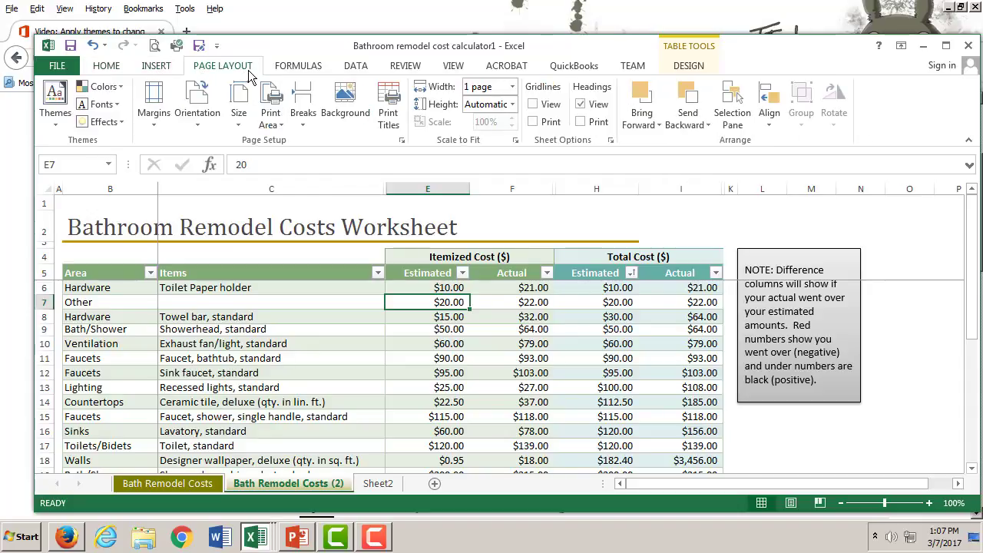
pyautogui.click(59, 120)
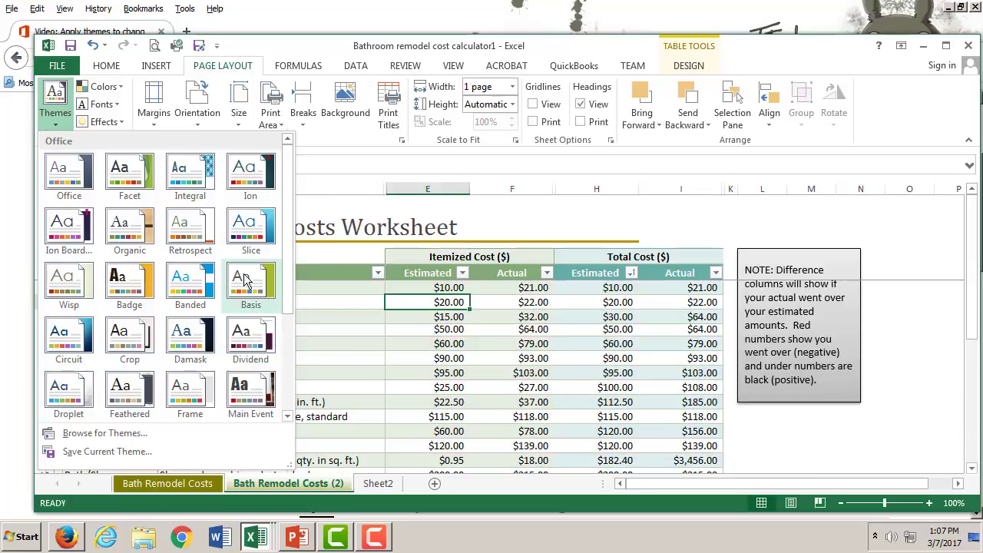
pyautogui.moveTo(284, 264); pyautogui.dragTo(285, 361)
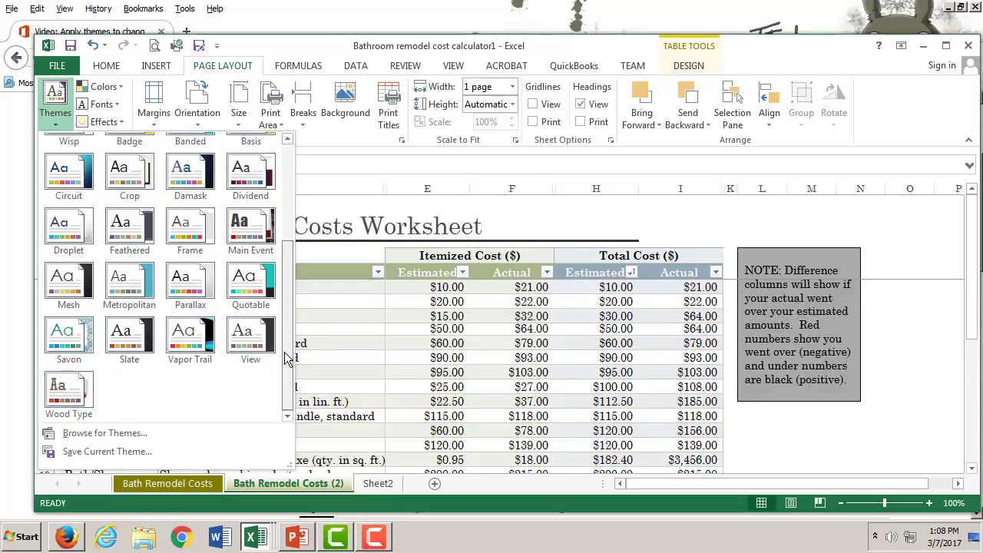
pyautogui.click(119, 434)
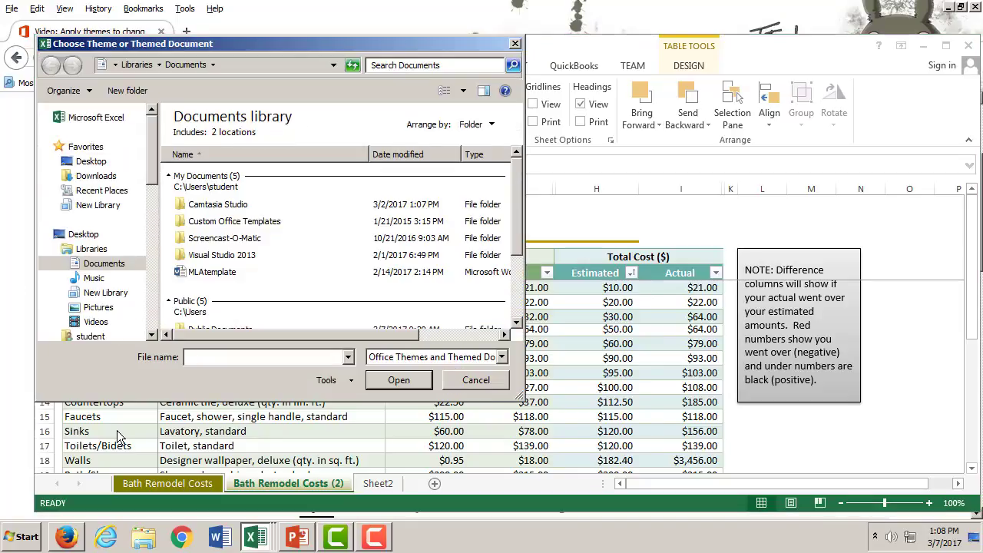
pyautogui.click(477, 380)
# Apply the built-in Metropolitan theme to the workbook
pyautogui.click(55, 103)
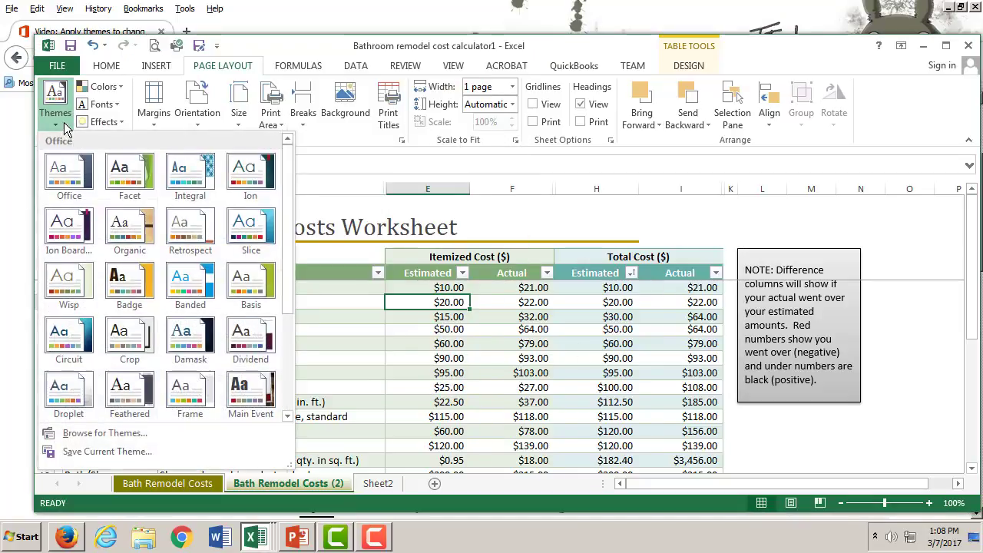
pyautogui.moveTo(287, 253); pyautogui.dragTo(285, 354)
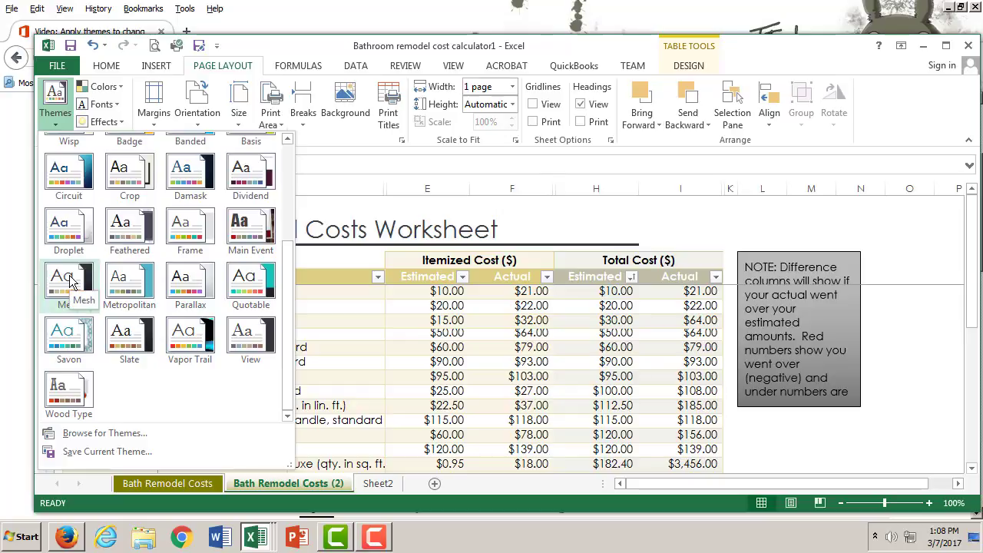
pyautogui.click(133, 278)
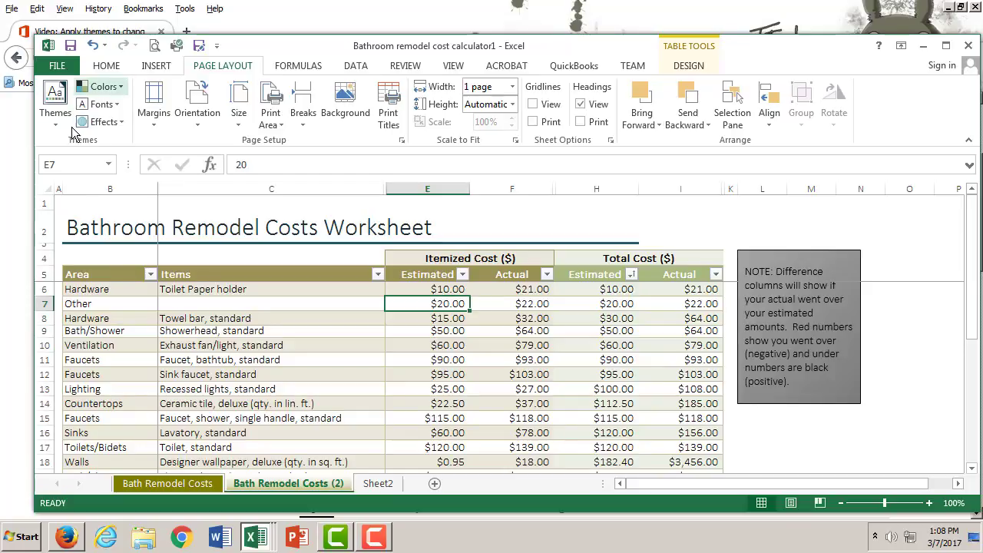
# Review the theme's font, color and effect options, and apply the Orange Red color set to the workbook
pyautogui.click(104, 108)
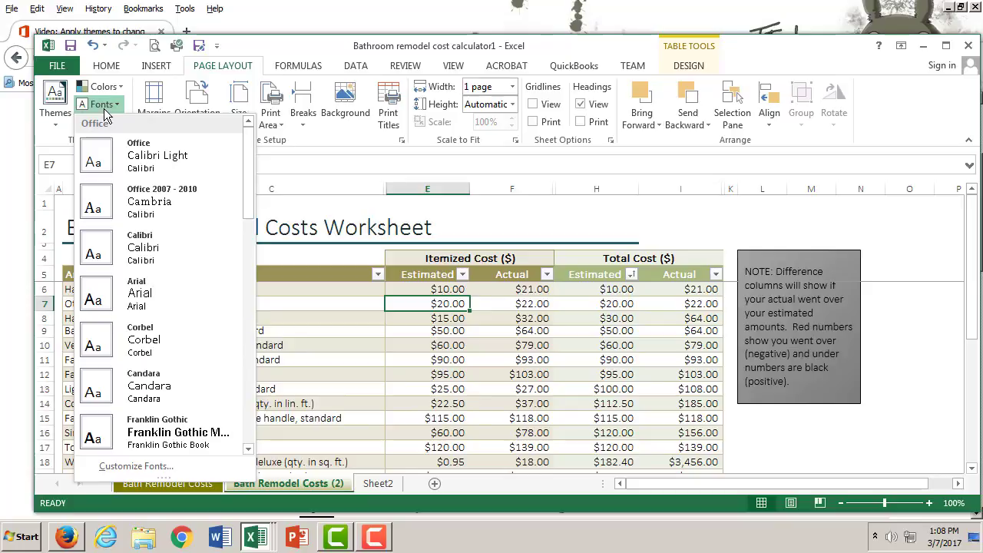
pyautogui.click(112, 88)
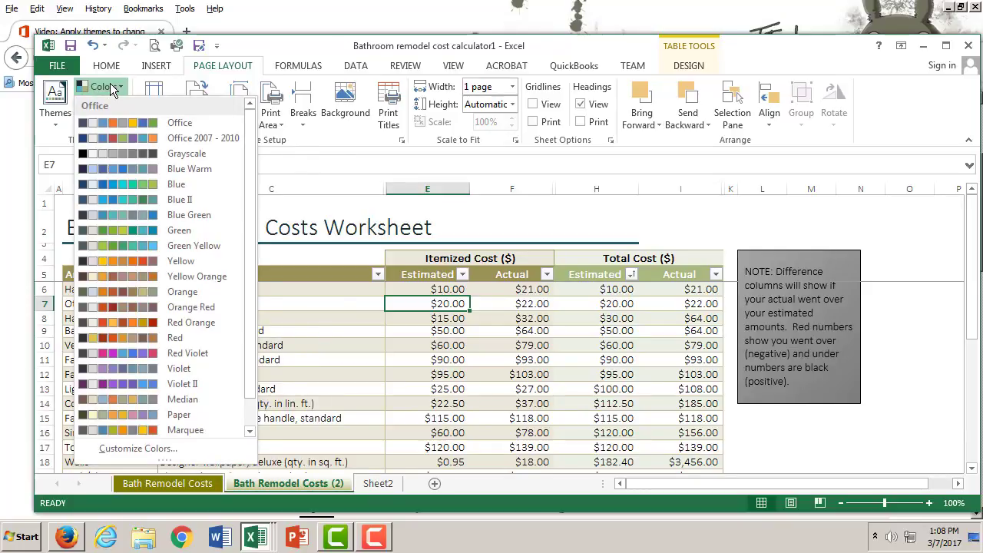
pyautogui.click(112, 88)
pyautogui.click(108, 105)
pyautogui.click(112, 105)
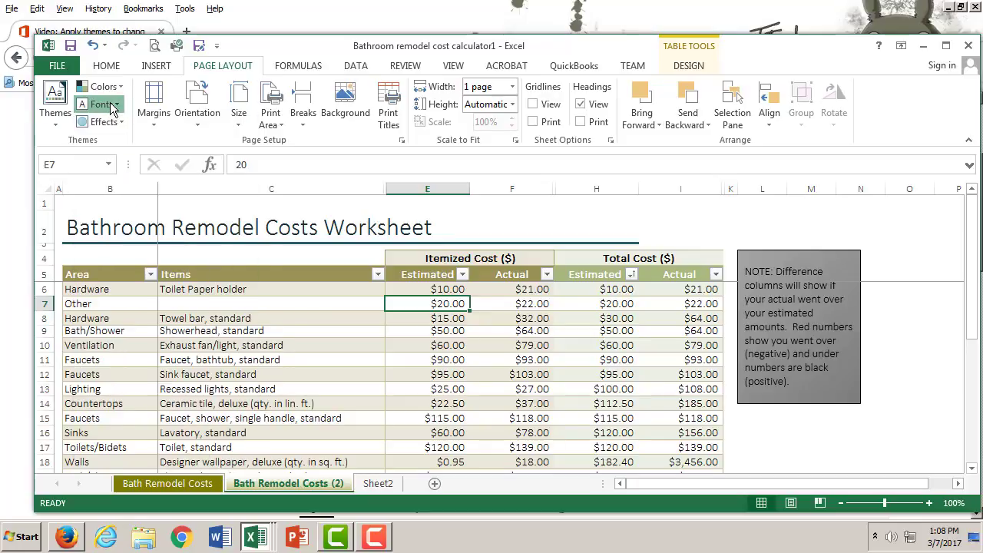
pyautogui.click(110, 126)
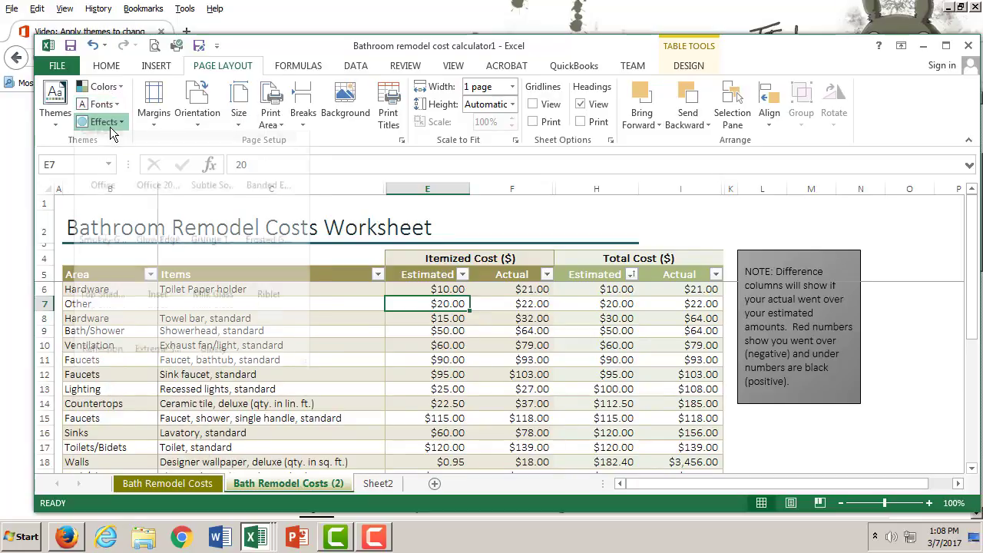
pyautogui.click(113, 88)
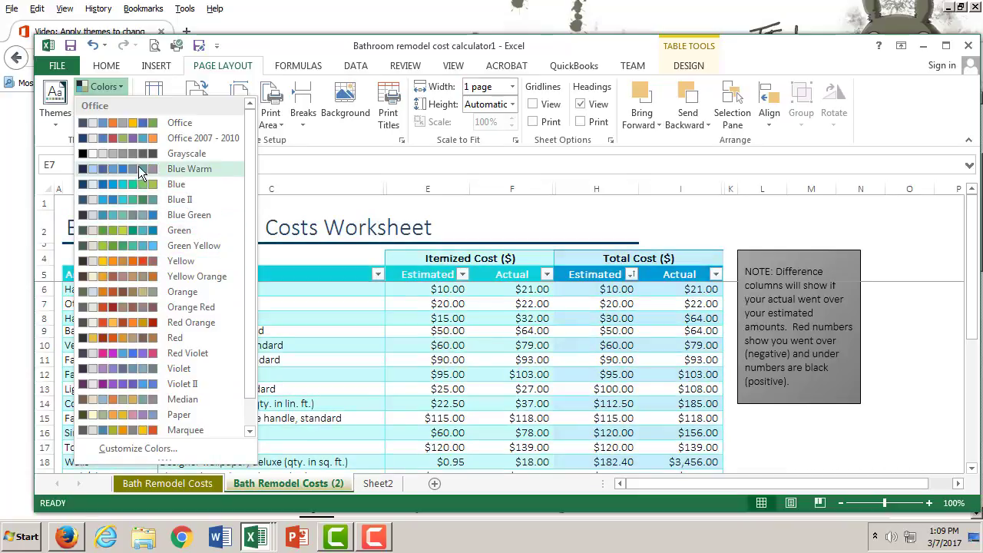
pyautogui.click(137, 312)
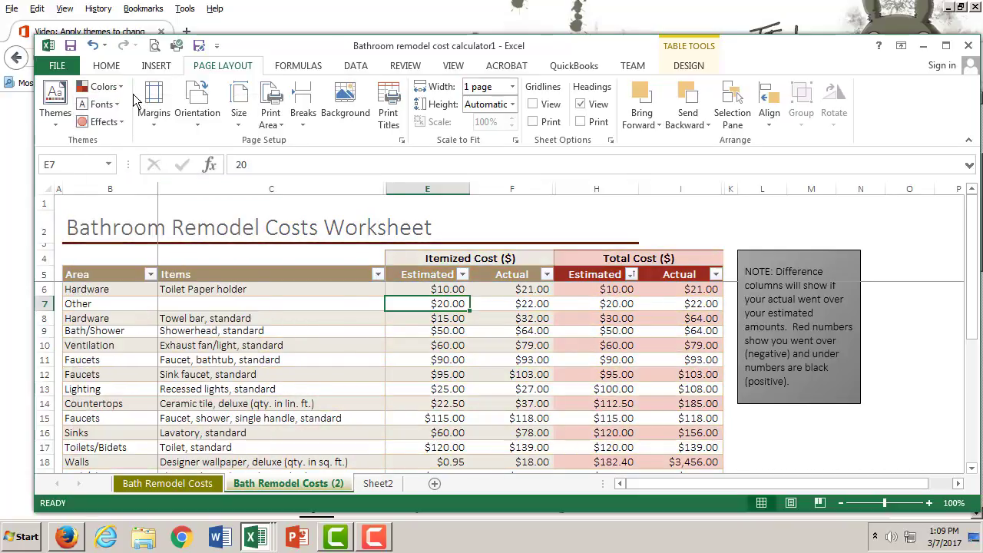
# Create a custom theme font set with Broadway as the heading font and Brush Script MT as the body font
pyautogui.click(102, 105)
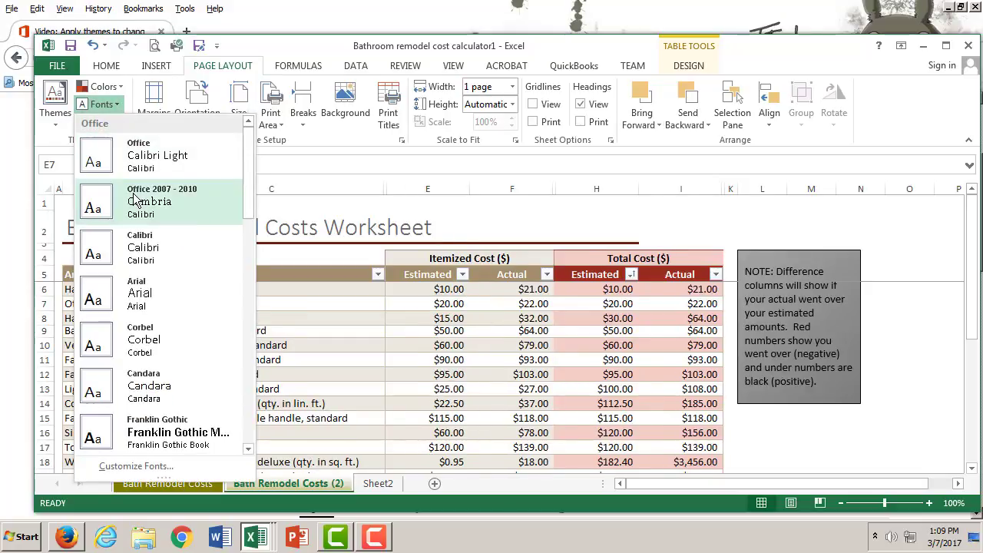
pyautogui.scroll(-5, 158, 384)
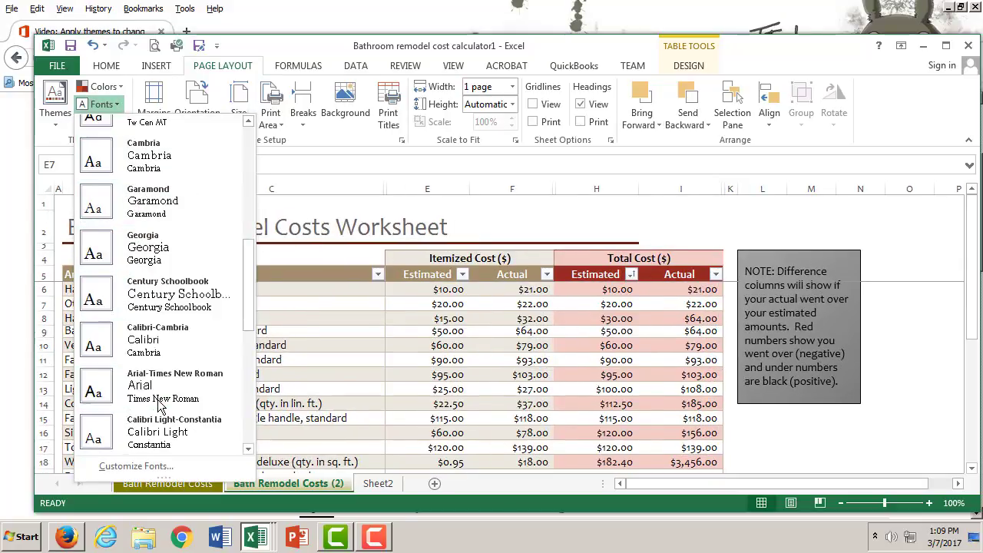
pyautogui.scroll(-3, 159, 397)
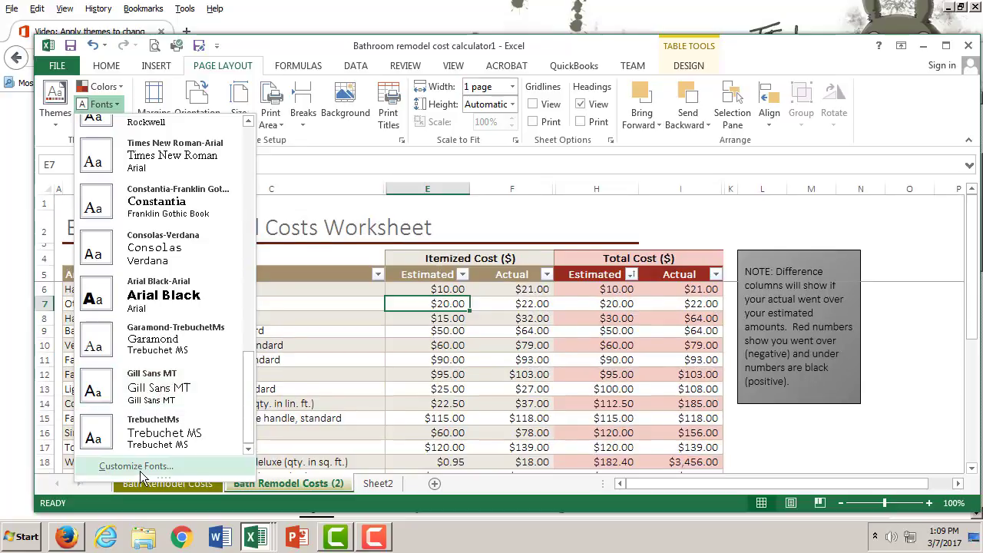
pyautogui.click(134, 466)
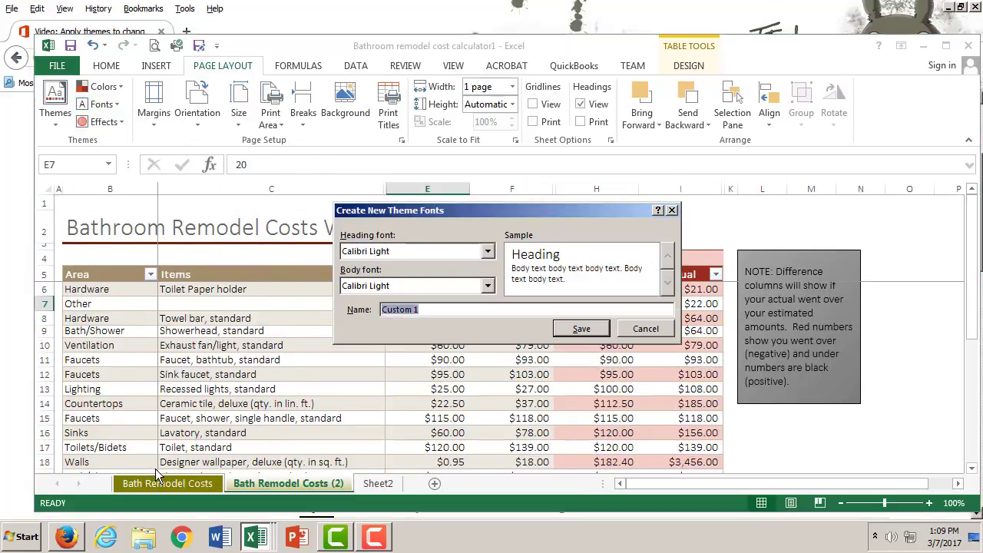
pyautogui.click(487, 251)
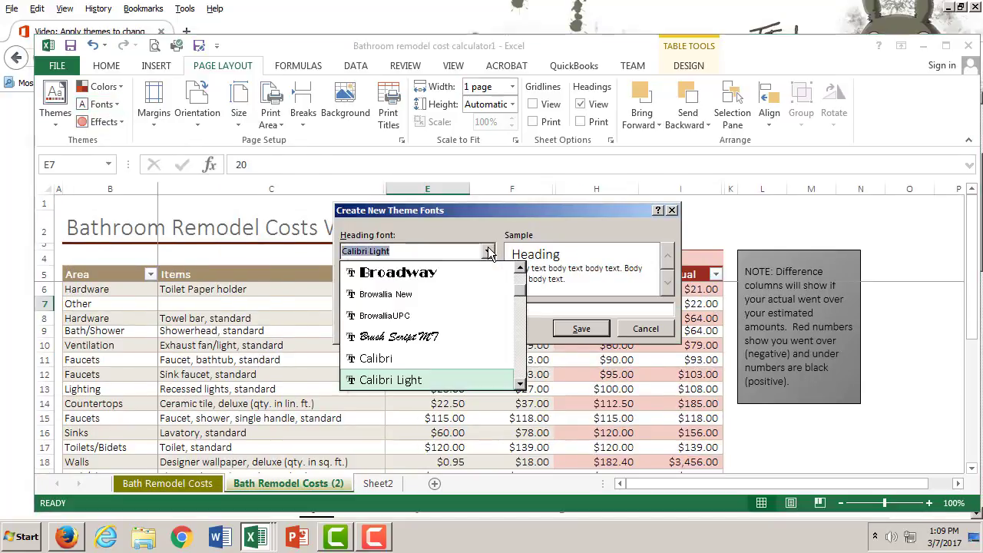
pyautogui.click(450, 272)
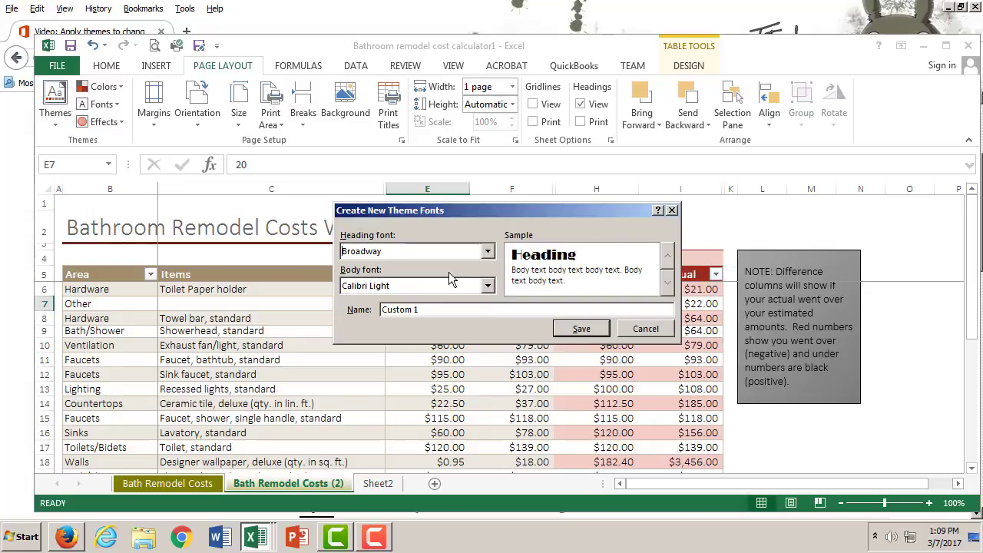
pyautogui.click(487, 285)
pyautogui.click(433, 373)
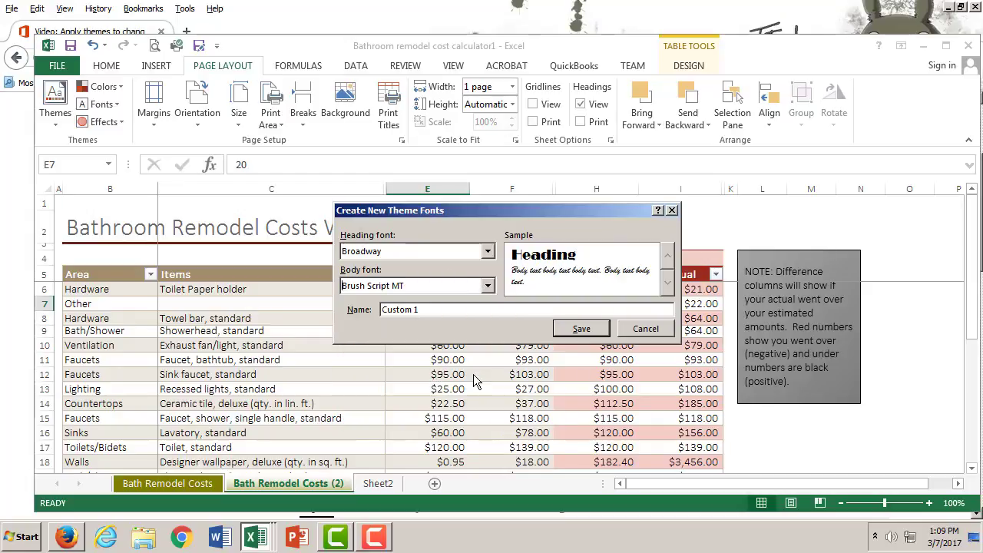
# Name the custom font set with the author's first name followed by "fonts", and save it
pyautogui.press('Tab')
pyautogui.write('je')
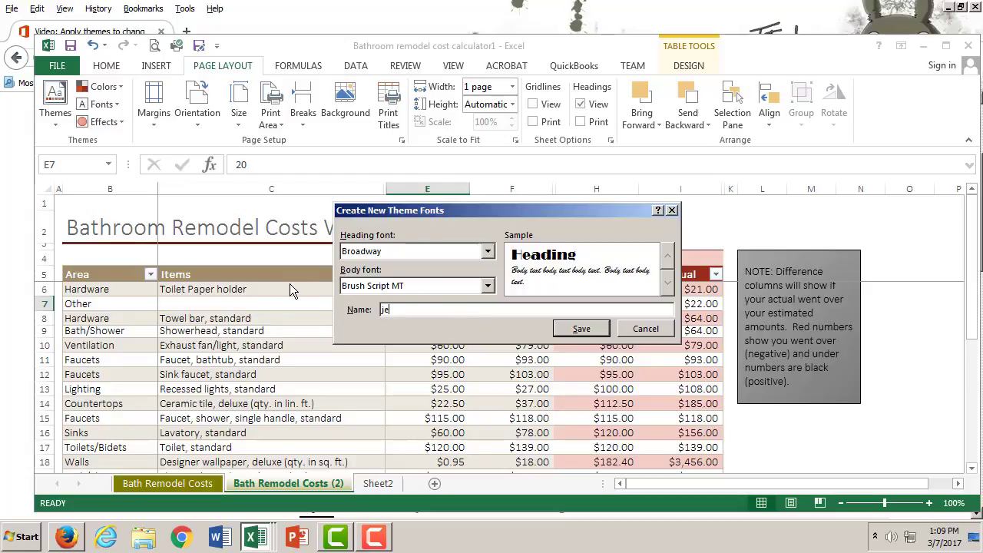
pyautogui.write('ff fonts')
pyautogui.click(579, 329)
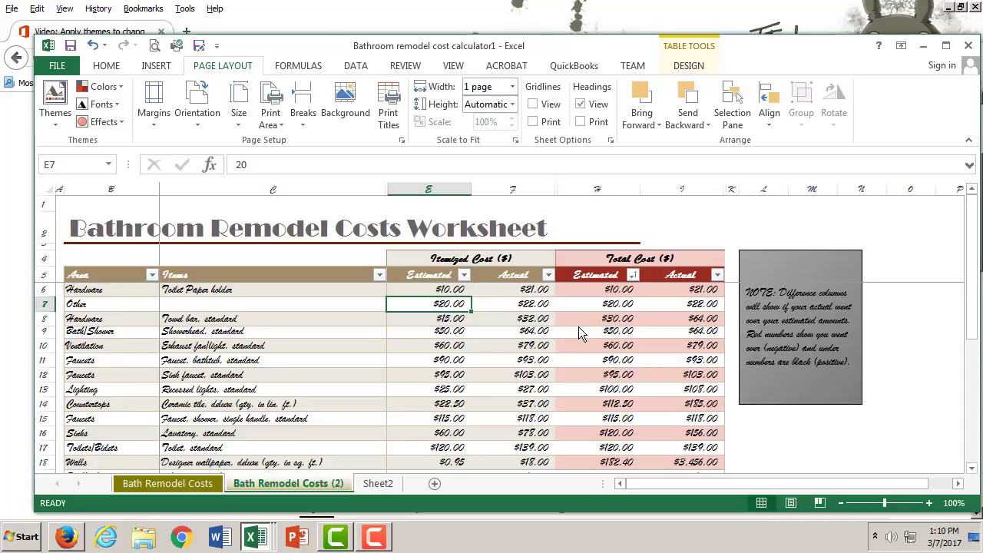
# Apply the built-in TrebuchetMs font set to the workbook
pyautogui.click(115, 106)
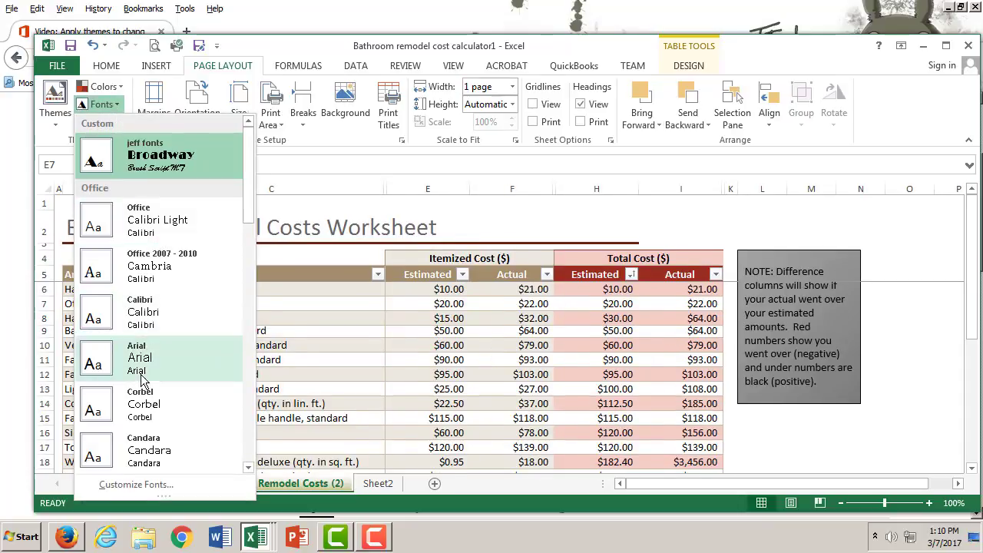
pyautogui.scroll(-3, 156, 409)
pyautogui.scroll(-5, 161, 369)
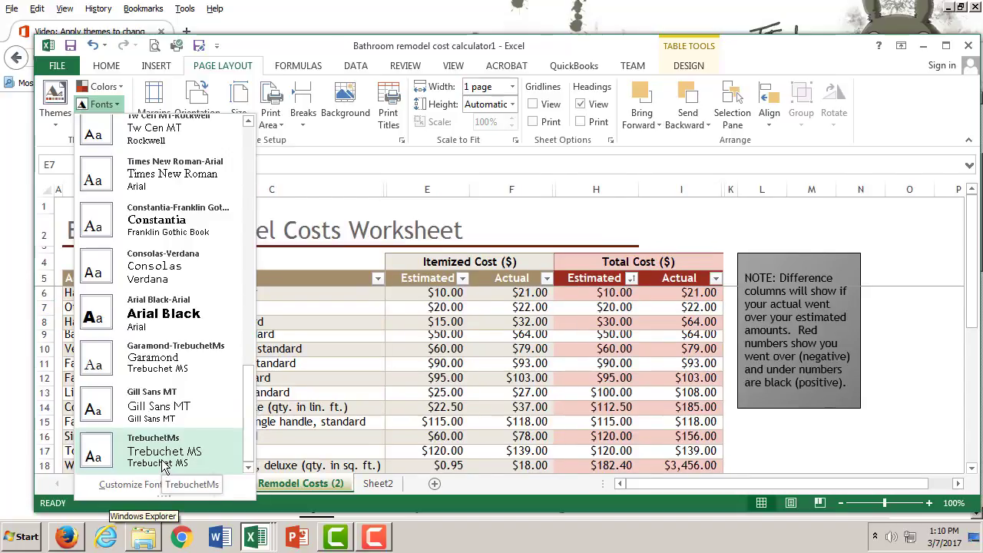
pyautogui.click(163, 460)
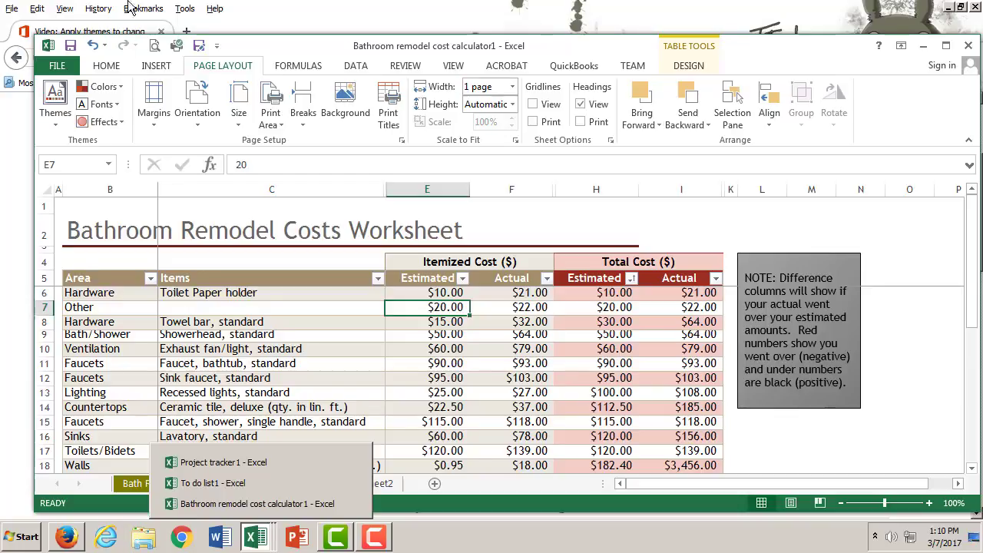
# Apply the built-in Consolas-Verdana font set to the workbook
pyautogui.click(98, 104)
pyautogui.scroll(-5, 162, 307)
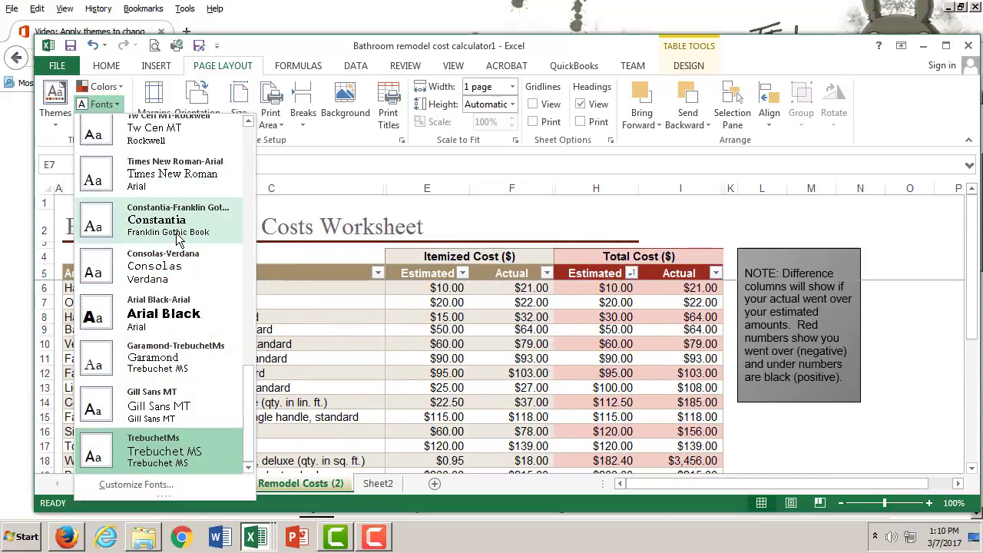
pyautogui.click(177, 272)
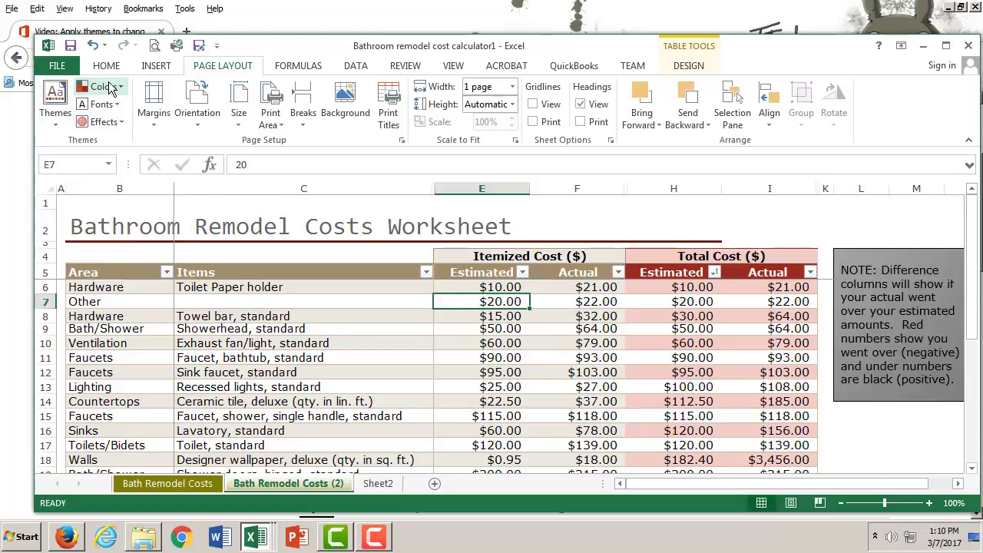
# Look over the theme effects, and clear the estimated itemized cost in cell E7
pyautogui.click(104, 122)
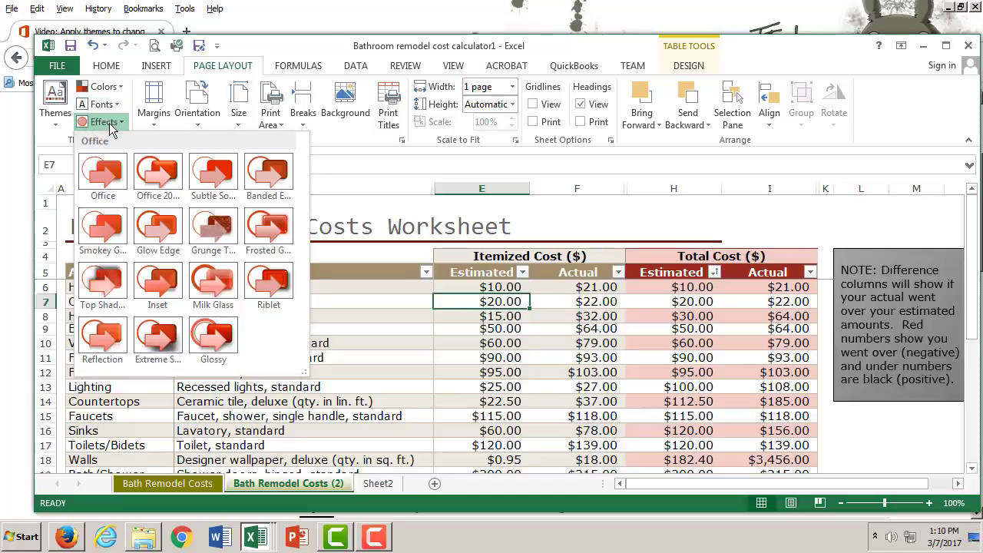
pyautogui.click(973, 254)
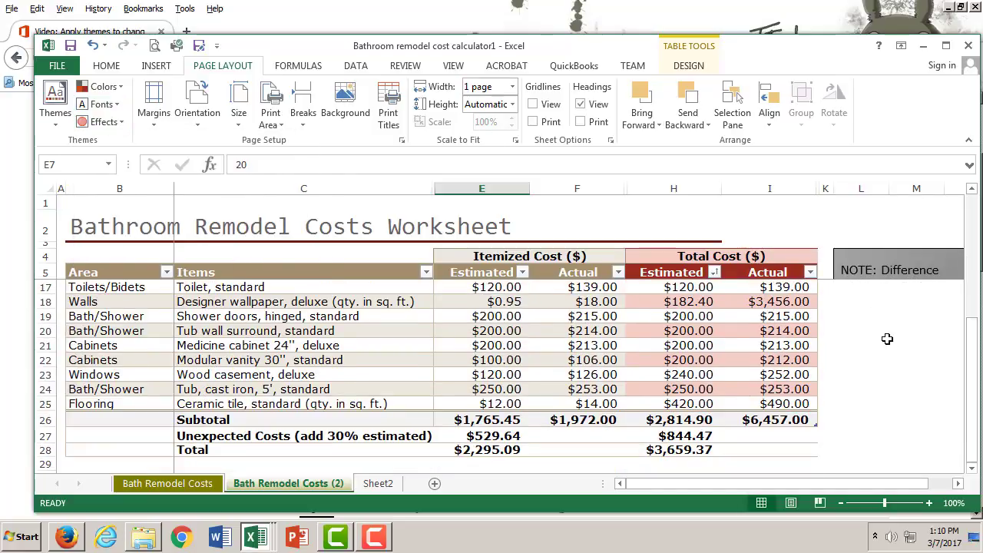
pyautogui.press('BackSpace')
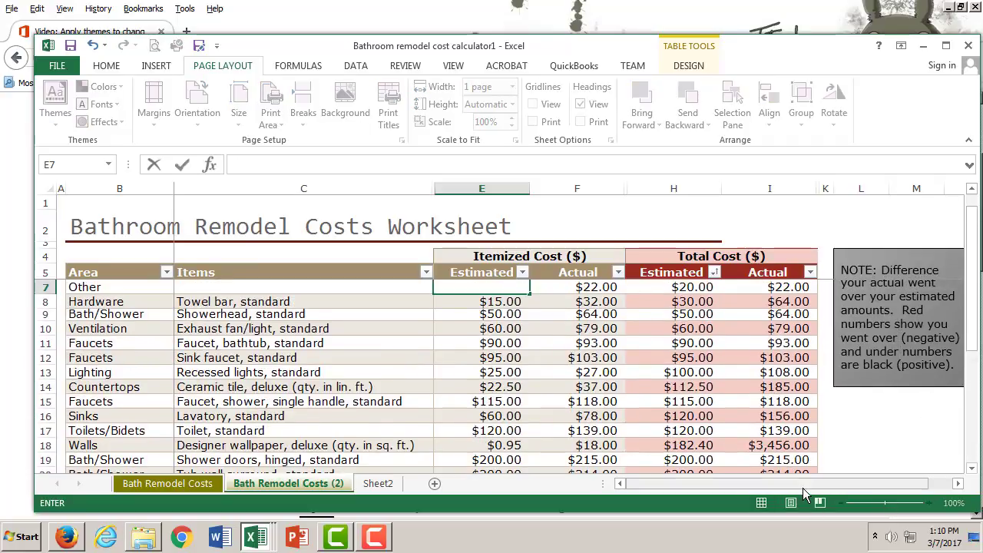
pyautogui.moveTo(806, 491); pyautogui.dragTo(906, 494)
pyautogui.moveTo(974, 313); pyautogui.dragTo(977, 239)
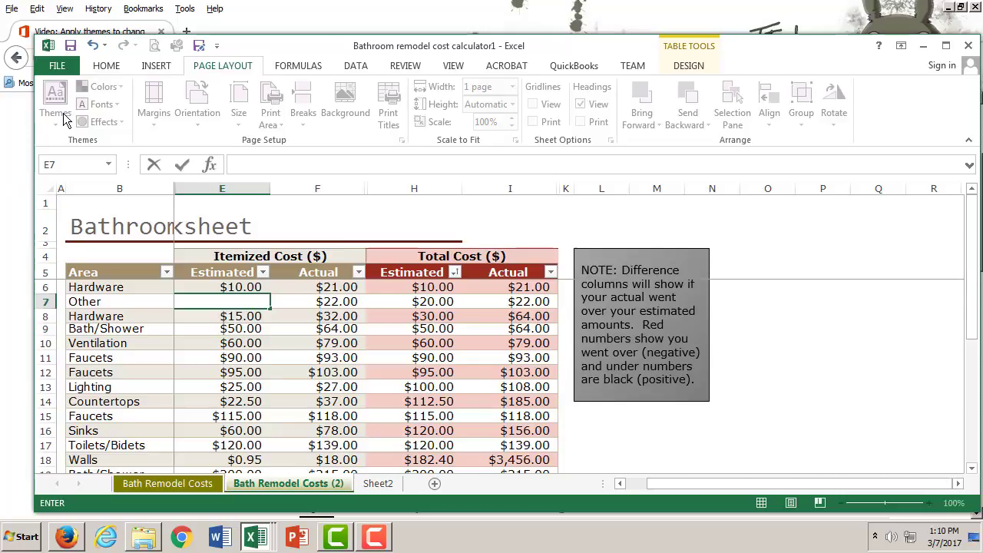
pyautogui.click(777, 339)
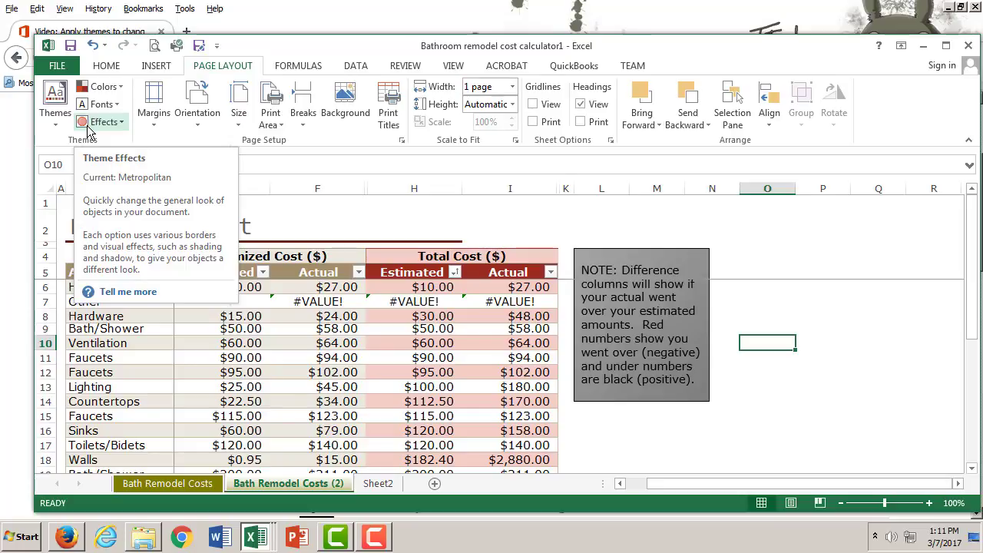
# Insert a 1-inch Smiley Face shape and move it beside the NOTE box, around column O
pyautogui.click(153, 66)
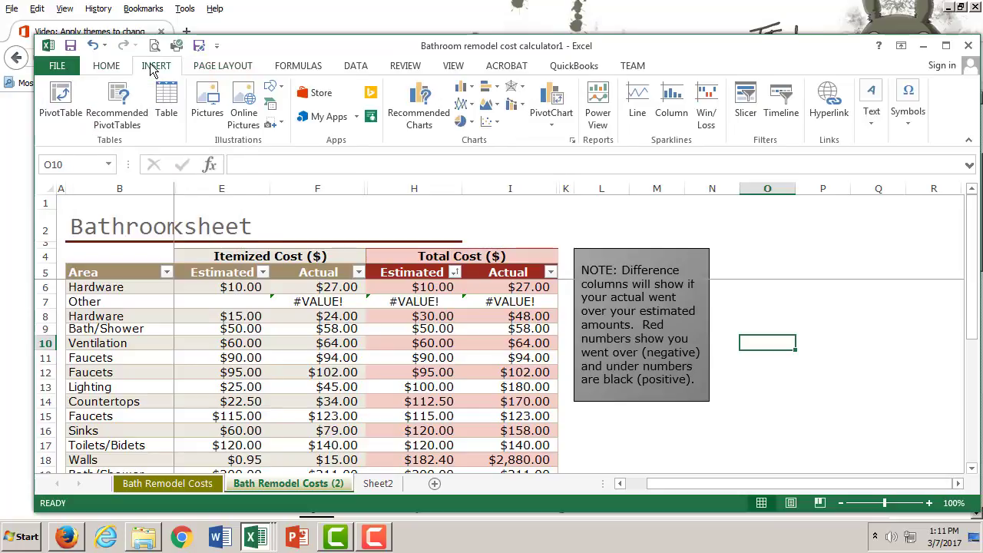
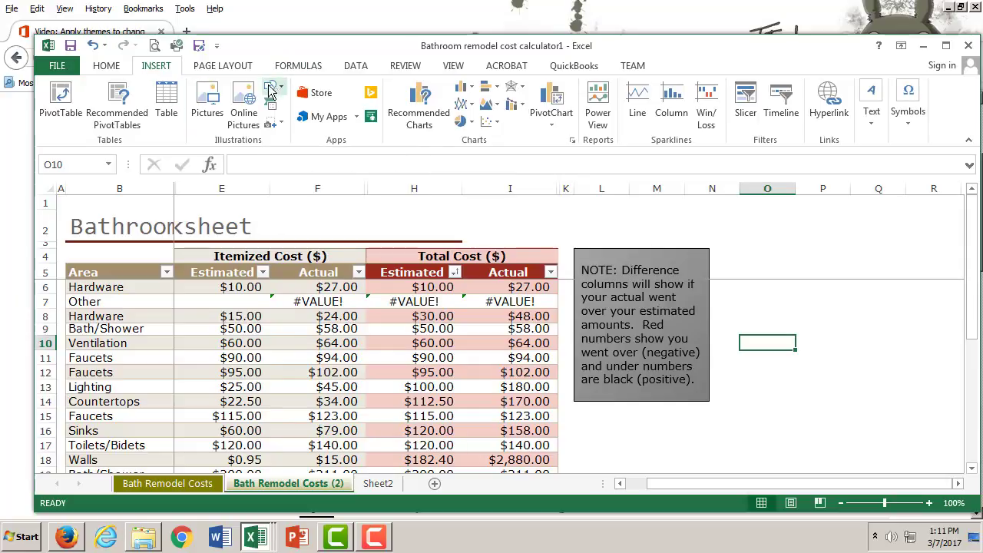
pyautogui.click(271, 88)
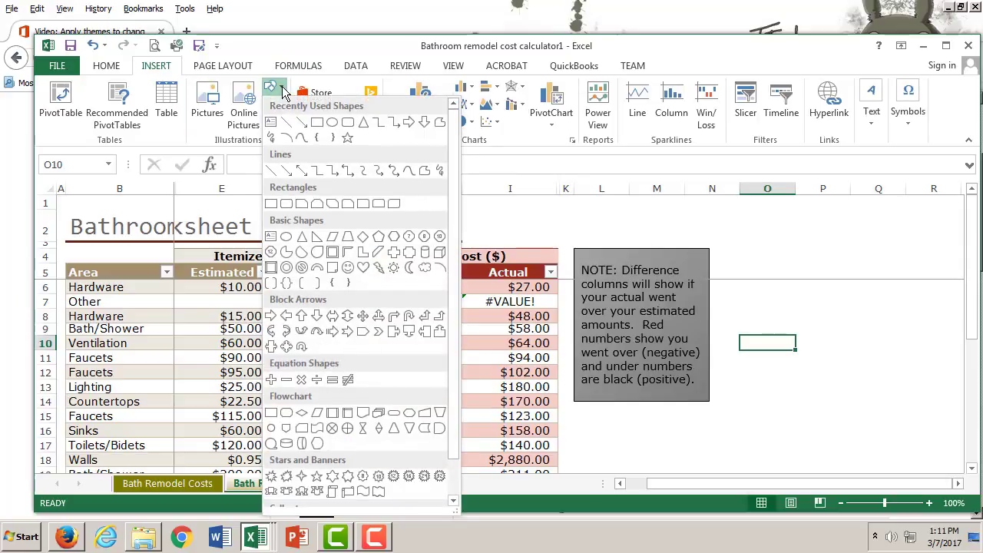
pyautogui.click(347, 270)
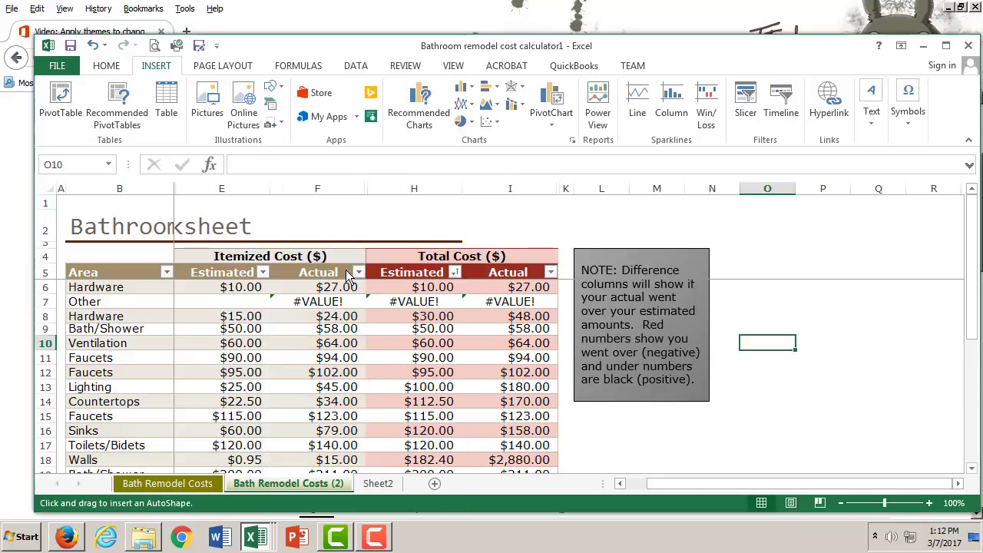
pyautogui.click(274, 86)
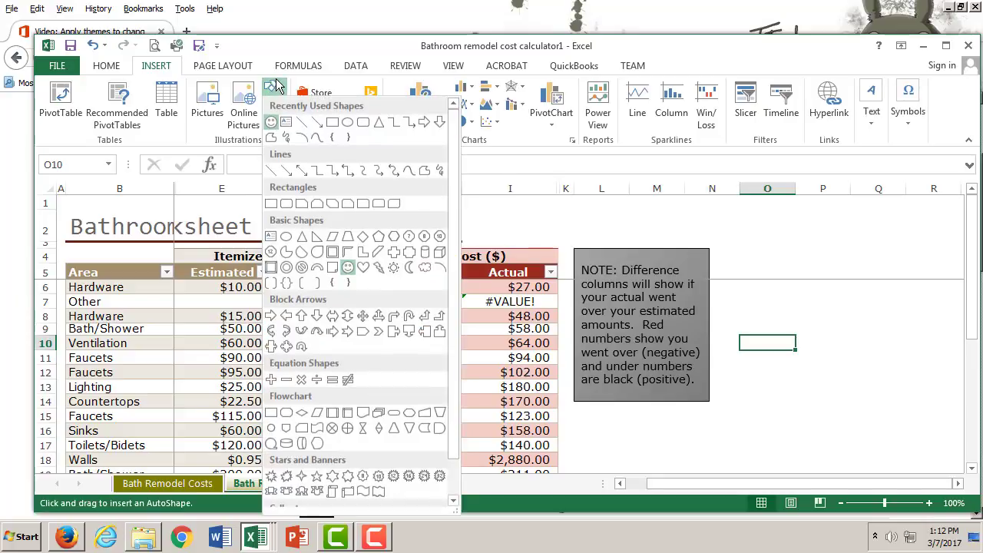
pyautogui.click(348, 267)
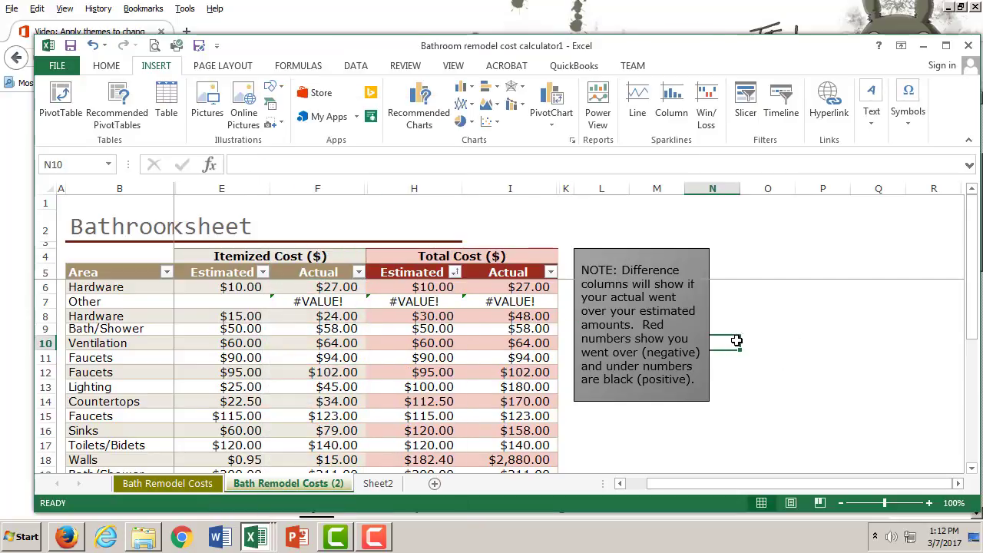
pyautogui.click(755, 341)
pyautogui.click(273, 87)
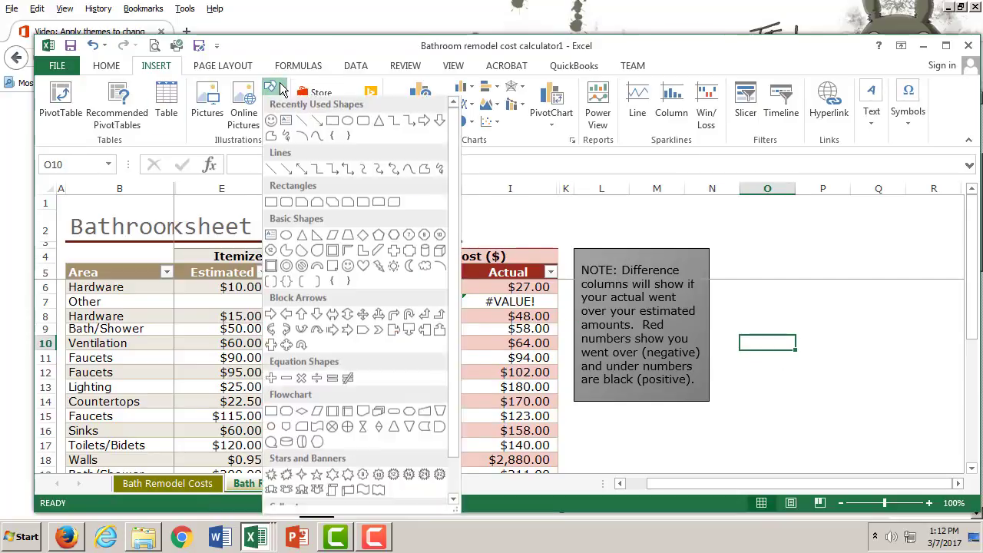
pyautogui.click(347, 267)
pyautogui.click(348, 267)
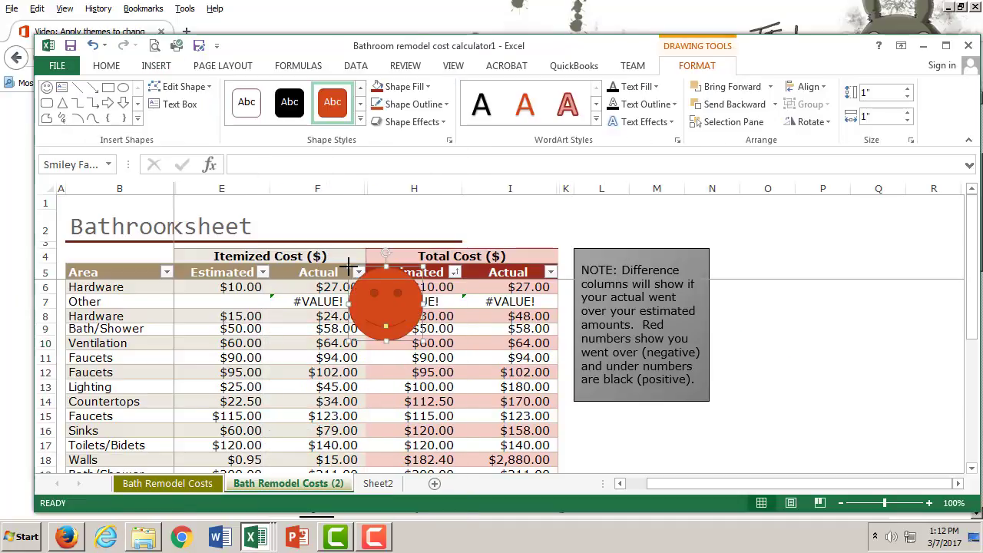
pyautogui.moveTo(395, 301); pyautogui.dragTo(602, 352)
pyautogui.moveTo(712, 334); pyautogui.dragTo(776, 320)
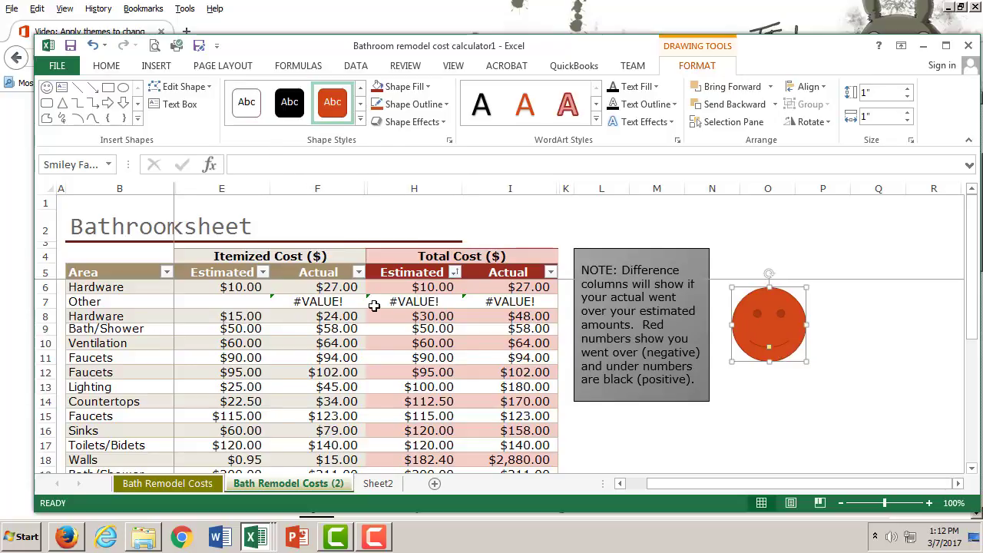
# Undo the smiley face insertion and move, and the clearing of cell E7
pyautogui.click(93, 45)
pyautogui.click(93, 45)
pyautogui.click(92, 45)
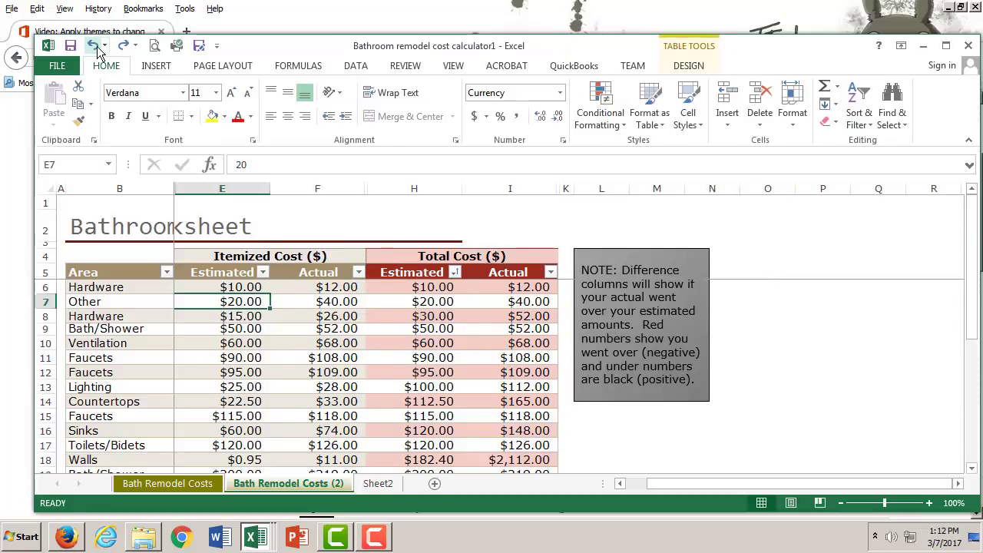
# Insert a 1-inch Smiley Face shape and place it in the empty area beside the NOTE box, around column P
pyautogui.click(771, 307)
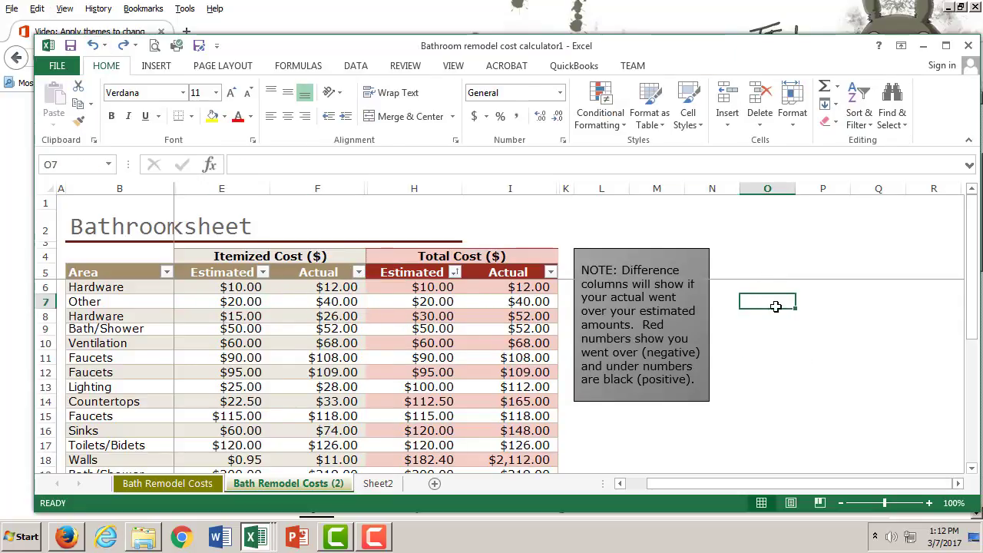
pyautogui.click(152, 66)
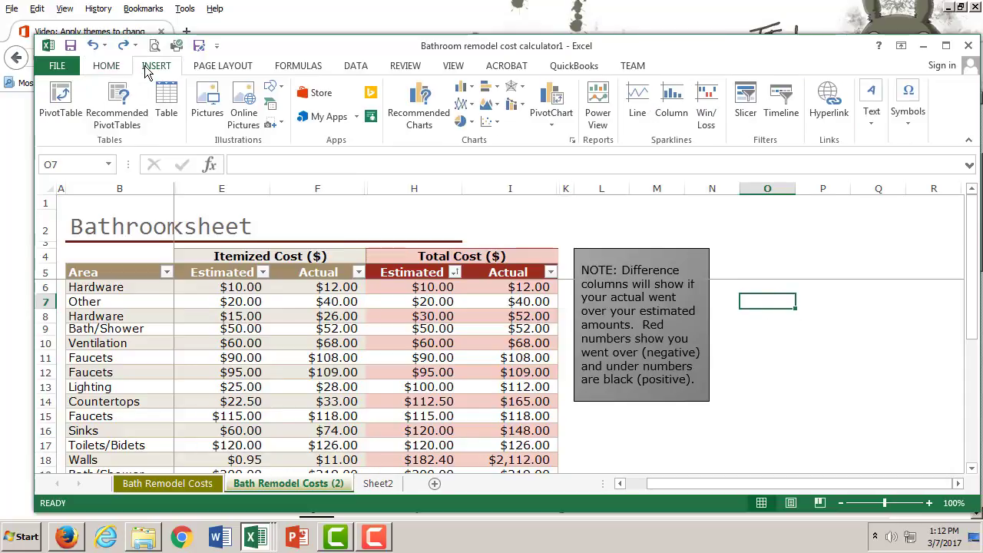
pyautogui.click(278, 91)
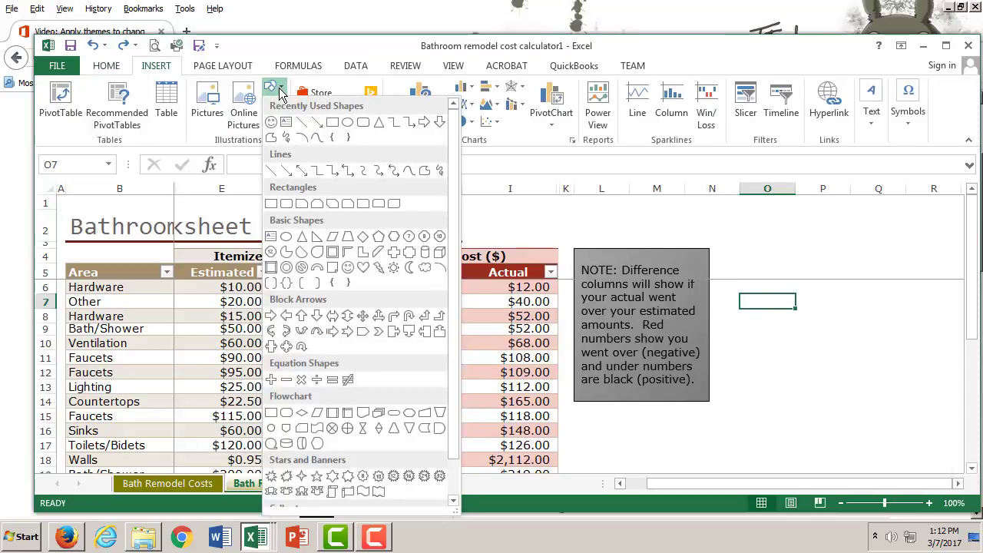
pyautogui.click(347, 268)
pyautogui.click(344, 265)
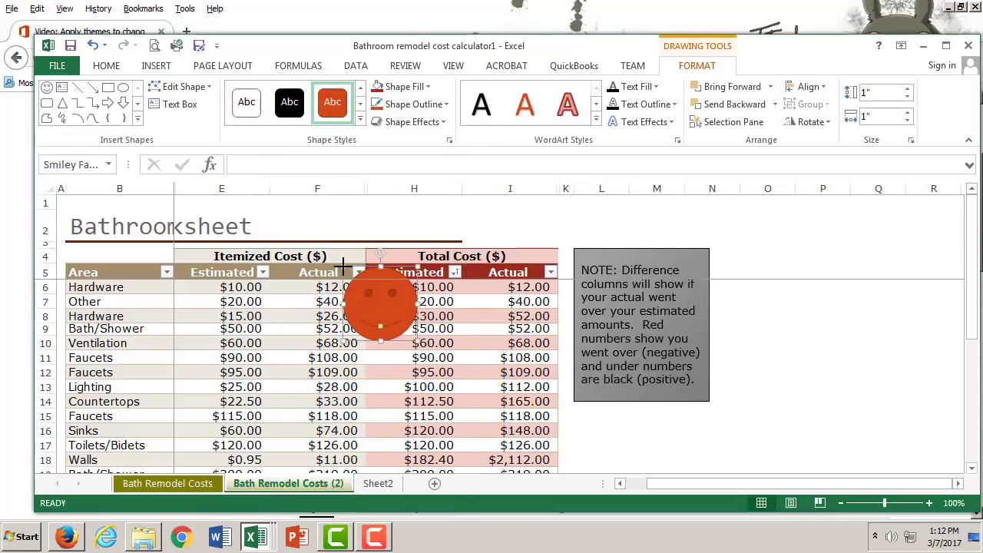
pyautogui.moveTo(389, 311); pyautogui.dragTo(827, 325)
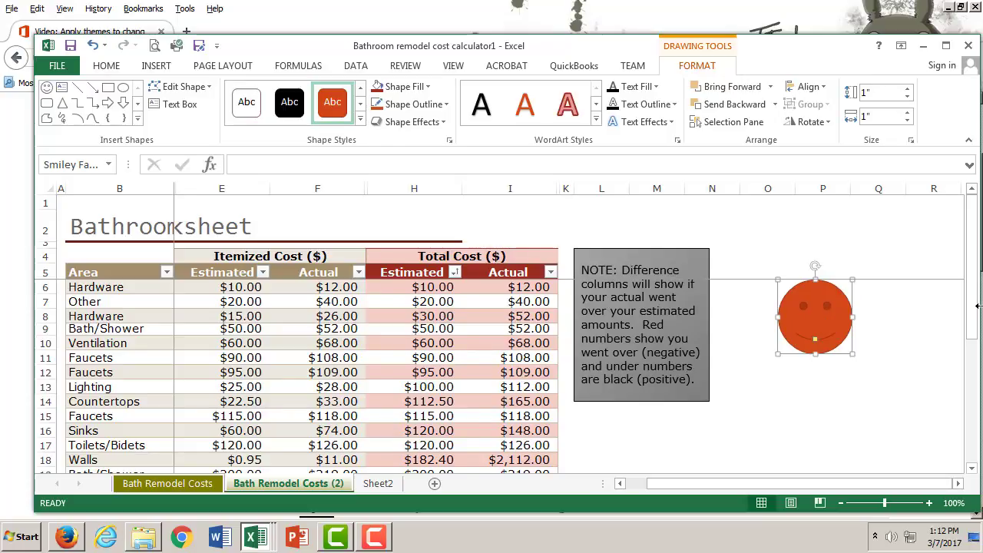
# Apply the Office 2007 - 2010 theme effects and the Blue Warm color set to the workbook
pyautogui.click(154, 66)
pyautogui.click(119, 68)
pyautogui.click(156, 66)
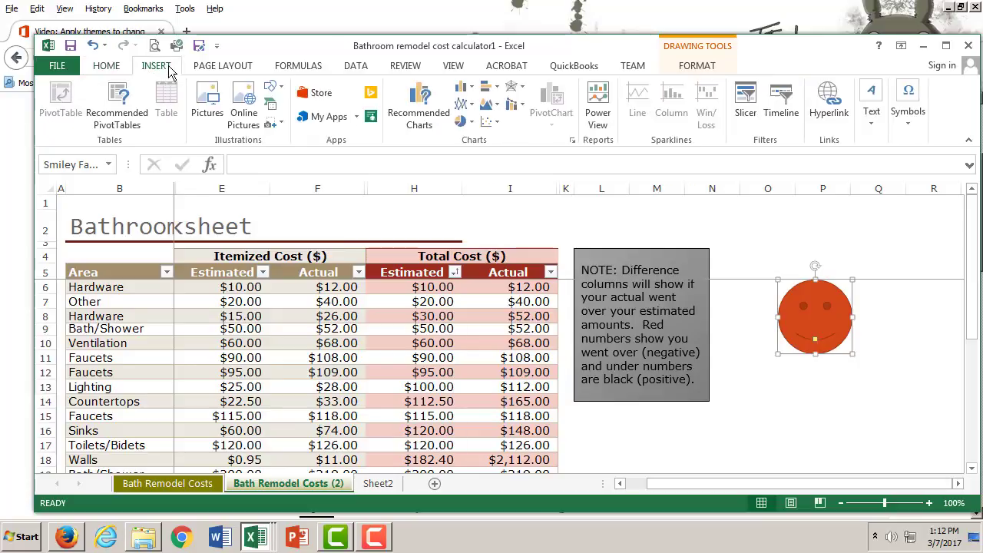
pyautogui.click(214, 69)
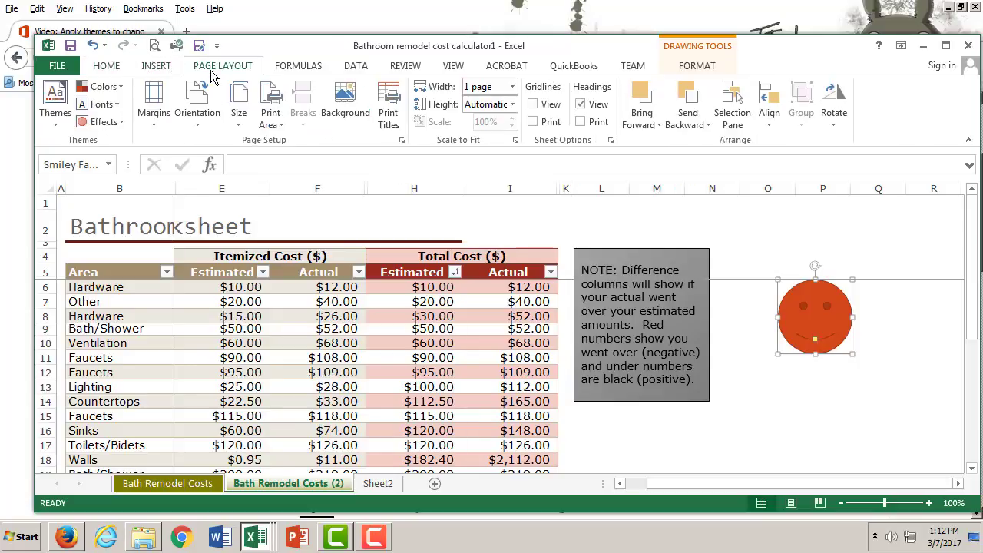
pyautogui.click(111, 122)
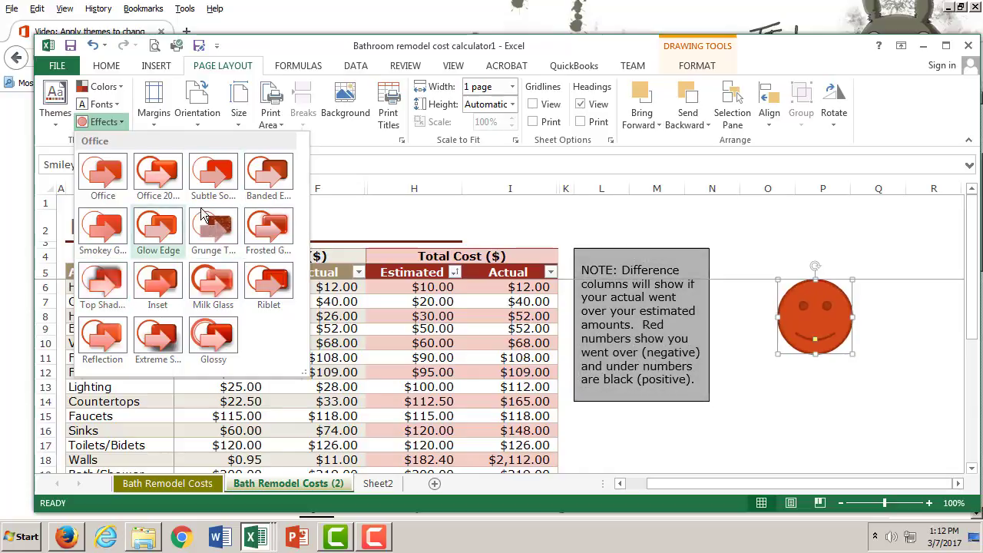
pyautogui.click(146, 185)
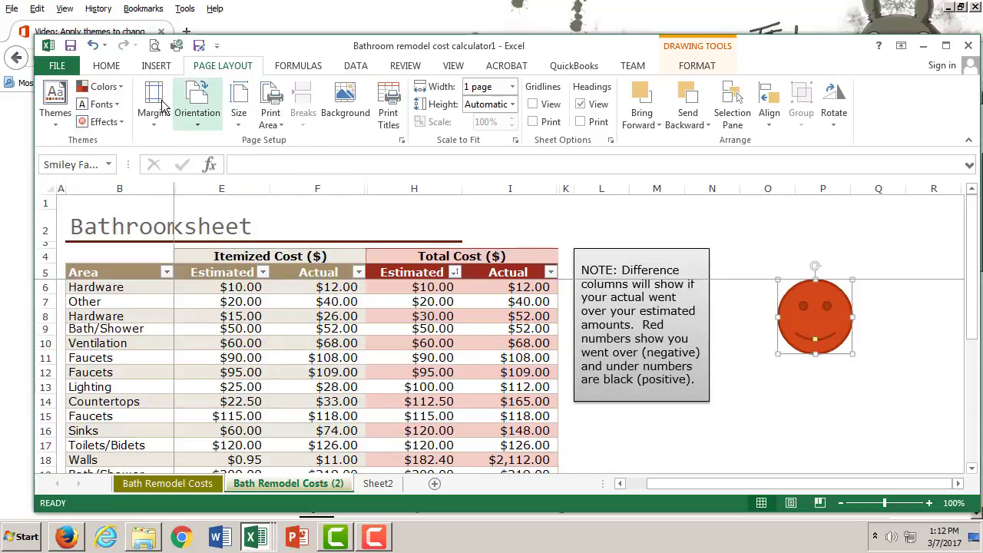
pyautogui.click(102, 87)
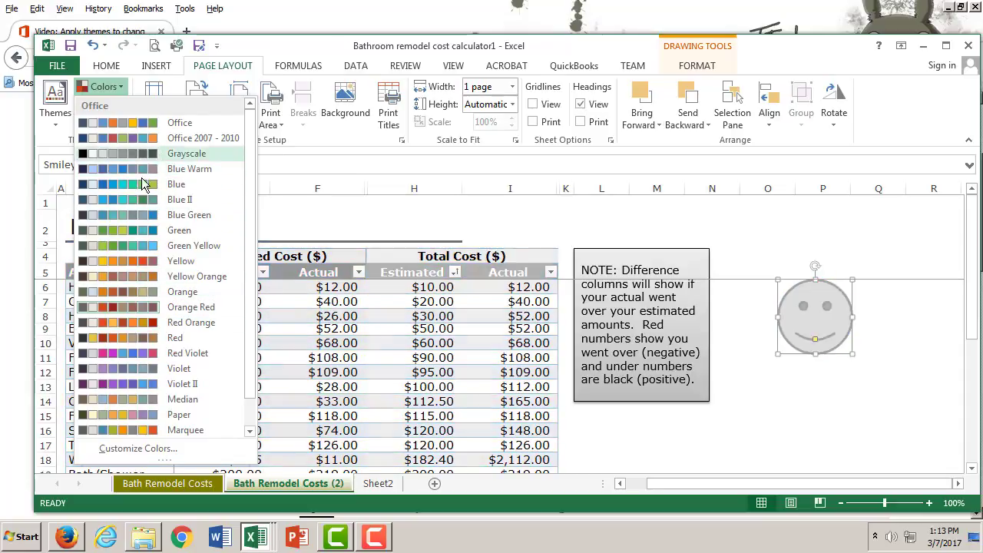
pyautogui.click(133, 170)
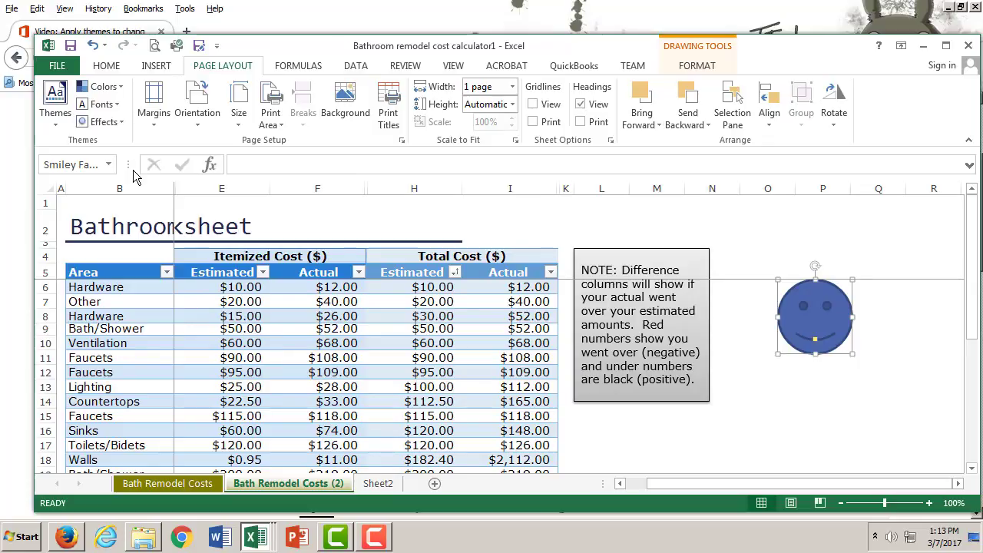
# Stretch the smiley face to about twice its height and rotate it about 45 degrees clockwise
pyautogui.moveTo(852, 351); pyautogui.dragTo(855, 425)
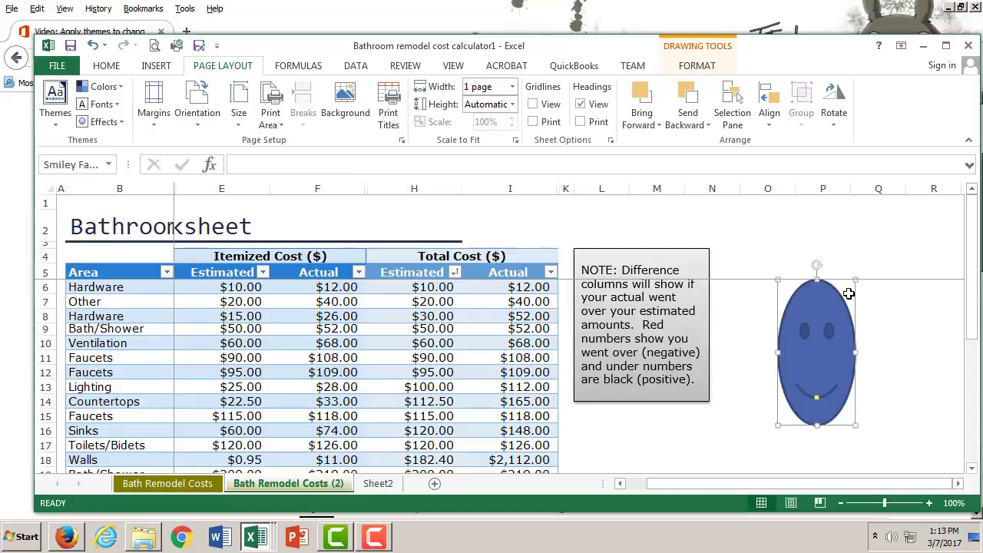
pyautogui.moveTo(817, 264); pyautogui.dragTo(894, 277)
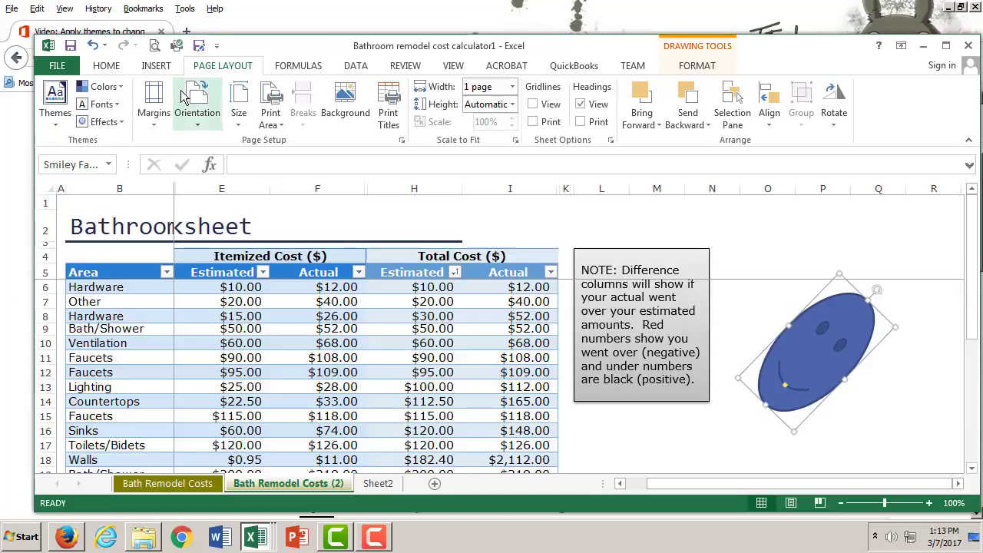
# Look over the layouts in the SmartArt graphic chooser and close it without inserting a graphic
pyautogui.click(170, 69)
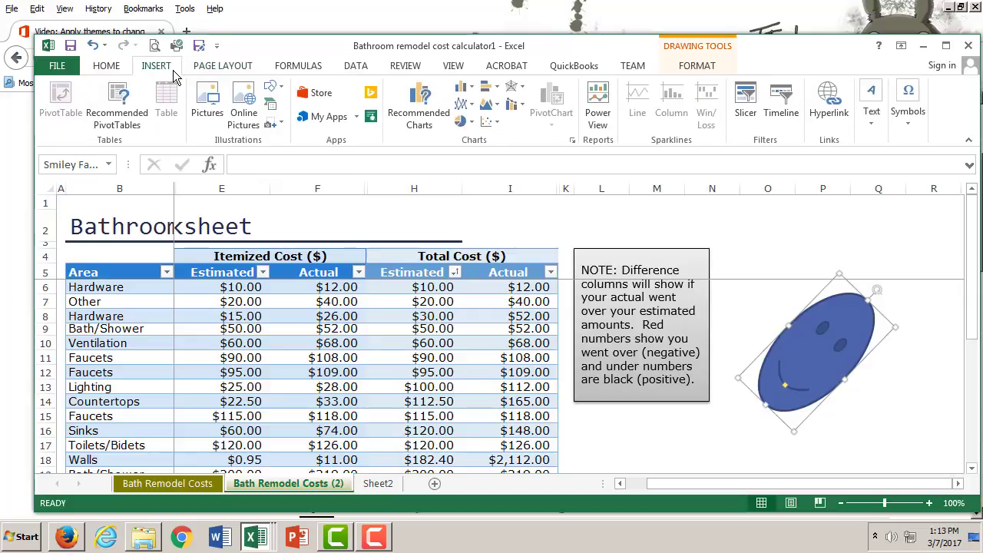
pyautogui.click(273, 106)
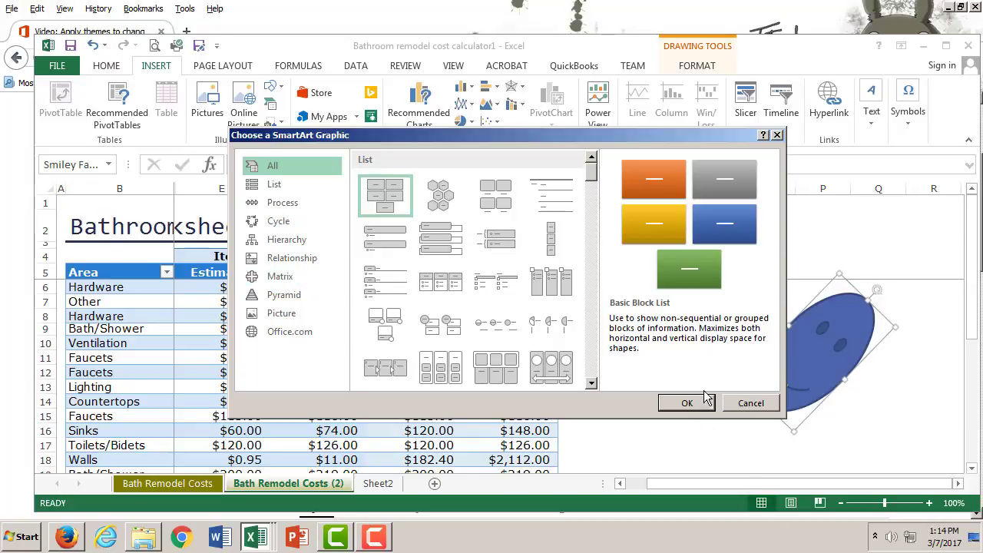
pyautogui.click(749, 403)
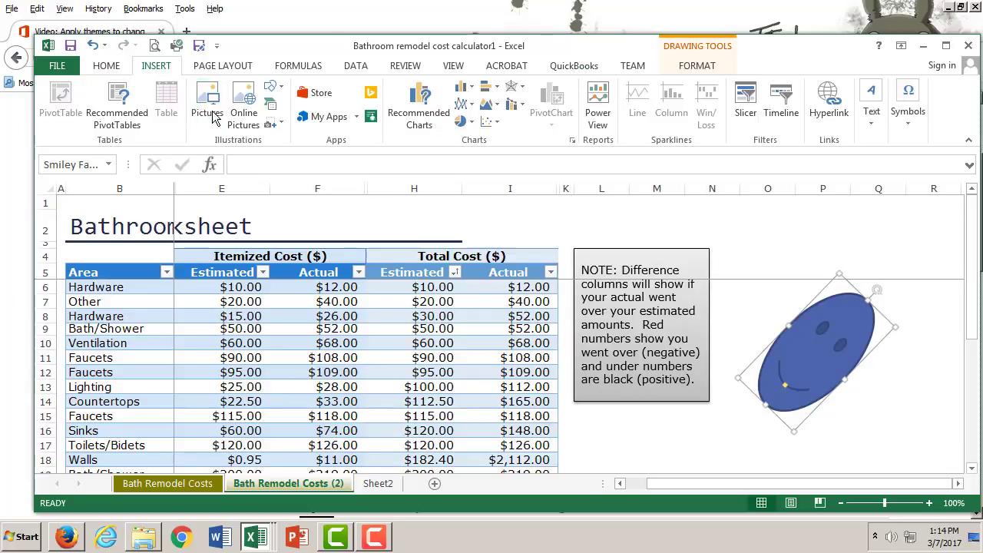
# Switch to Firefox, open the next course, Add text and data, and watch its Add and edit data video, pausing it near the end
pyautogui.click(65, 538)
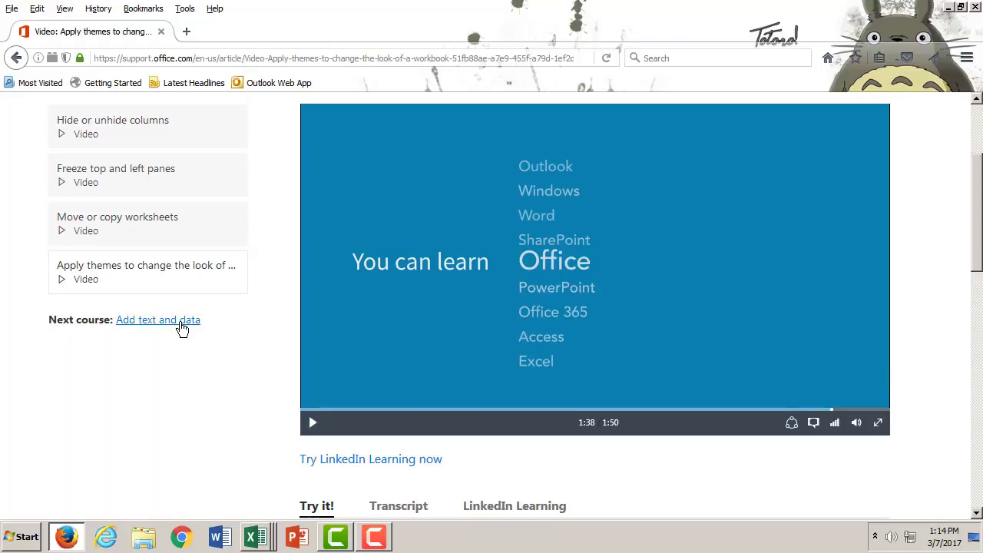
pyautogui.click(157, 320)
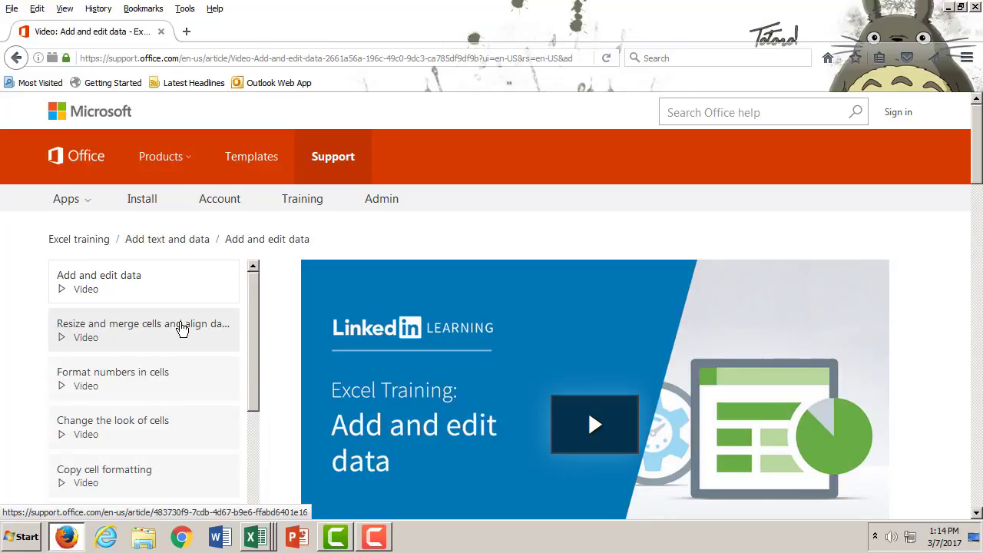
pyautogui.scroll(-5, 632, 284)
pyautogui.scroll(2, 634, 384)
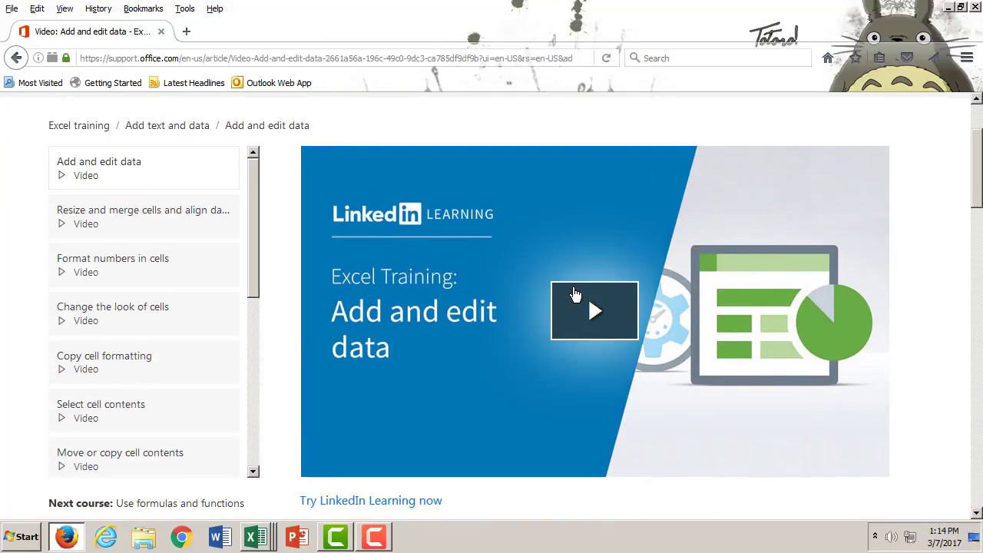
pyautogui.click(575, 296)
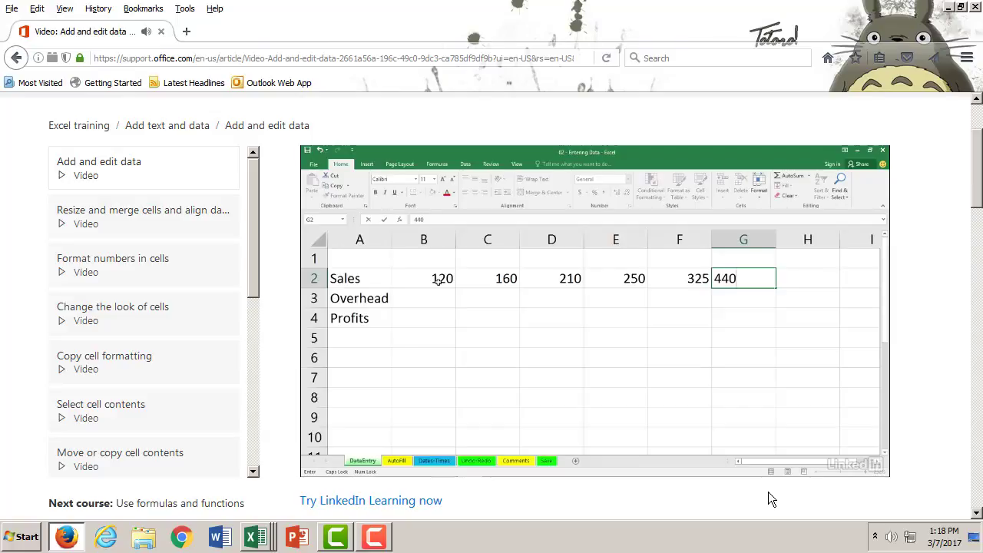
pyautogui.moveTo(692, 427)
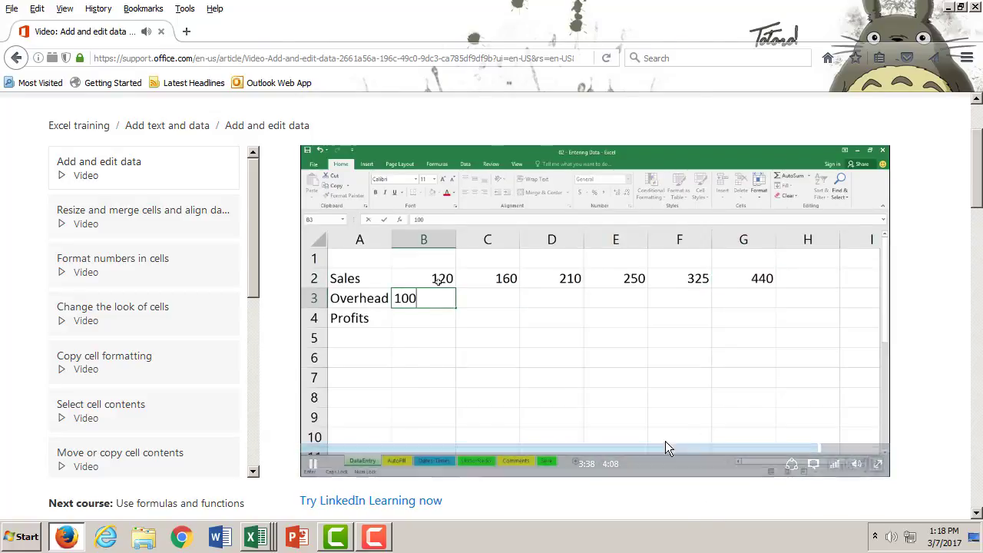
pyautogui.click(391, 427)
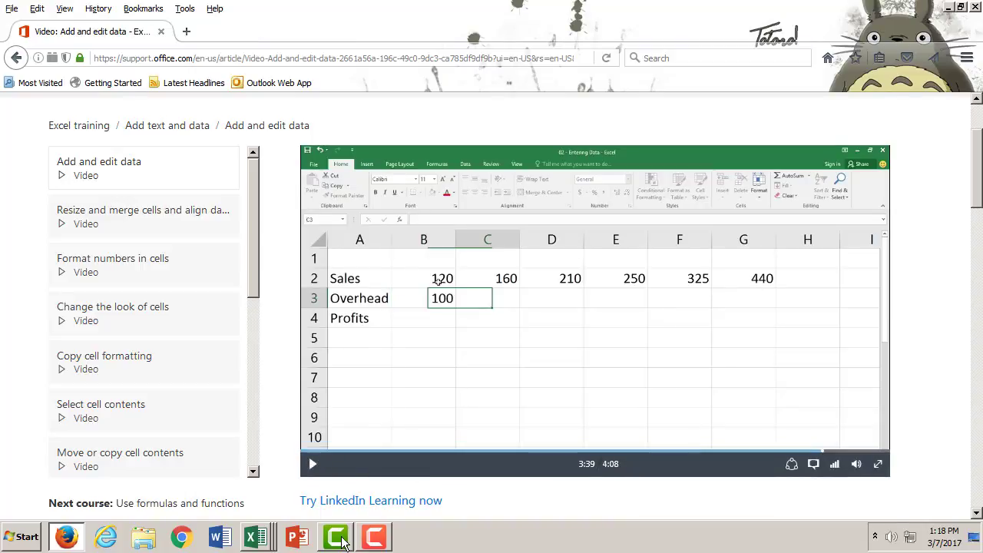
# Switch to the Bathroom remodel cost calculator1 workbook in Excel, create a new blank workbook, and reposition its window fully on screen
pyautogui.moveTo(264, 545)
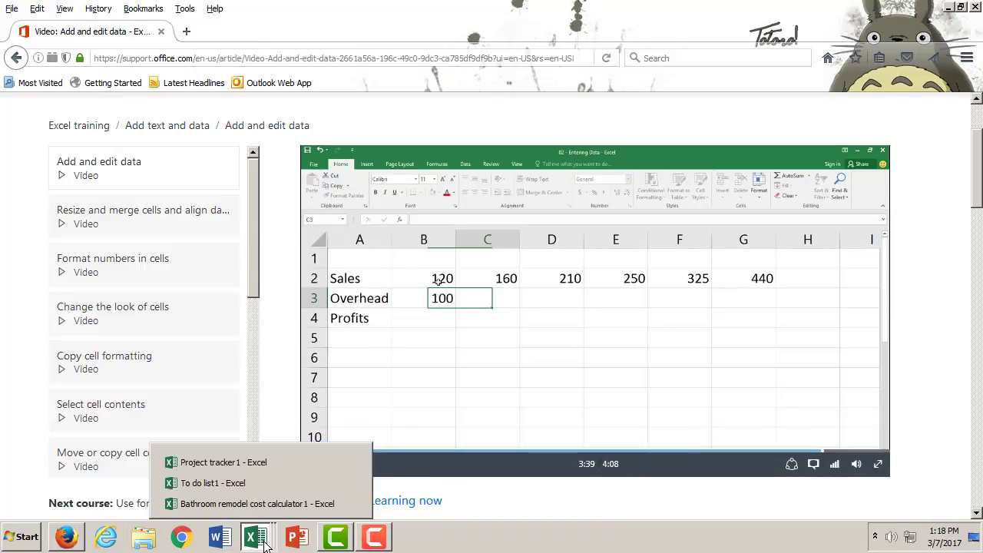
pyautogui.click(284, 504)
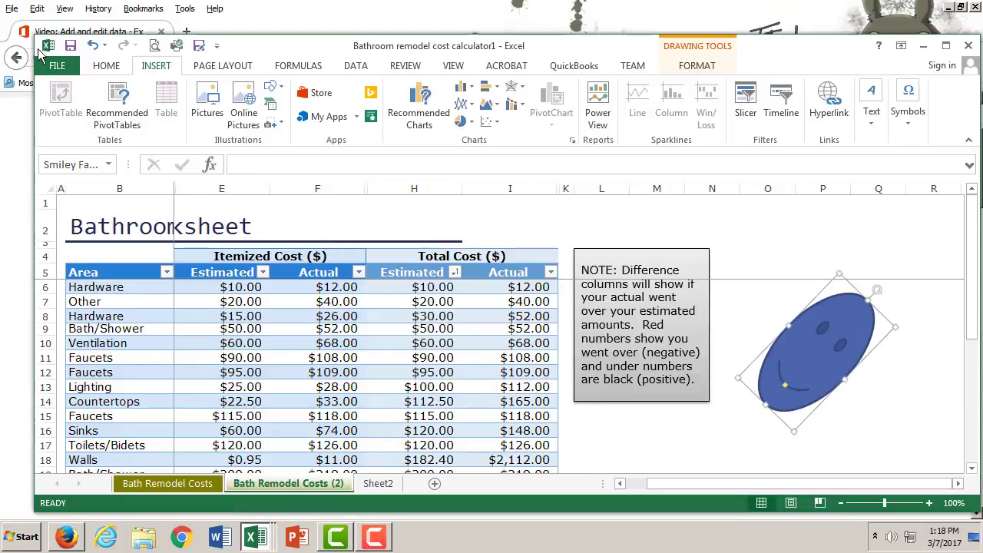
pyautogui.click(56, 69)
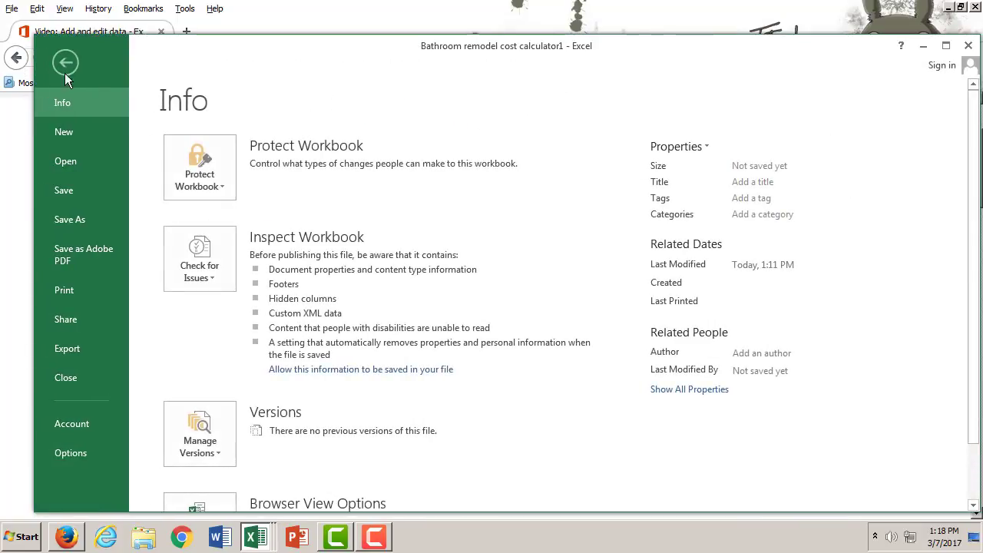
pyautogui.click(67, 139)
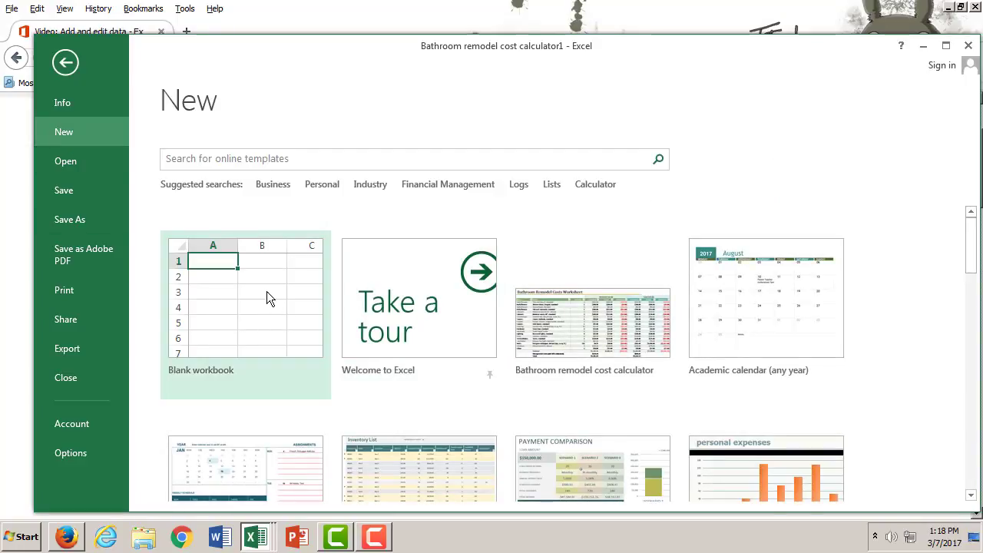
pyautogui.click(267, 291)
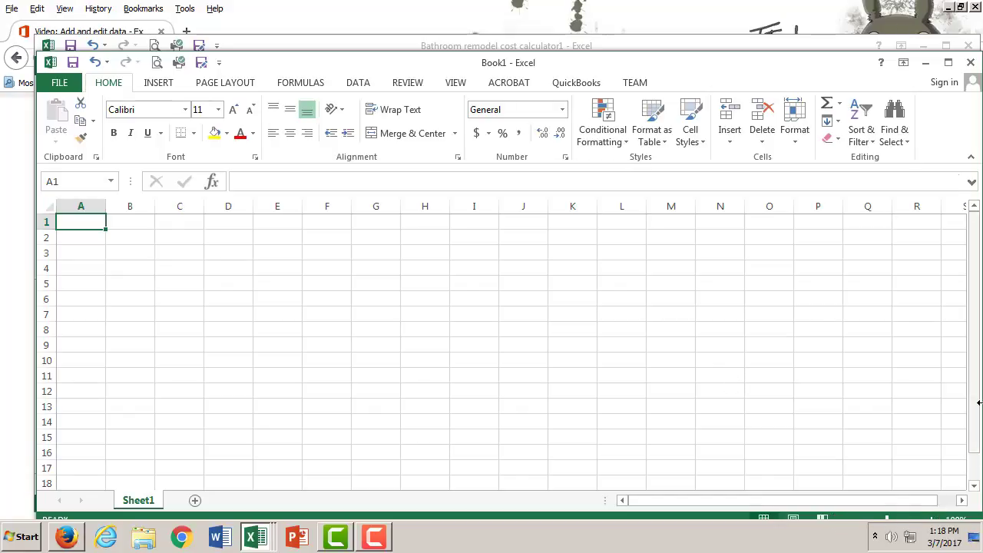
pyautogui.moveTo(296, 64); pyautogui.dragTo(268, 20)
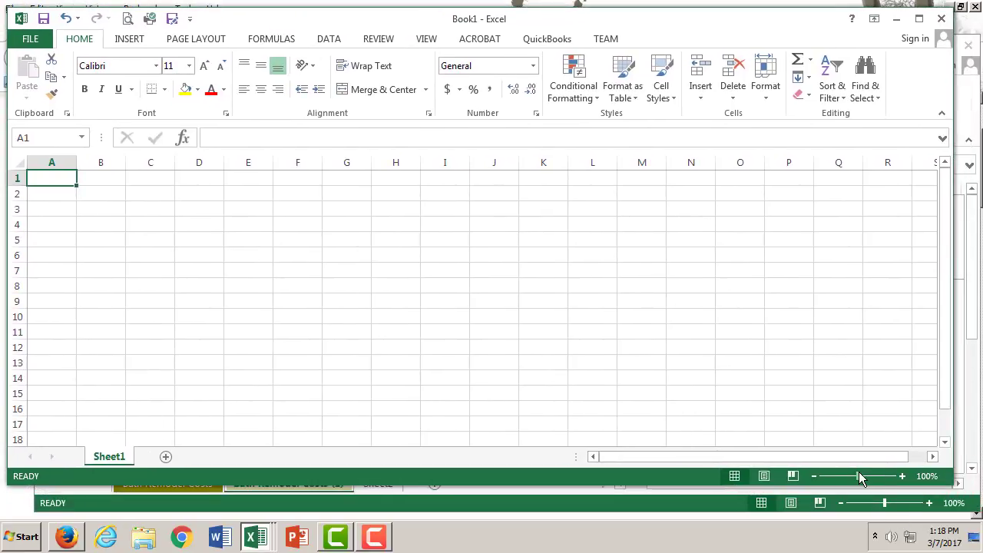
# Try the Page Layout and Page Break Preview views, then return to Normal view with the zoom at 166%
pyautogui.moveTo(857, 476); pyautogui.dragTo(867, 476)
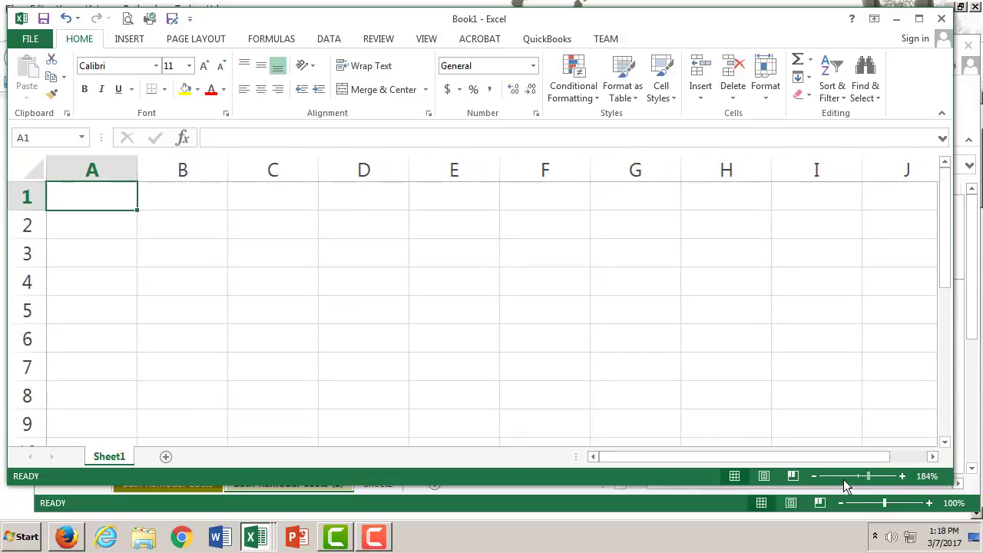
pyautogui.click(769, 475)
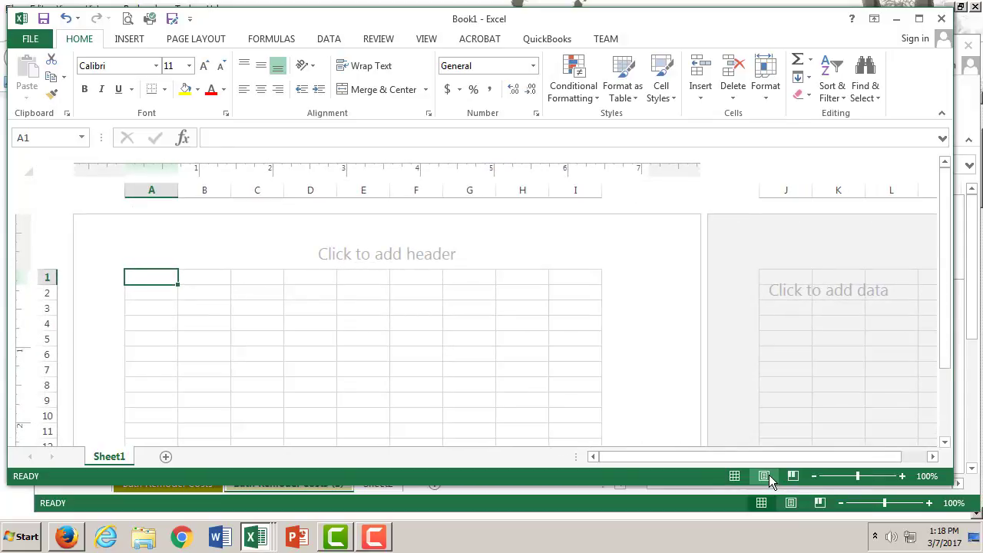
pyautogui.click(793, 476)
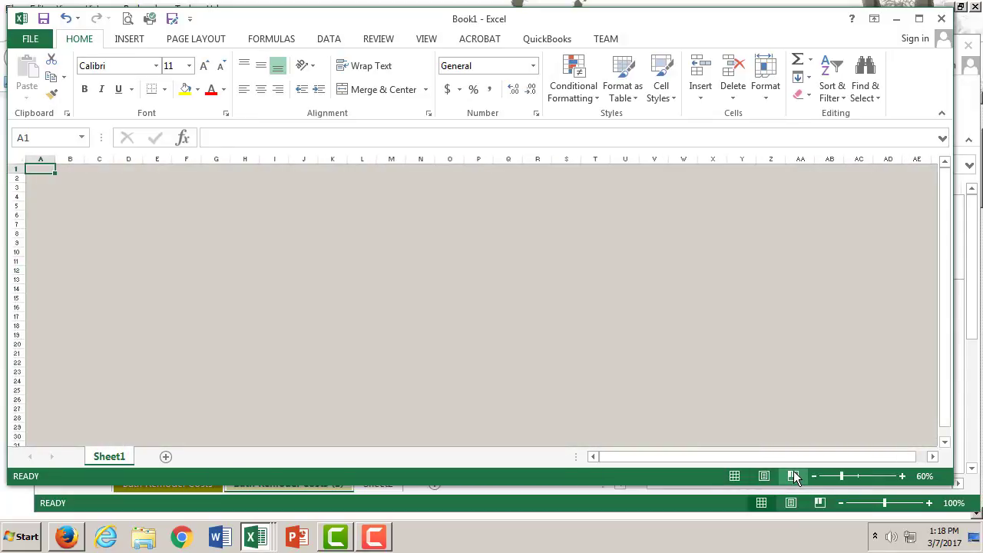
pyautogui.click(735, 476)
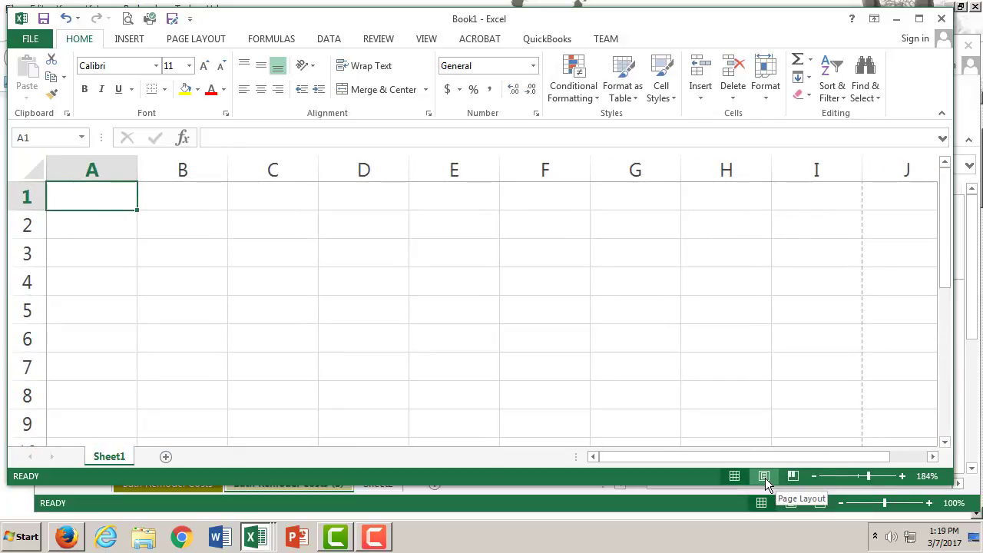
pyautogui.click(872, 479)
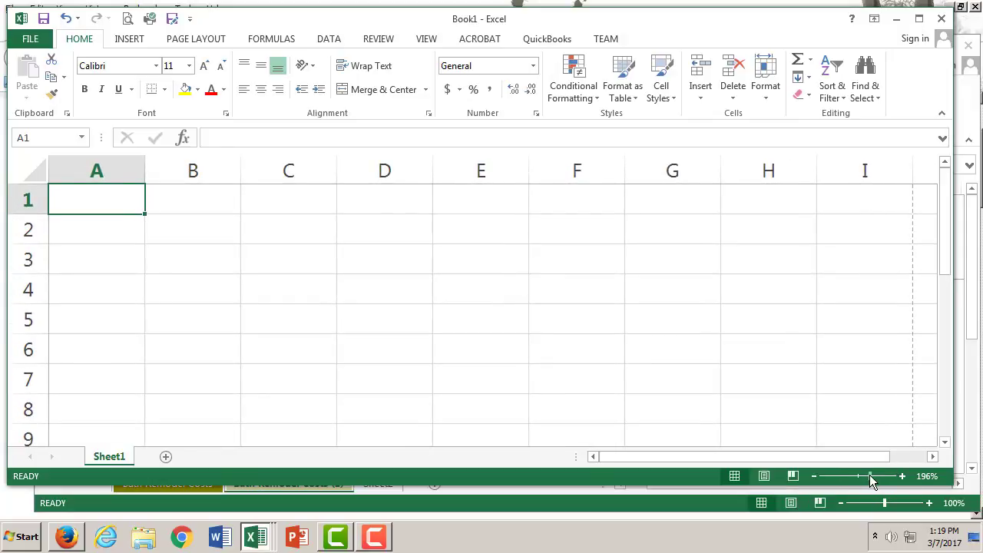
pyautogui.moveTo(868, 477); pyautogui.dragTo(867, 477)
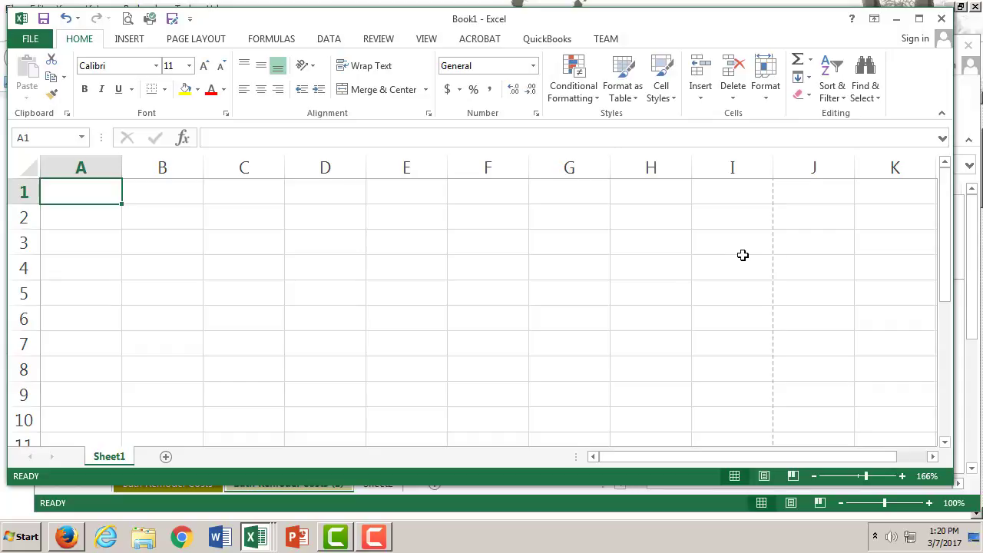
# Enter the row labels Sales, Overhead, Profit and location in cells A2 to A5
pyautogui.click(95, 213)
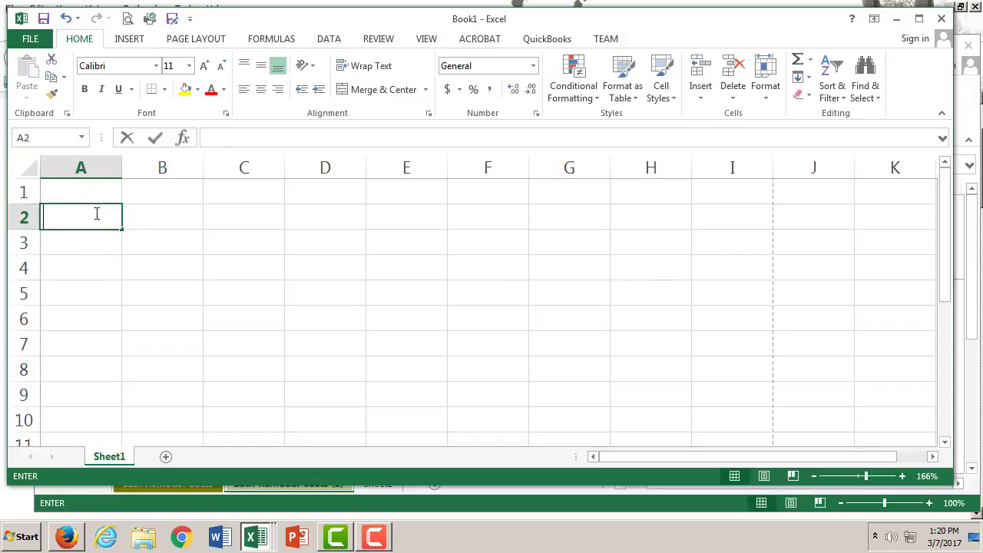
pyautogui.write('Sales')
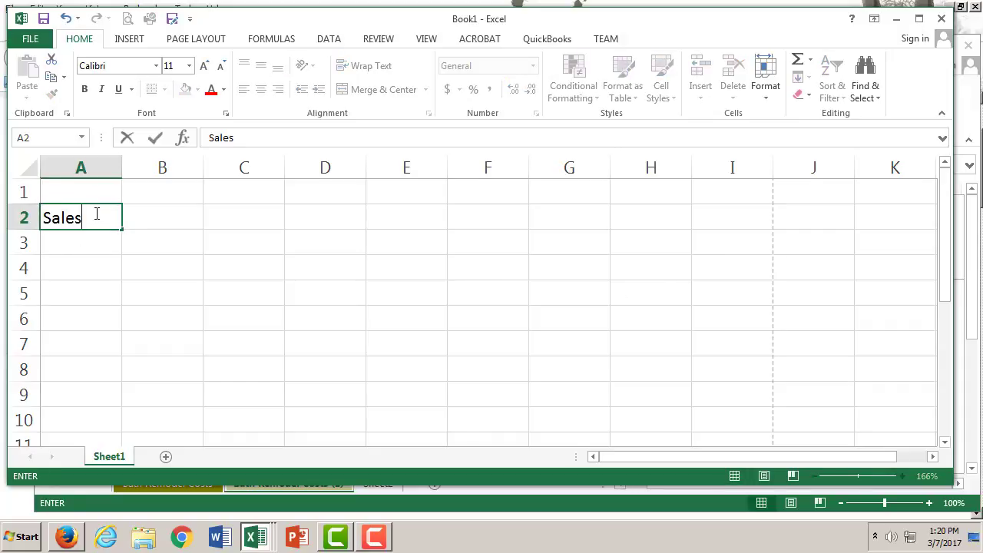
pyautogui.press('Return')
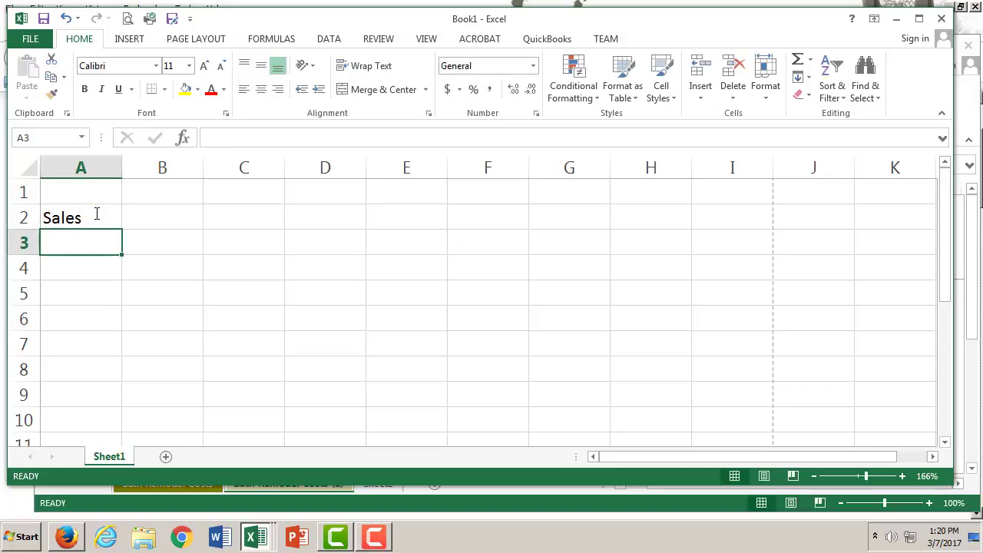
pyautogui.press('BackSpace')
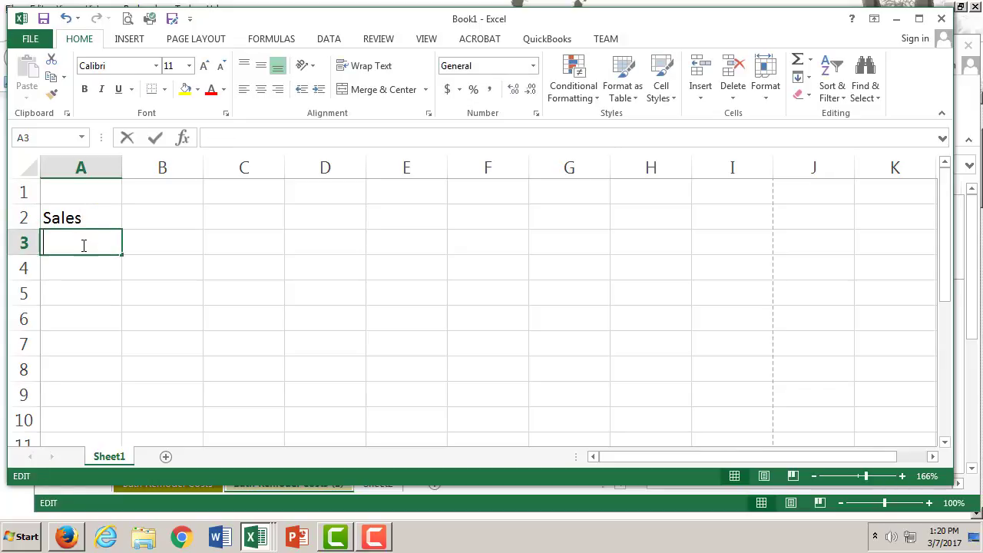
pyautogui.write('Overhead')
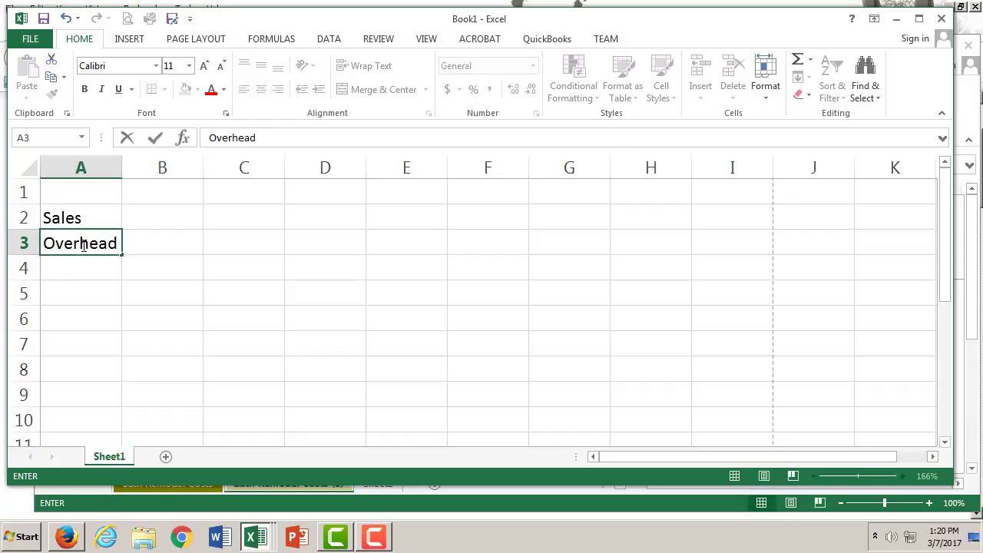
pyautogui.press('Return')
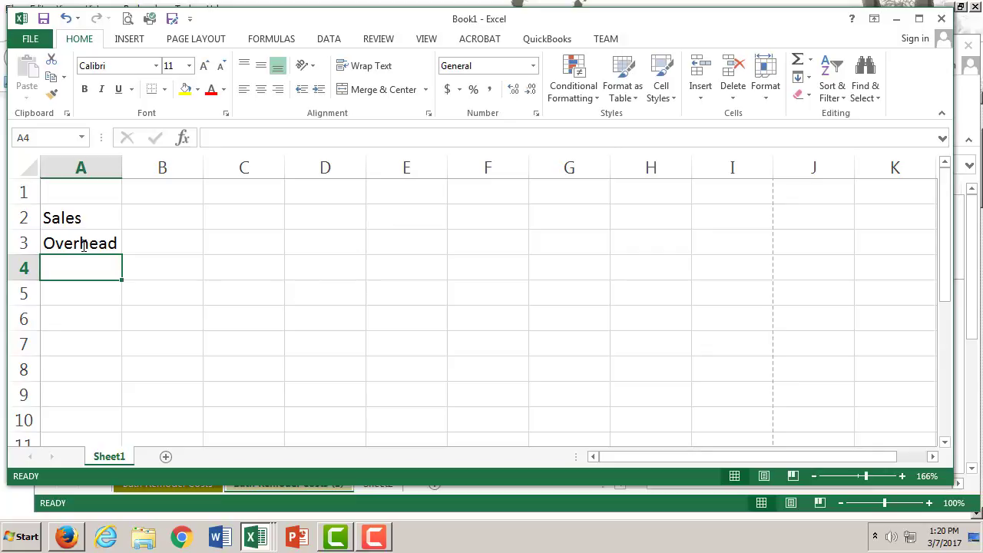
pyautogui.write('Profit')
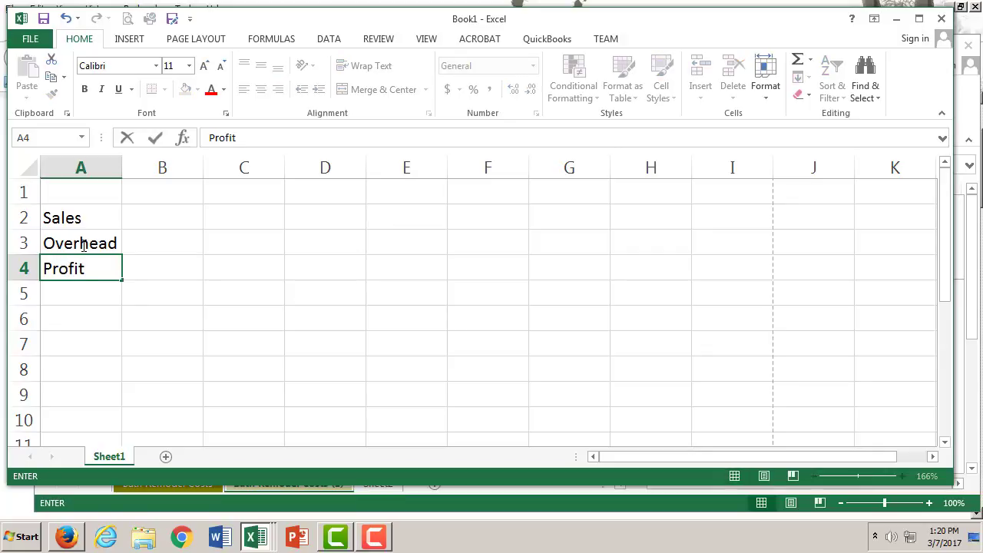
pyautogui.press('Return')
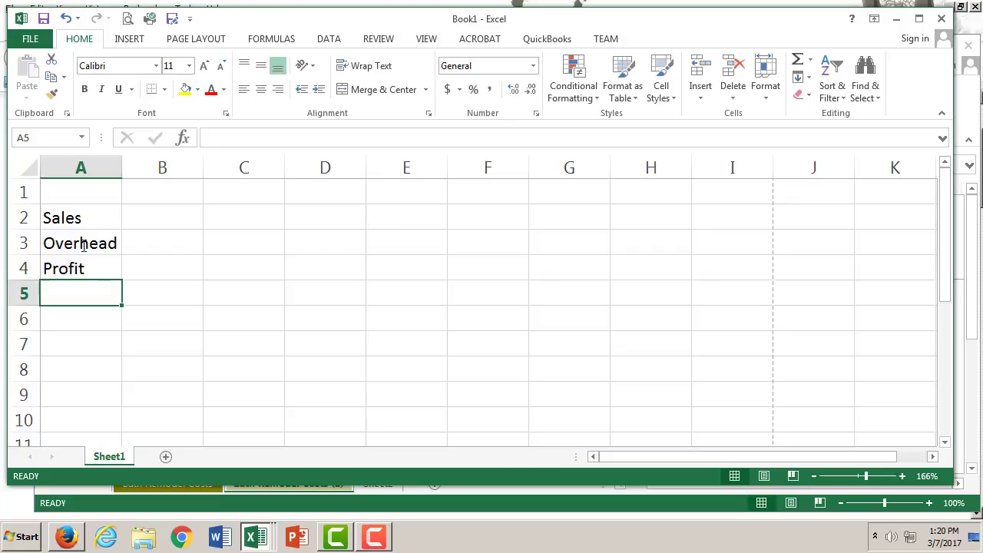
pyautogui.write('location')
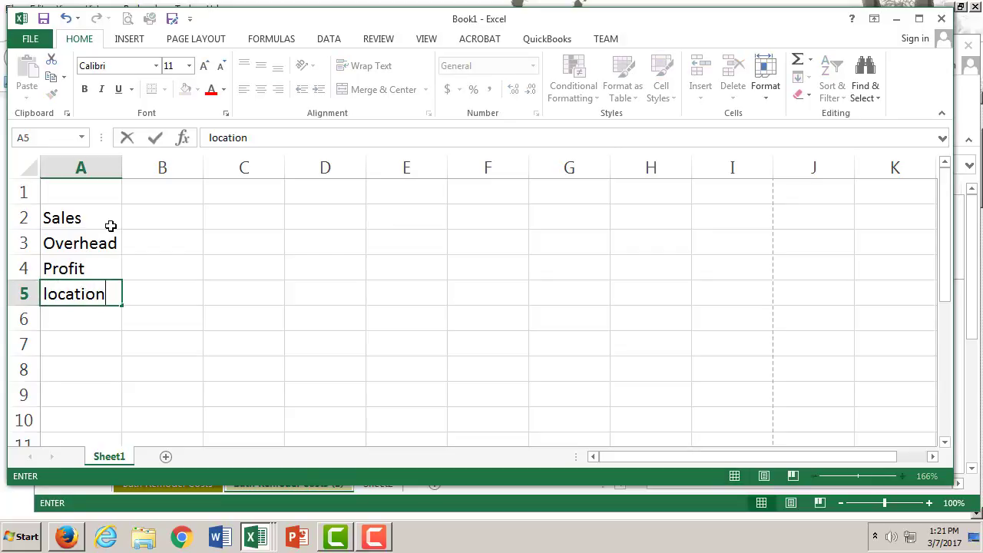
# Fill cells B2 to B5 with 120 for Sales, 220 for Overhead, 320 for Profit and Home for location
pyautogui.click(186, 223)
pyautogui.write('120')
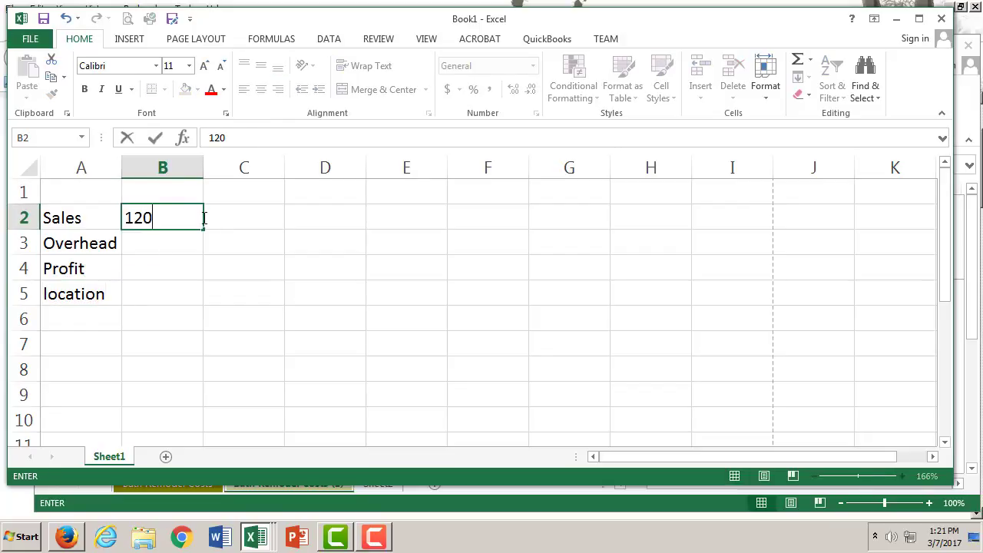
pyautogui.click(186, 245)
pyautogui.doubleClick(185, 244)
pyautogui.write('220')
pyautogui.click(189, 265)
pyautogui.doubleClick(189, 268)
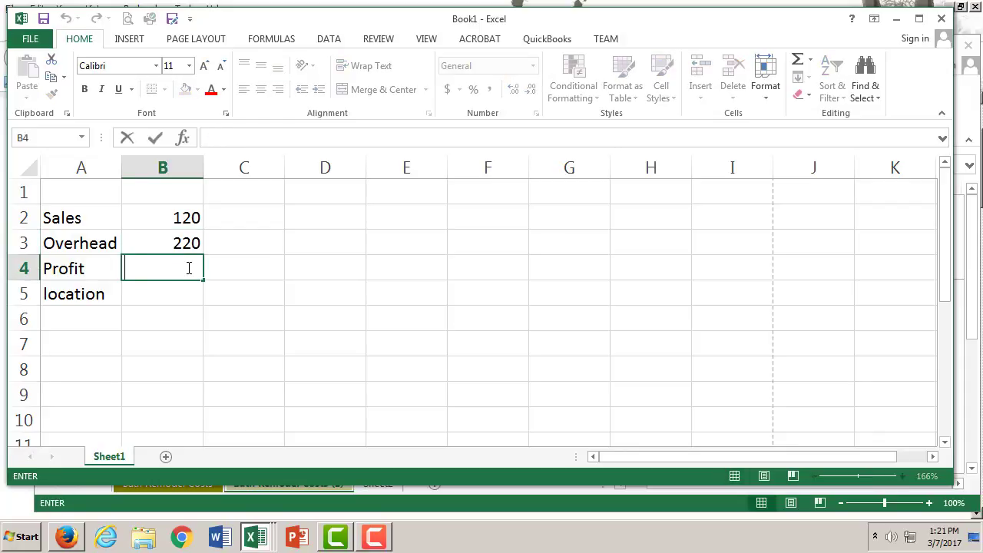
pyautogui.write('320')
pyautogui.click(196, 300)
pyautogui.doubleClick(197, 302)
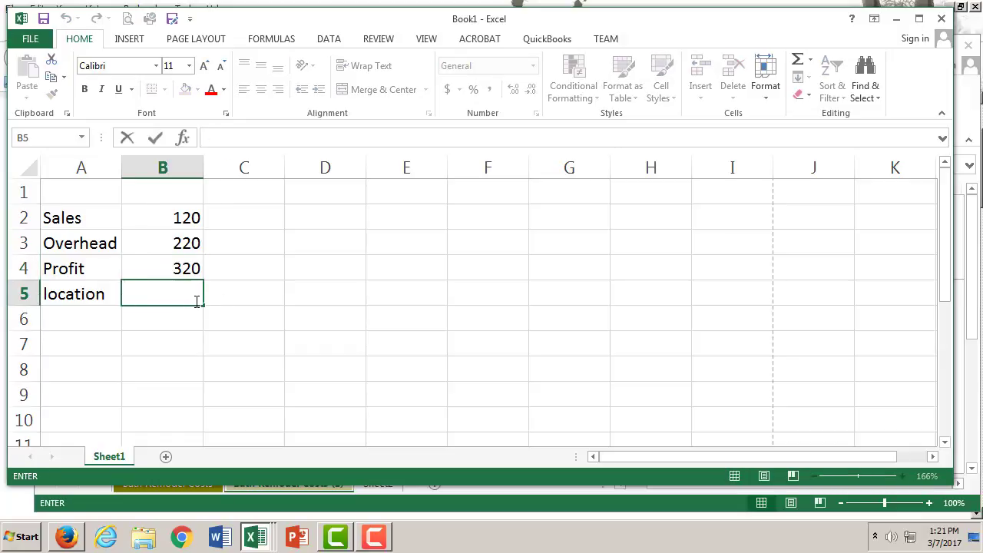
pyautogui.write('Home')
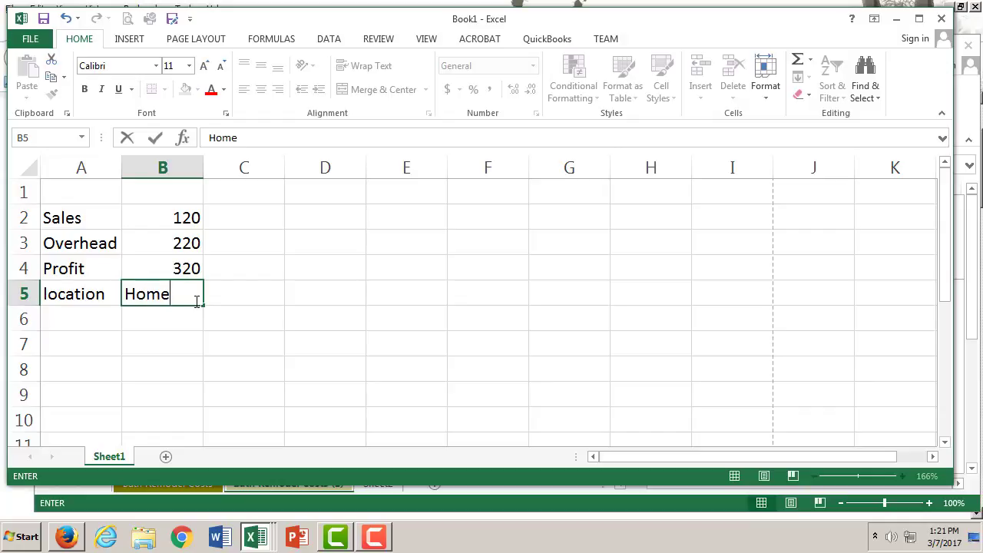
pyautogui.click(228, 215)
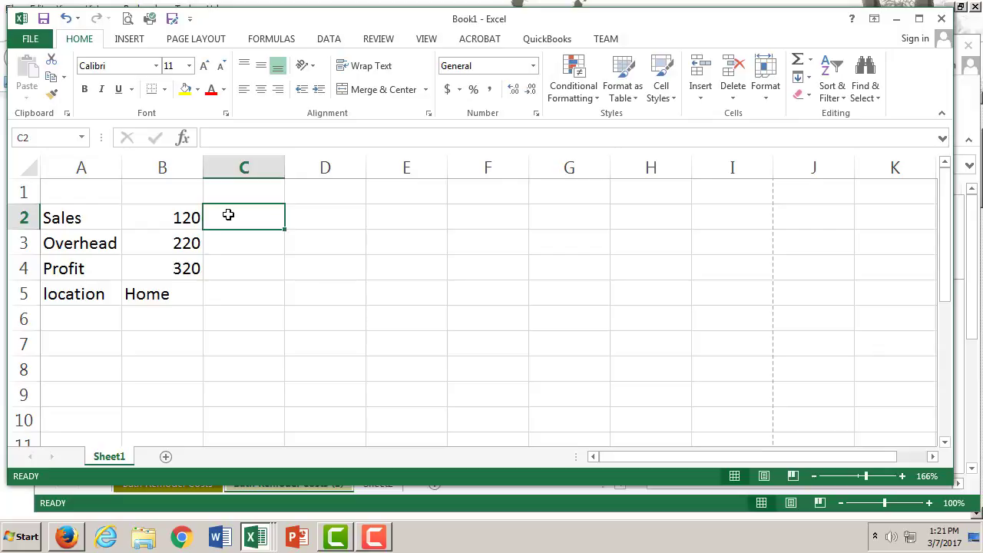
# Enter 100 in cell C2 and fill it down through C5
pyautogui.press('BackSpace')
pyautogui.write('100')
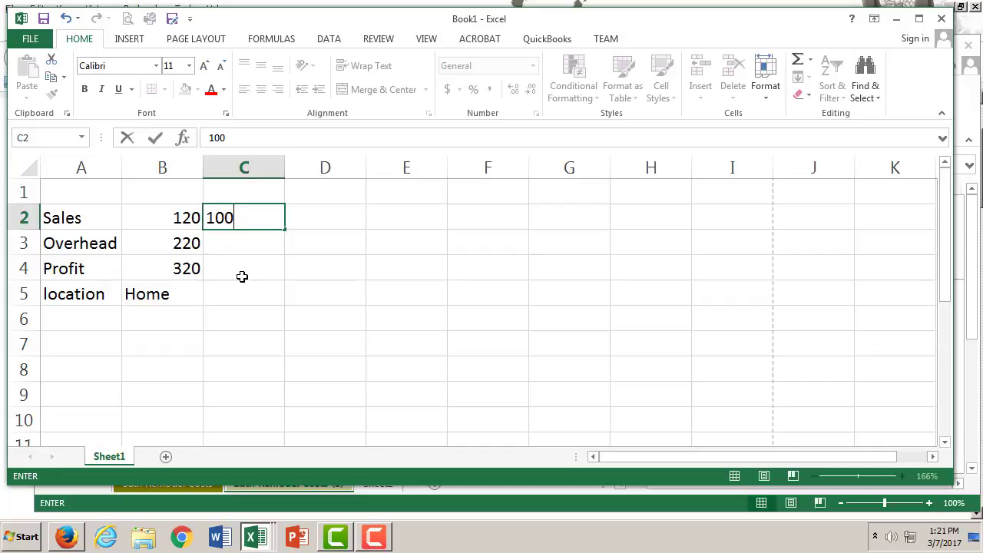
pyautogui.click(286, 229)
pyautogui.moveTo(285, 229); pyautogui.dragTo(288, 308)
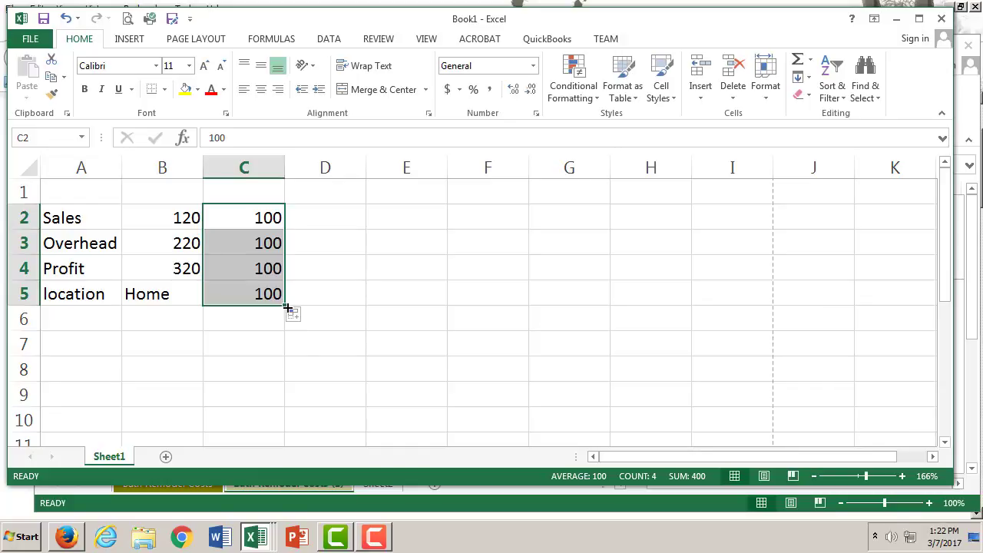
# Enter 300 in cell D2, then fill it across to H2 and down through row 5
pyautogui.click(320, 214)
pyautogui.press('BackSpace')
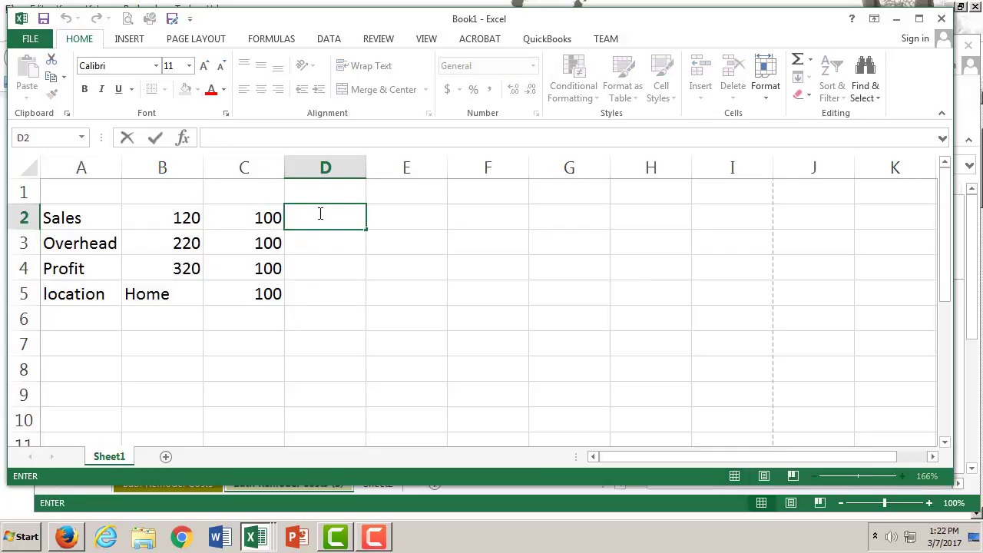
pyautogui.write('300')
pyautogui.click(367, 228)
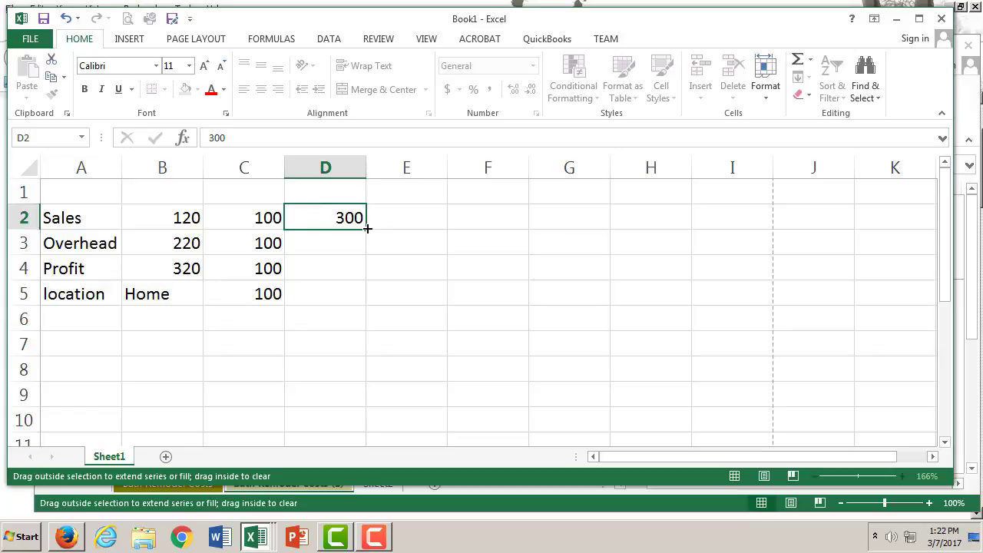
pyautogui.moveTo(367, 228); pyautogui.dragTo(727, 221)
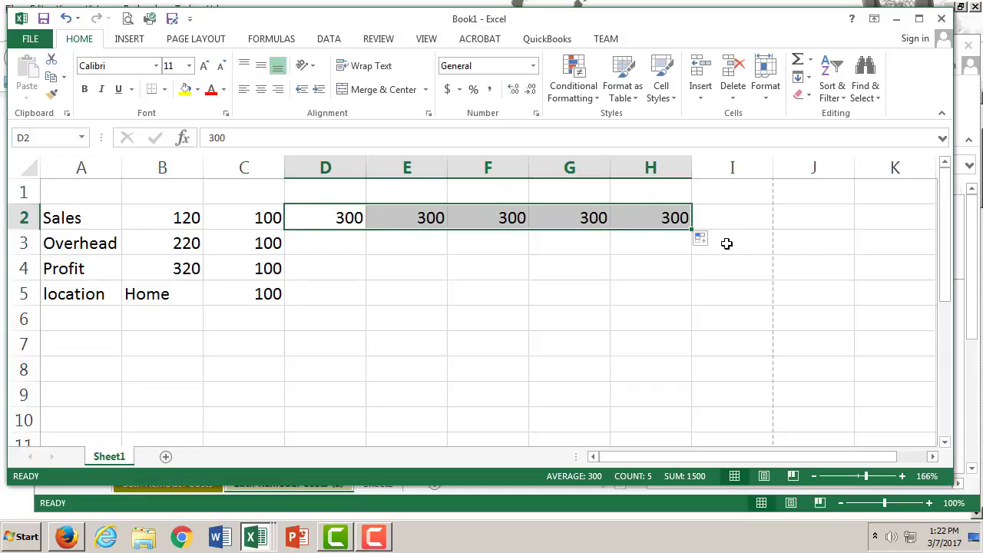
pyautogui.moveTo(691, 230); pyautogui.dragTo(688, 315)
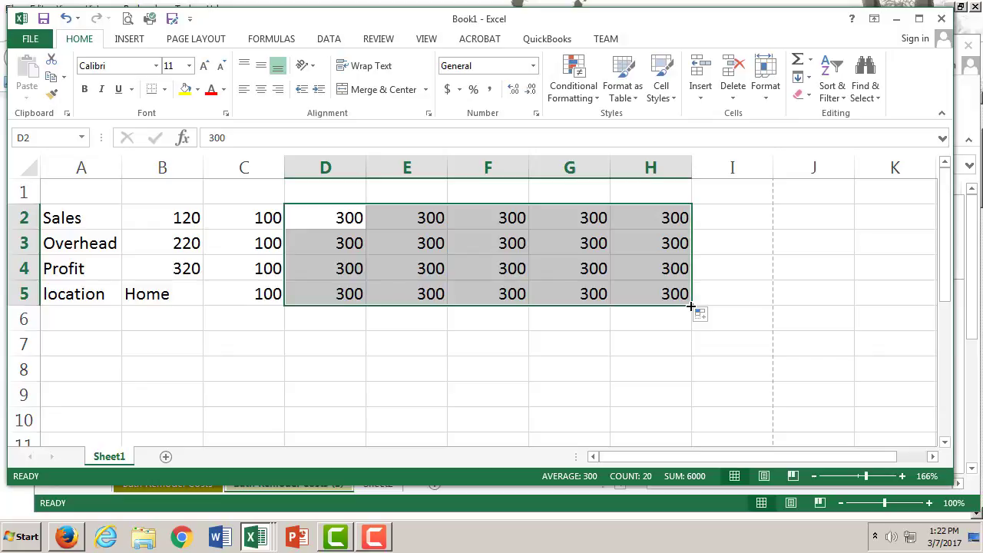
# Replace the text in cell B5 of the location row with 210
pyautogui.doubleClick(191, 293)
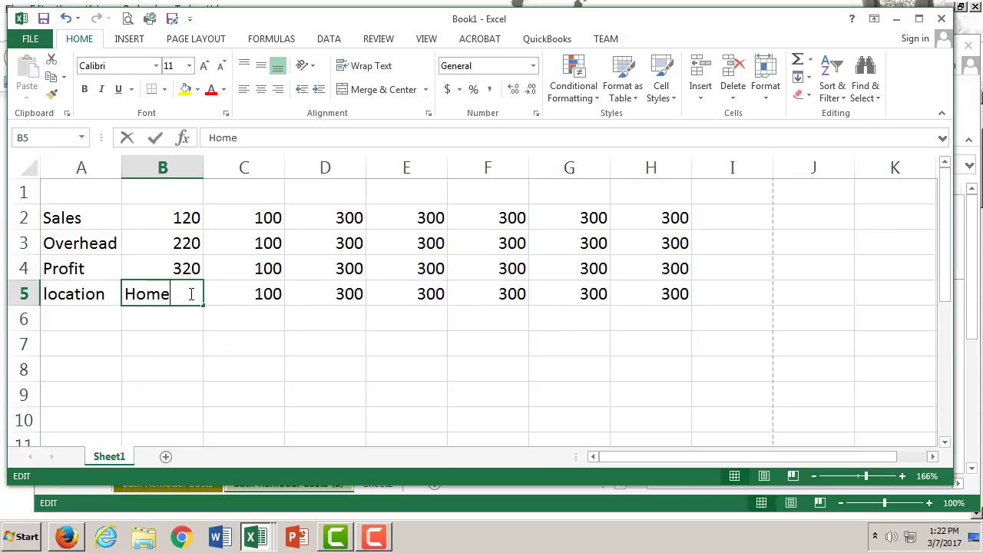
pyautogui.press('BackSpace')
pyautogui.press('BackSpace')
pyautogui.press('BackSpace')
pyautogui.press('BackSpace')
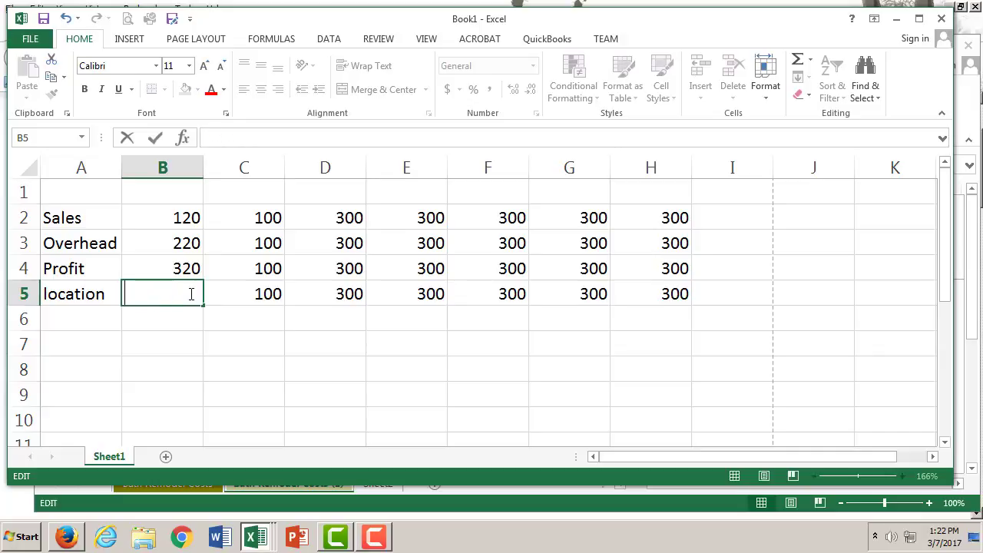
pyautogui.write('210')
pyautogui.click(269, 334)
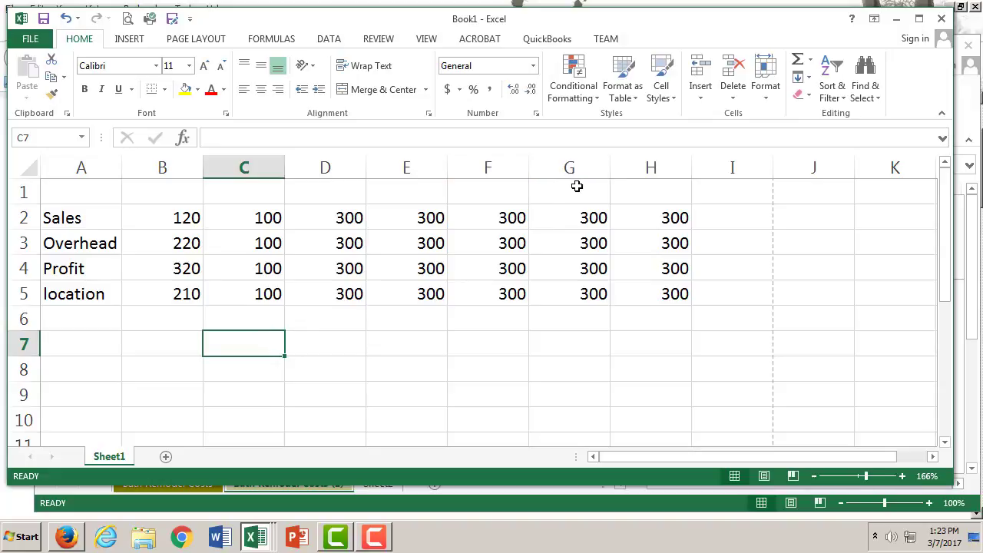
# Copy the whole of column G into column J and clear the copy selection
pyautogui.click(574, 169)
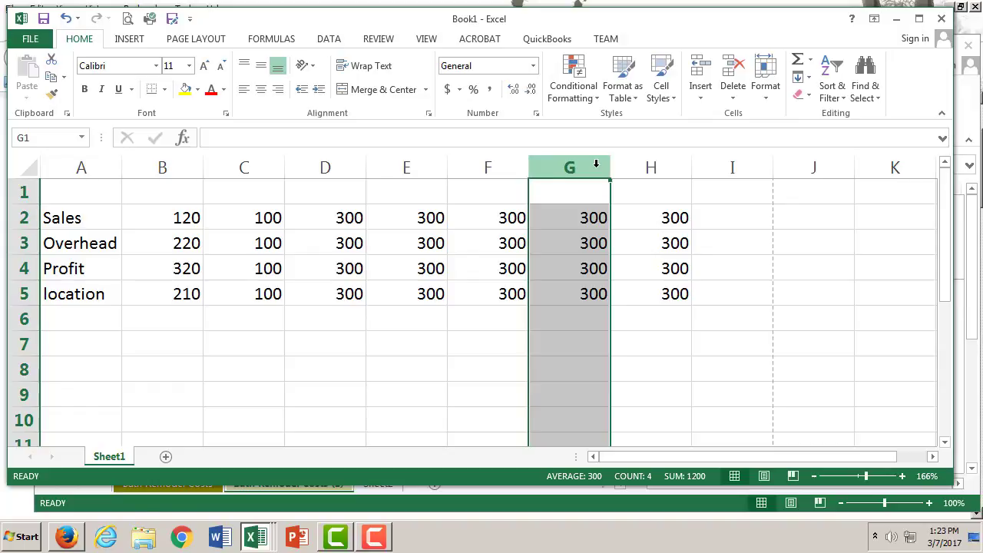
pyautogui.hotkey('ctrl', 'c')
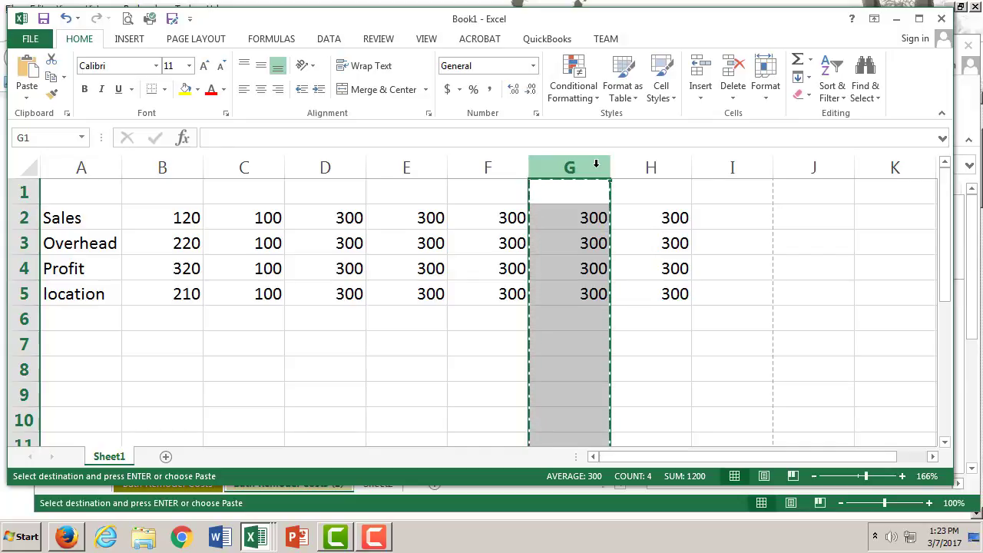
pyautogui.click(818, 167)
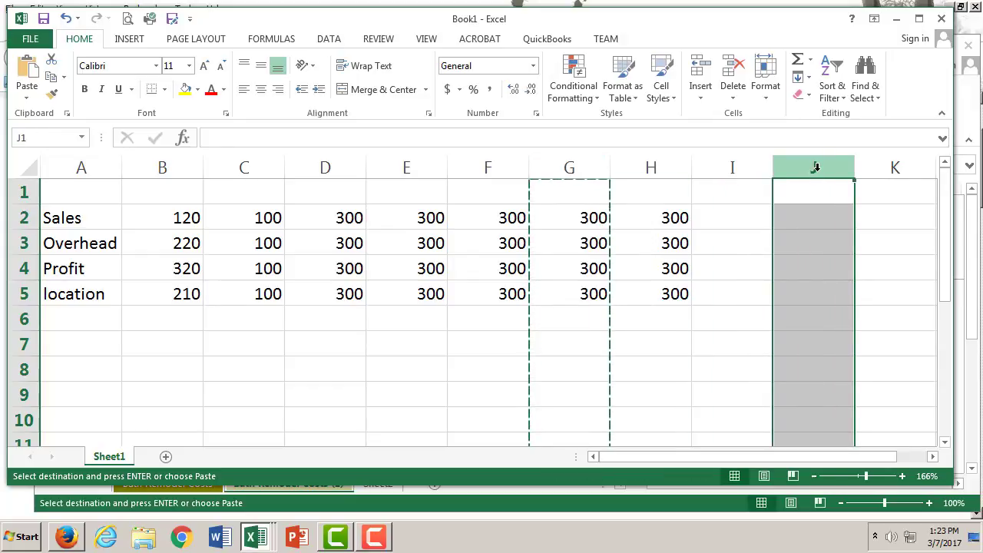
pyautogui.hotkey('ctrl', 'v')
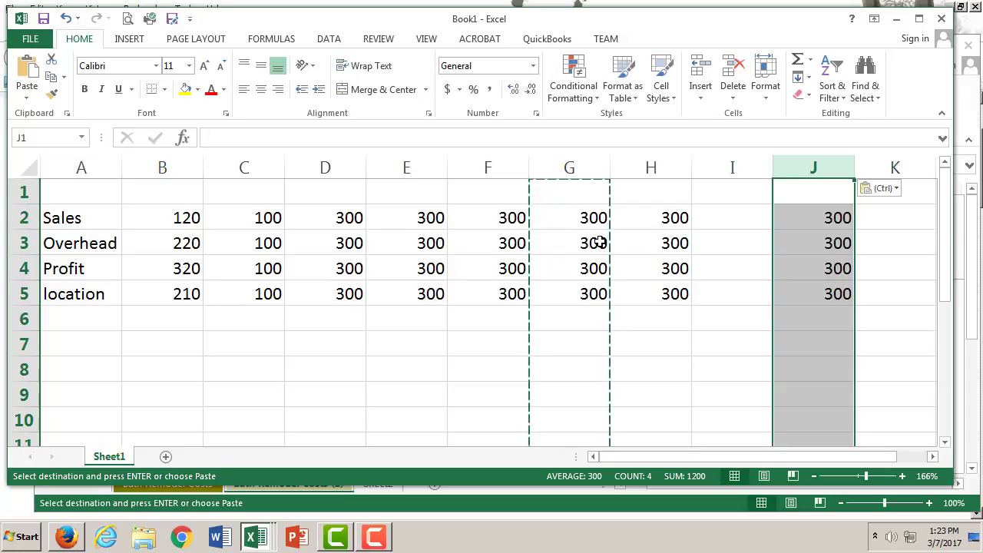
pyautogui.press('Escape')
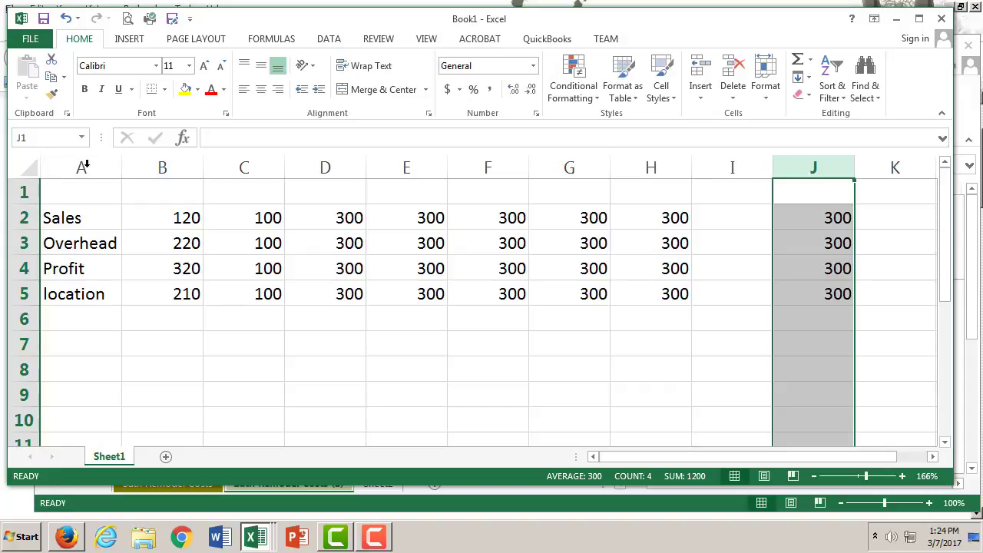
pyautogui.click(374, 539)
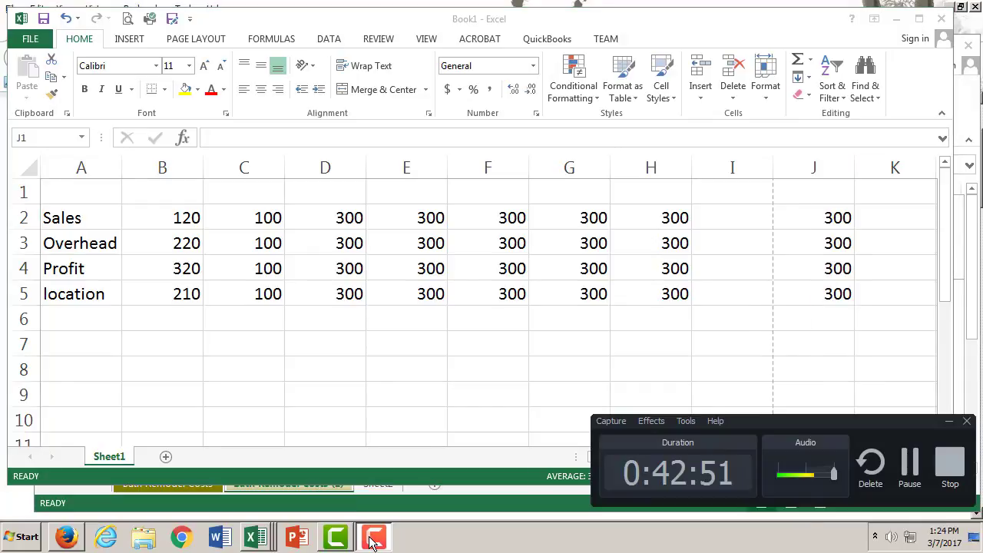